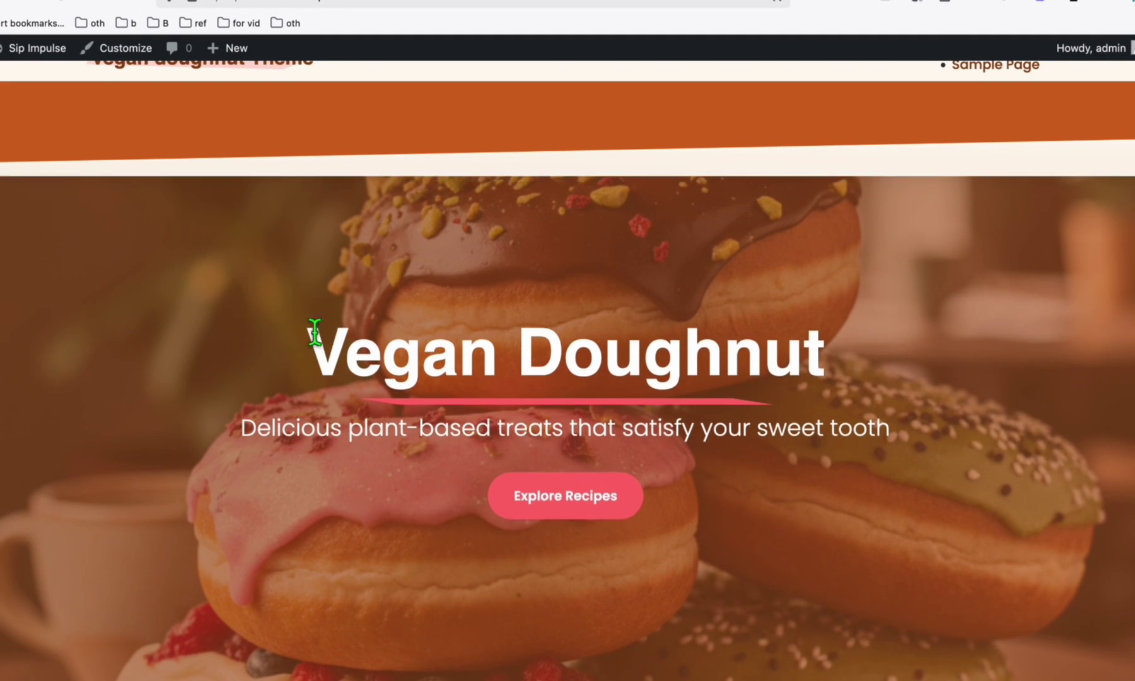
Scroll the Vegan Doughnut homepage from the hero down to the FAQ, then through the supermarket donuts post.
scroll(315, 333, "down", 3)
scroll(316, 278, "up", 4)
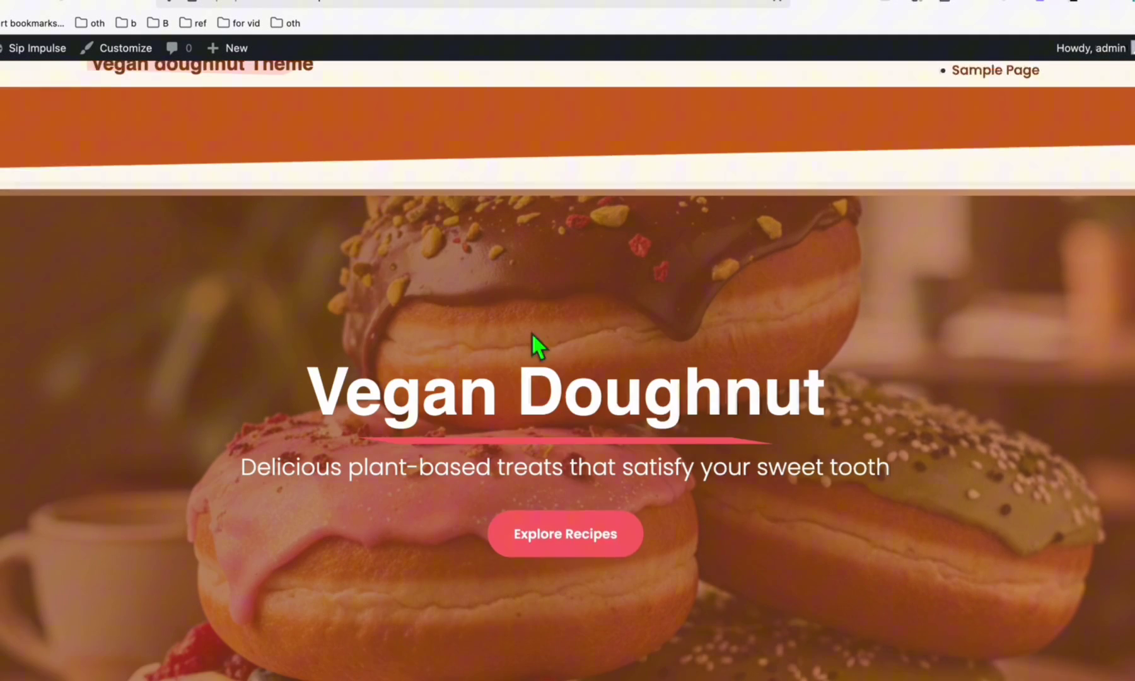
scroll(431, 271, "down", 5)
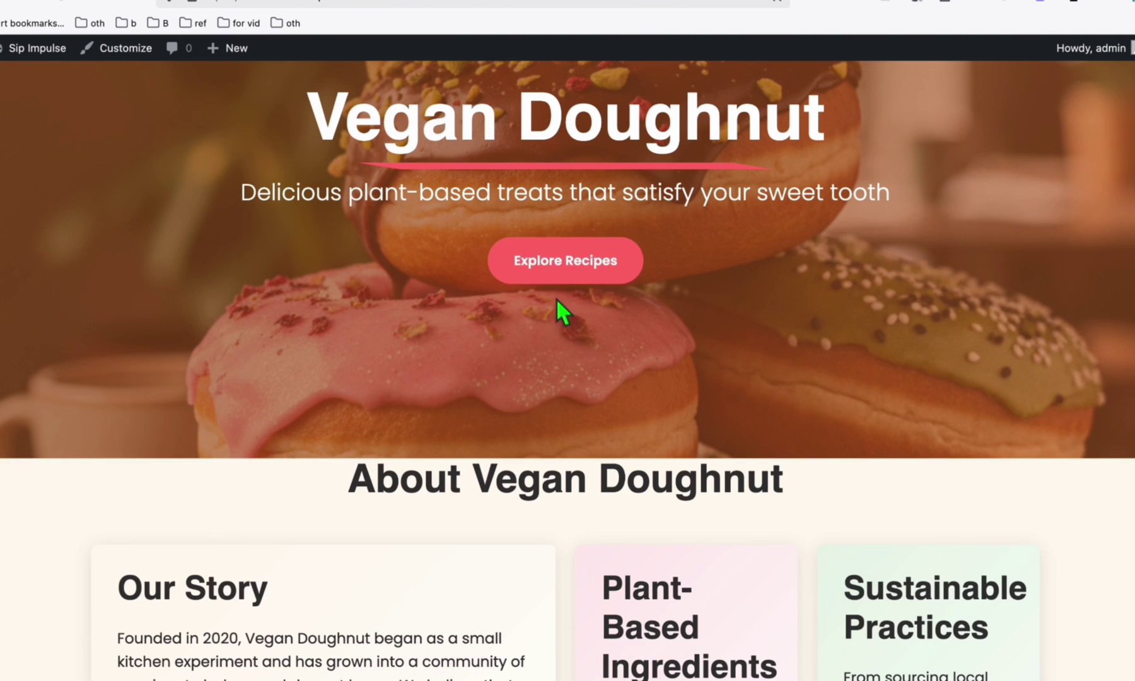
scroll(575, 287, "down", 1)
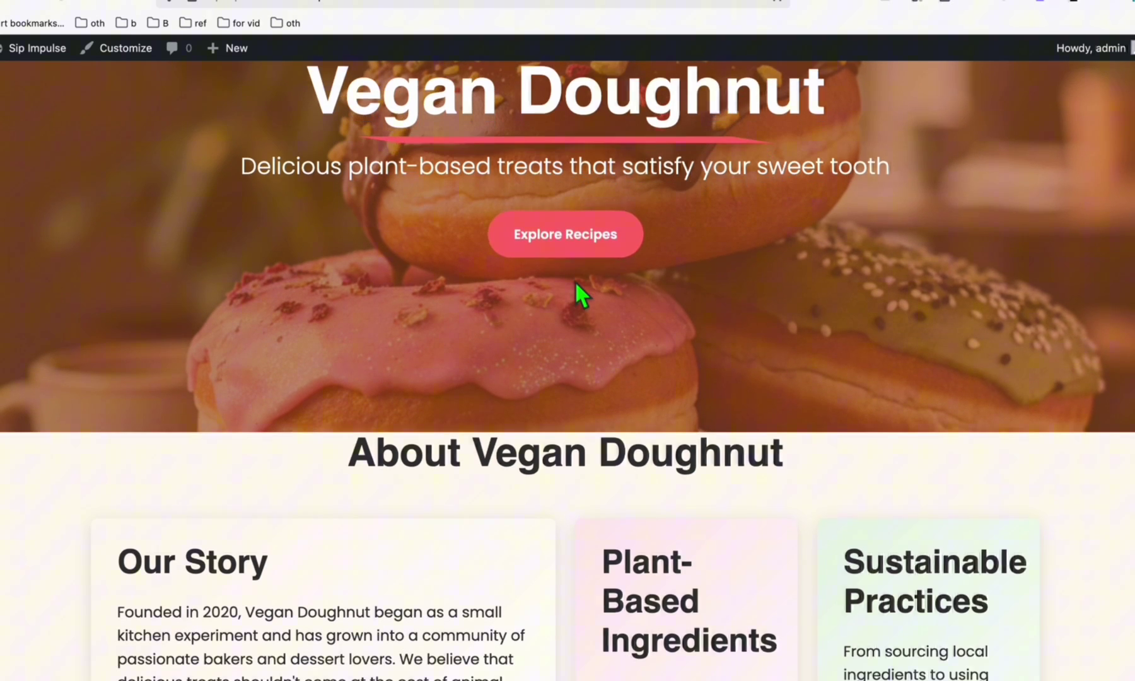
scroll(576, 283, "down", 9)
scroll(246, 249, "up", 3)
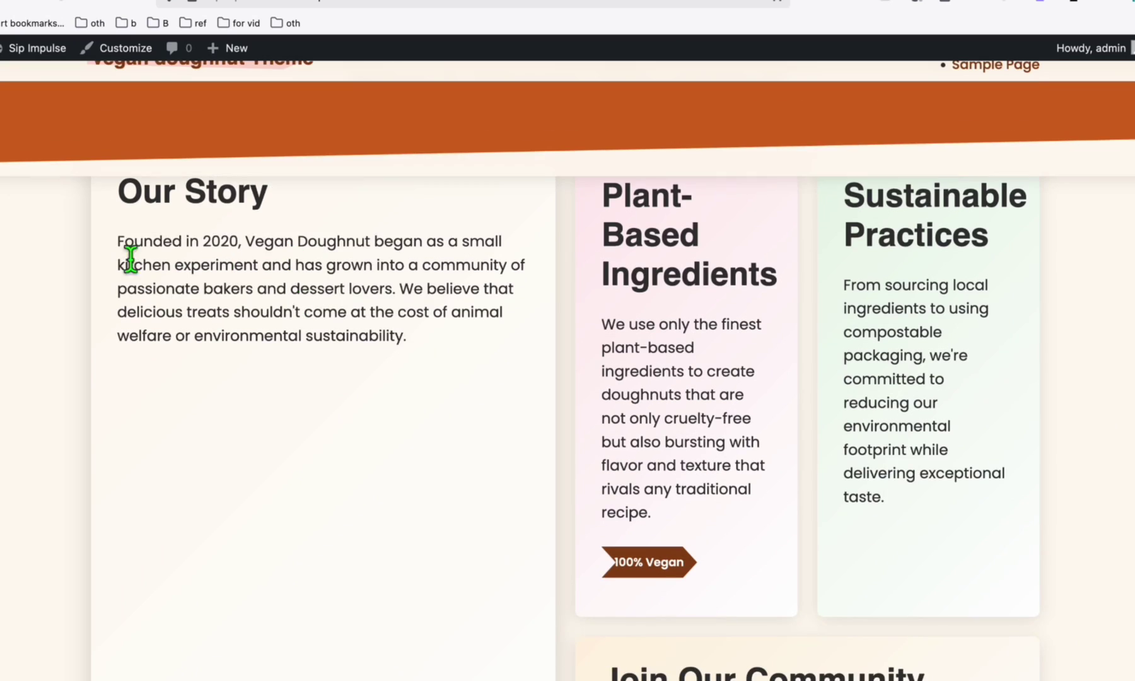
scroll(783, 334, "down", 7)
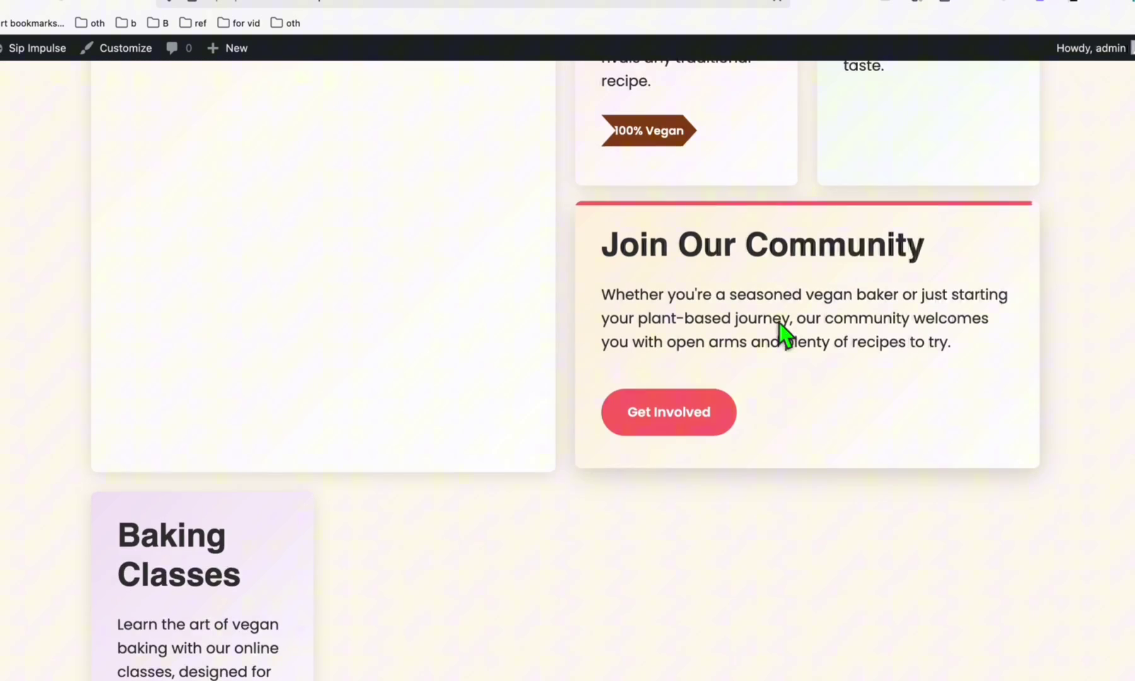
scroll(782, 331, "down", 10)
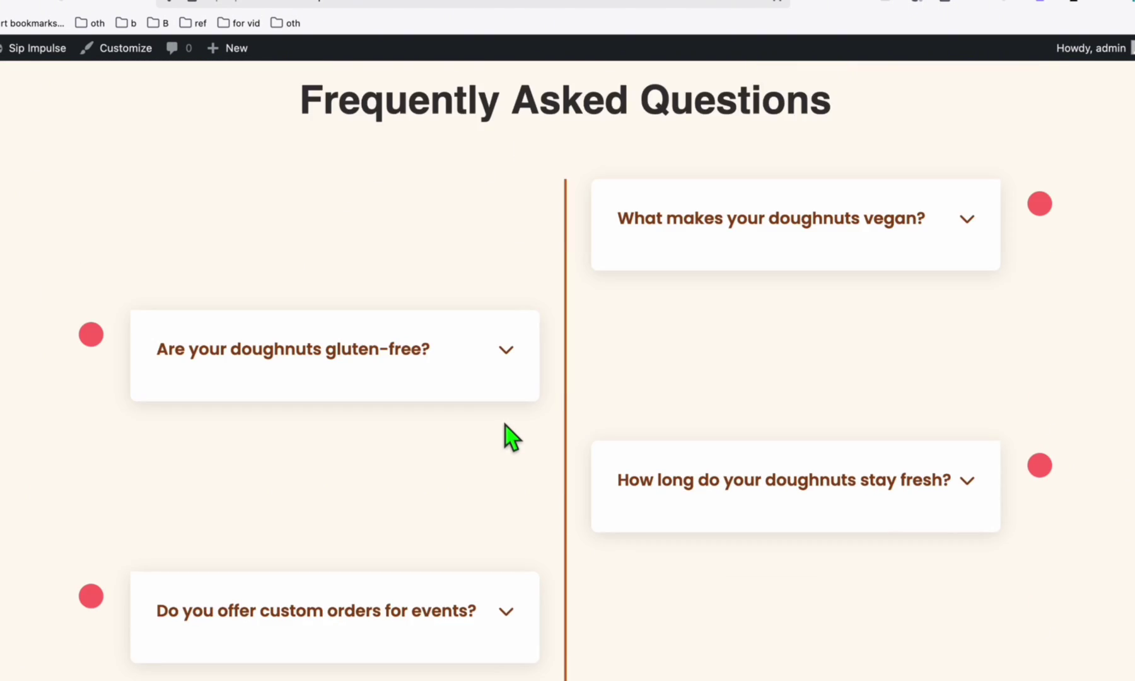
scroll(505, 424, "down", 6)
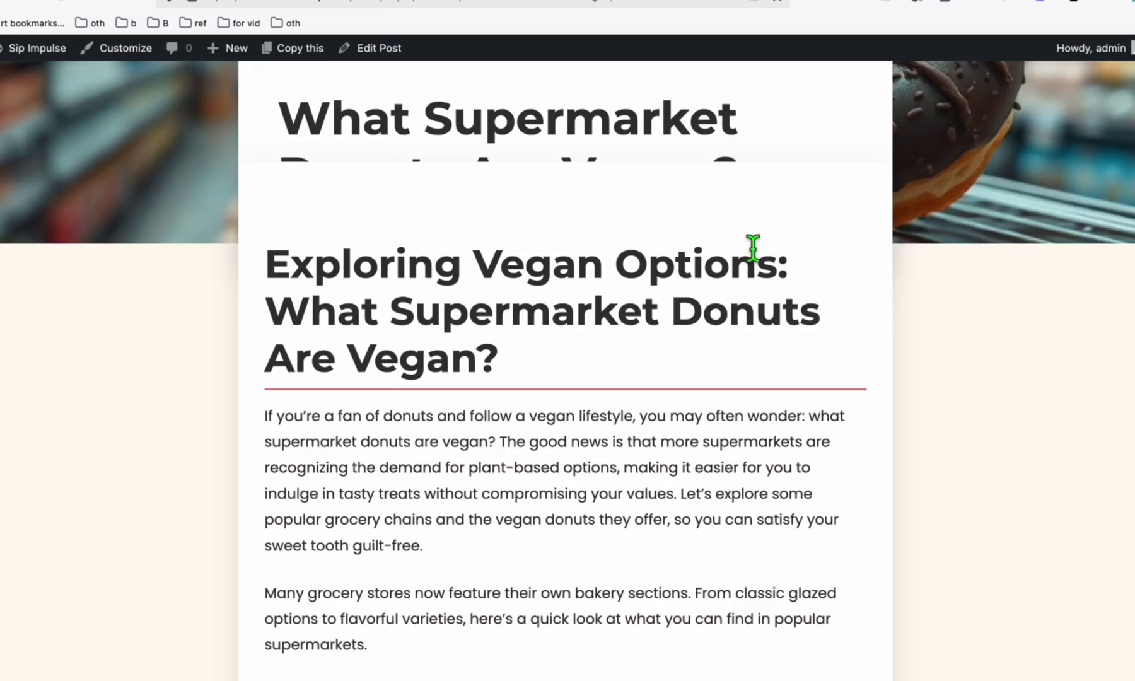
scroll(753, 248, "down", 12)
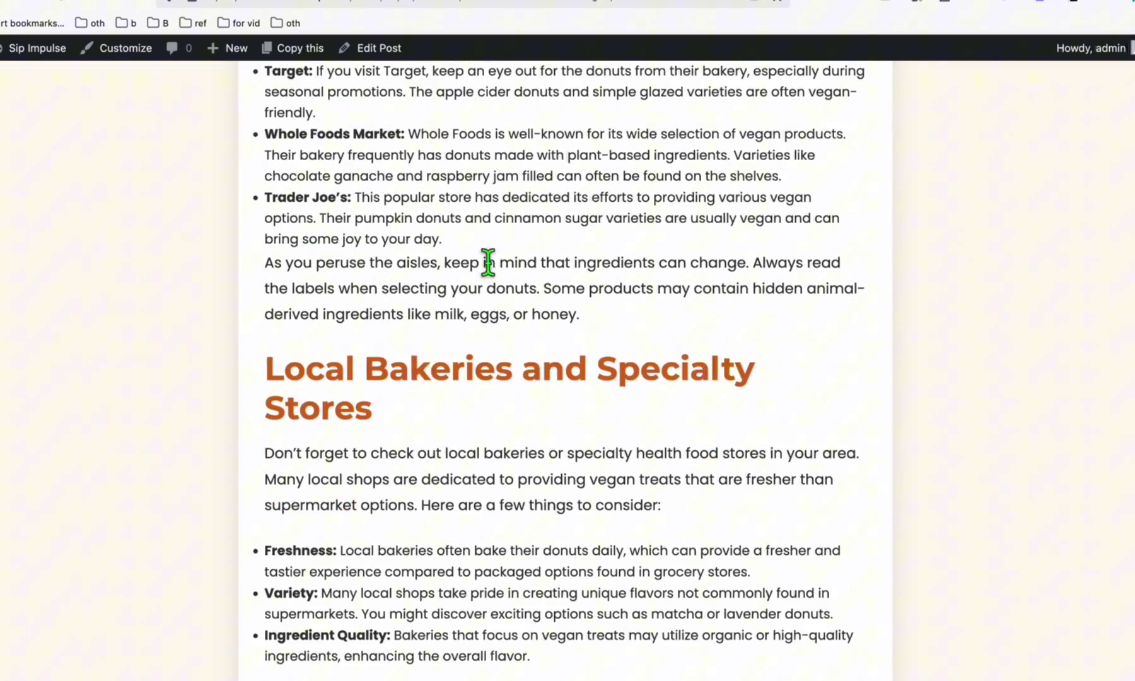
scroll(489, 261, "down", 15)
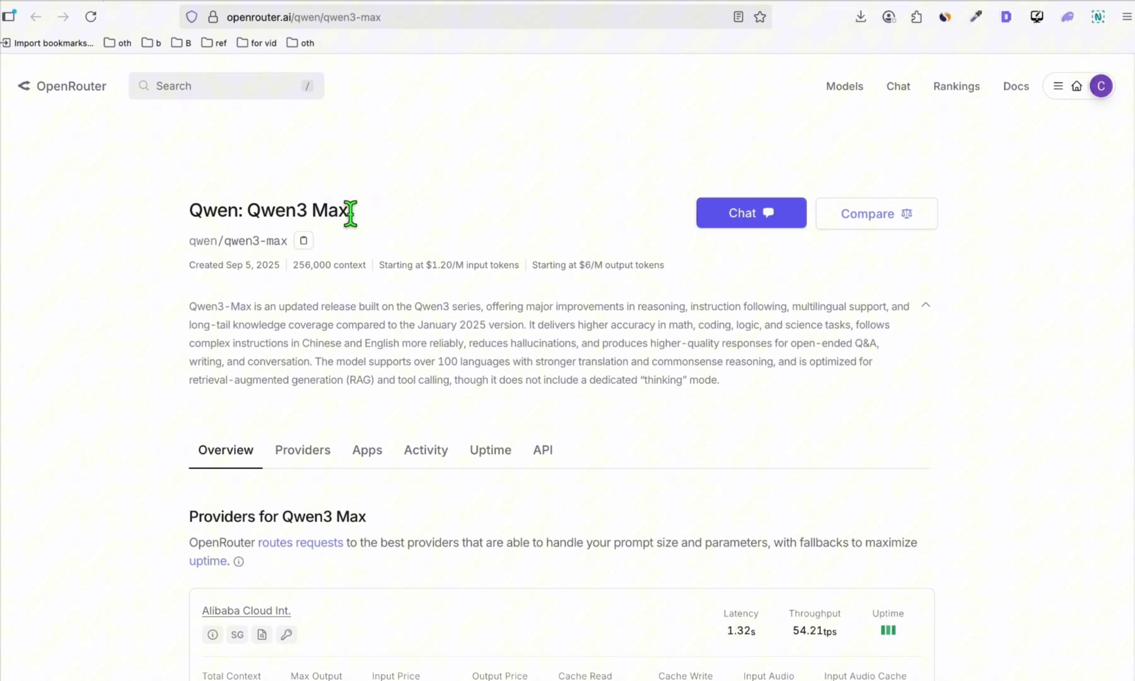
left_click_drag(250, 214, 364, 222)
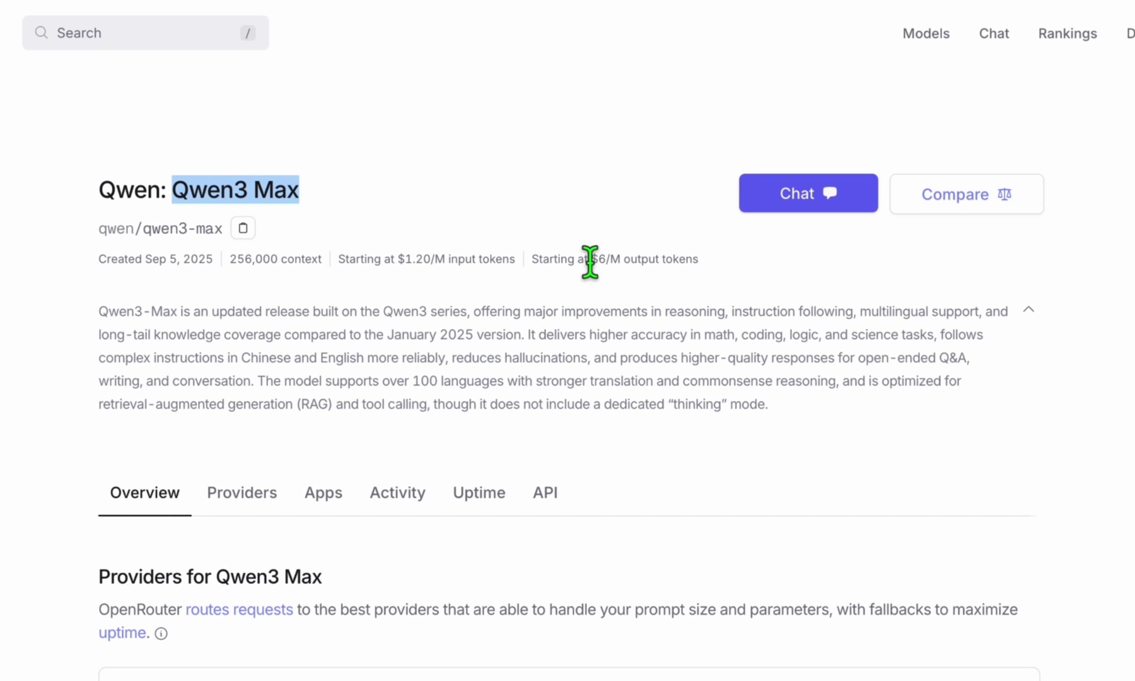
left_click_drag(590, 262, 624, 260)
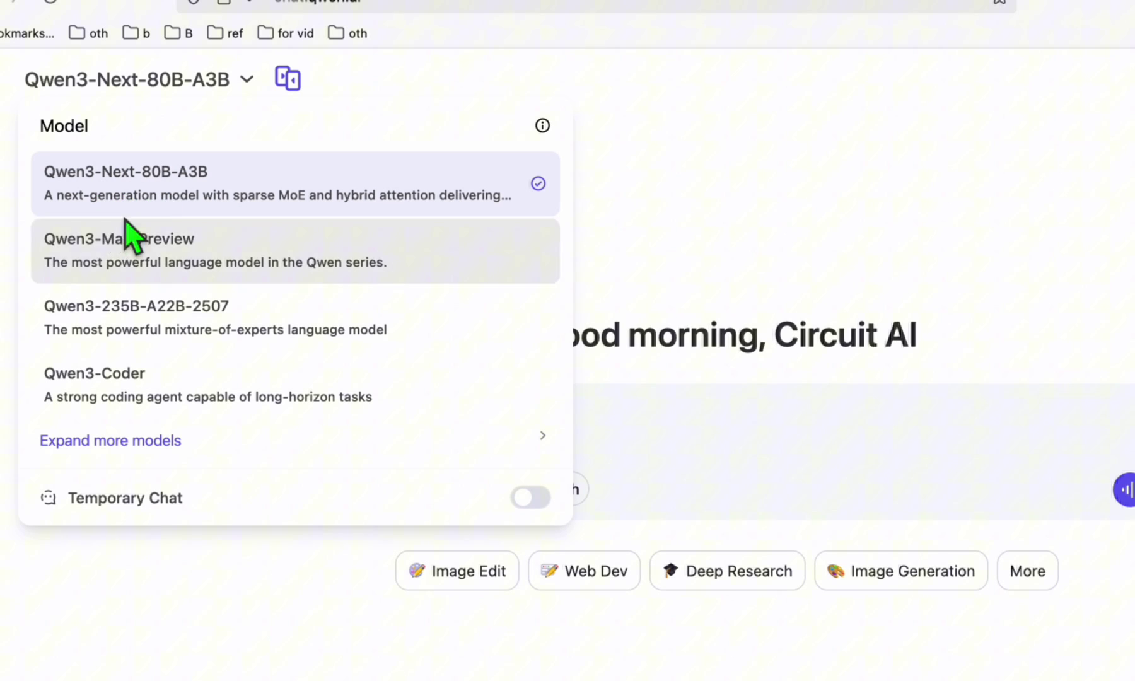
Pick Qwen3-Max-Preview from the Qwen Chat model dropdown.
left_click(151, 249)
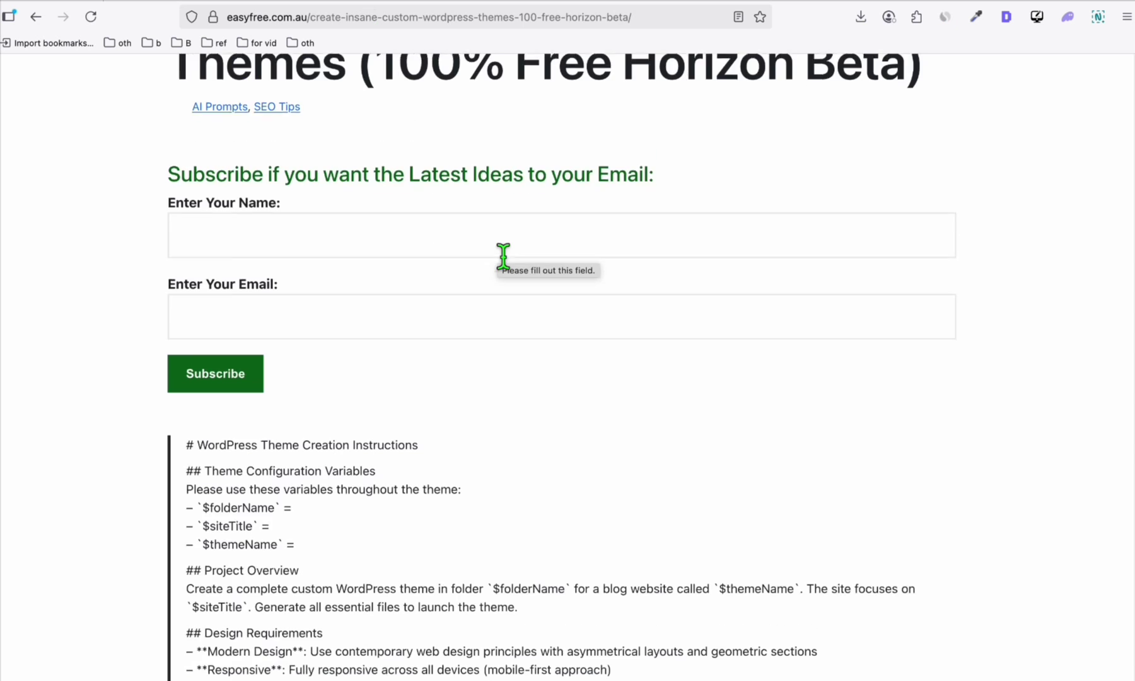
scroll(497, 252, "down", 3)
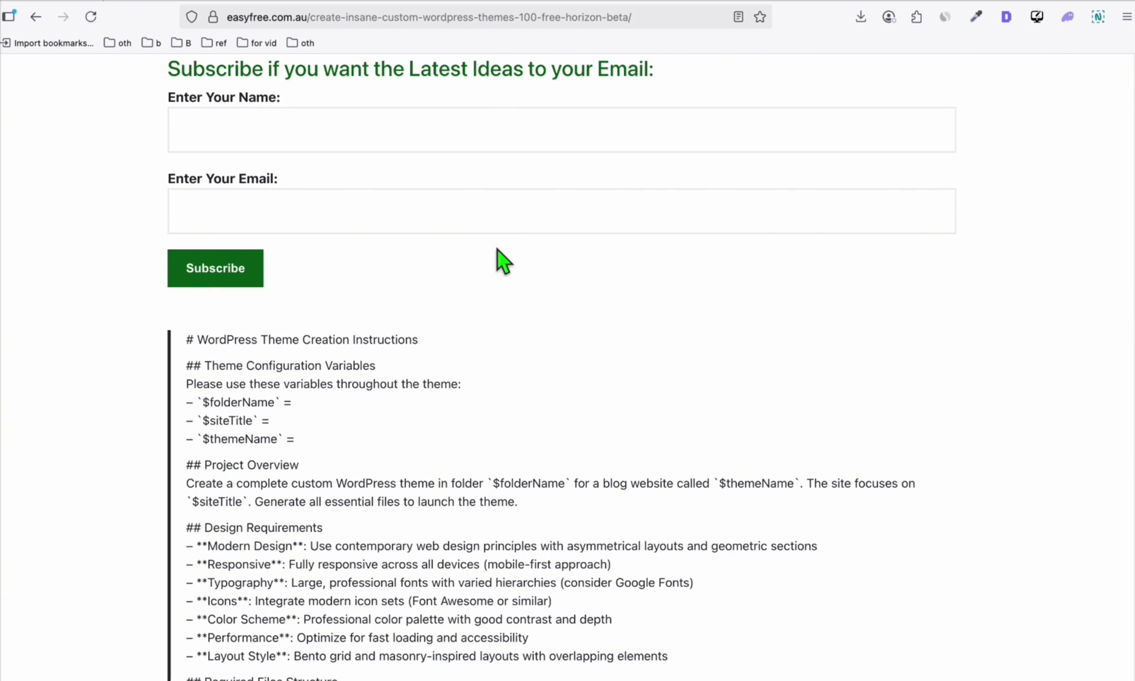
scroll(497, 249, "down", 3)
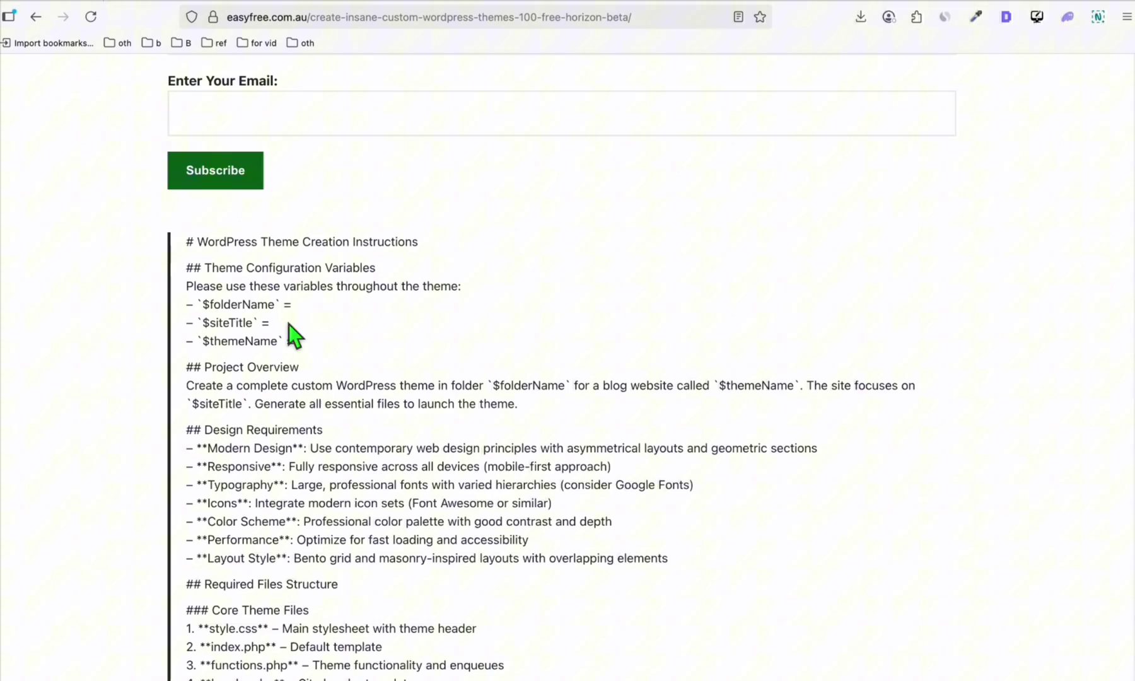
left_click(189, 250)
scroll(317, 269, "down", 10)
scroll(328, 296, "down", 20)
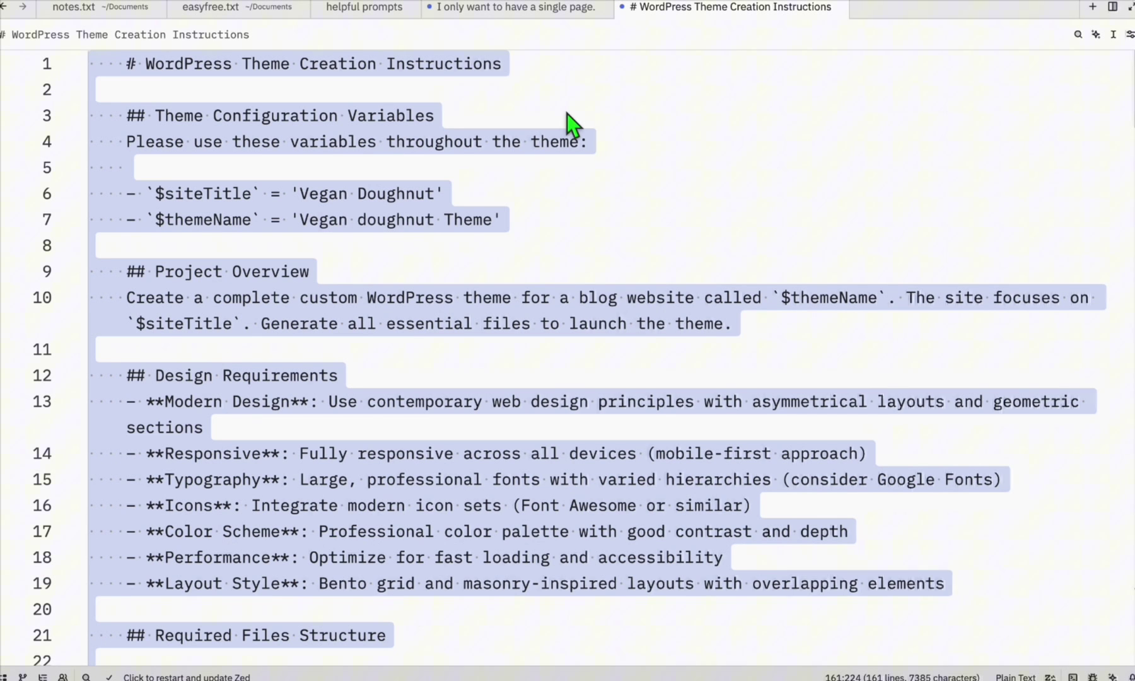
Check the 'Vegan Doughnut' site title and 'Vegan doughnut Theme' name, then copy the whole prompt.
left_click(559, 200)
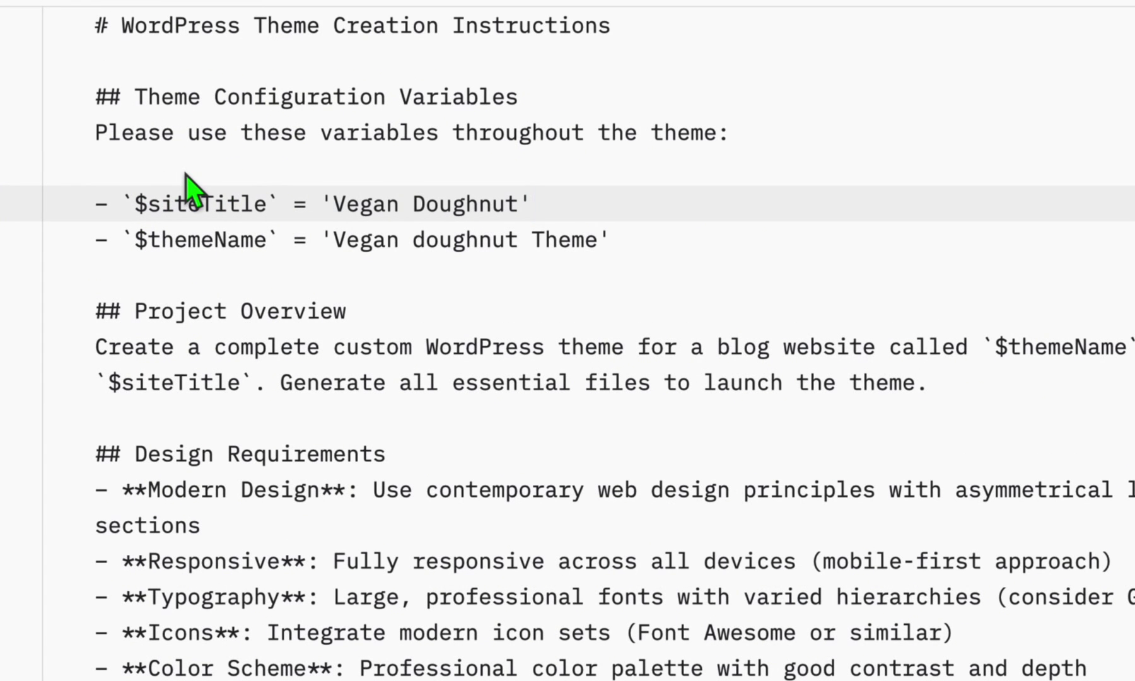
left_click_drag(132, 209, 270, 211)
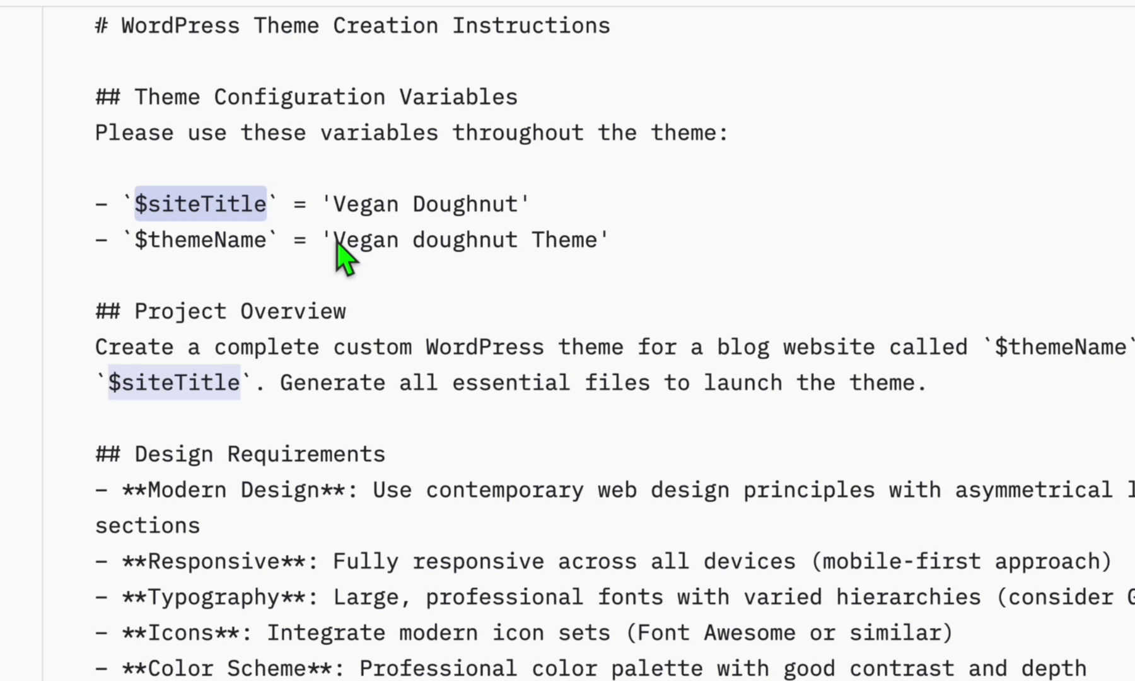
left_click_drag(335, 241, 585, 258)
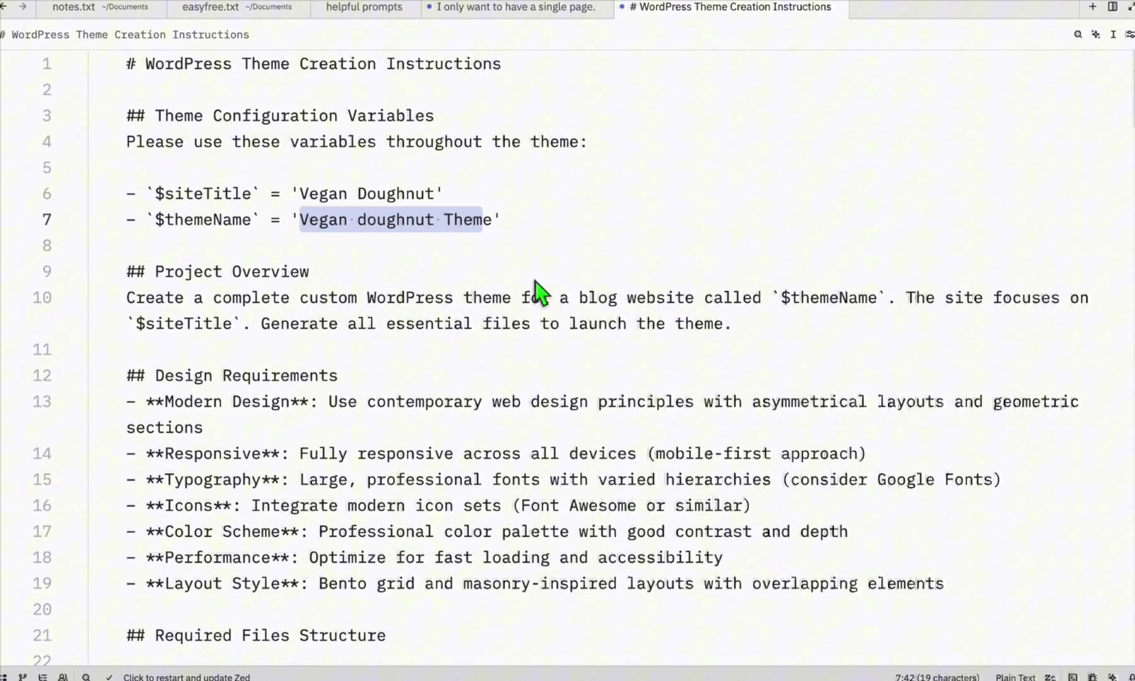
left_click(576, 254)
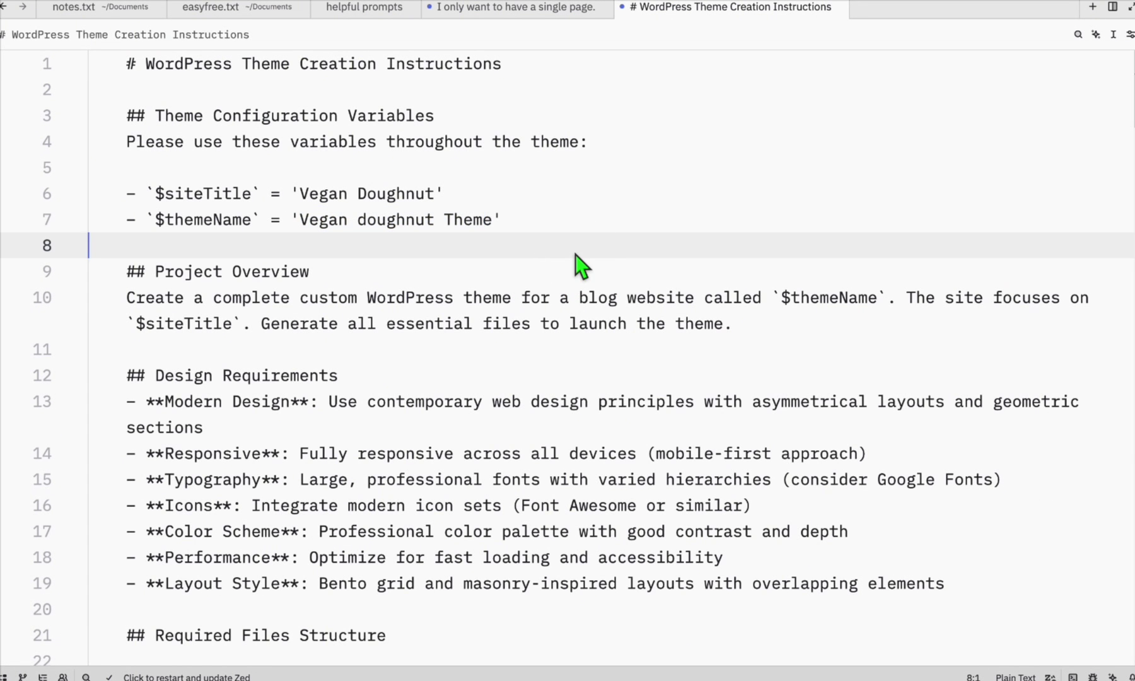
key("ctrl+a")
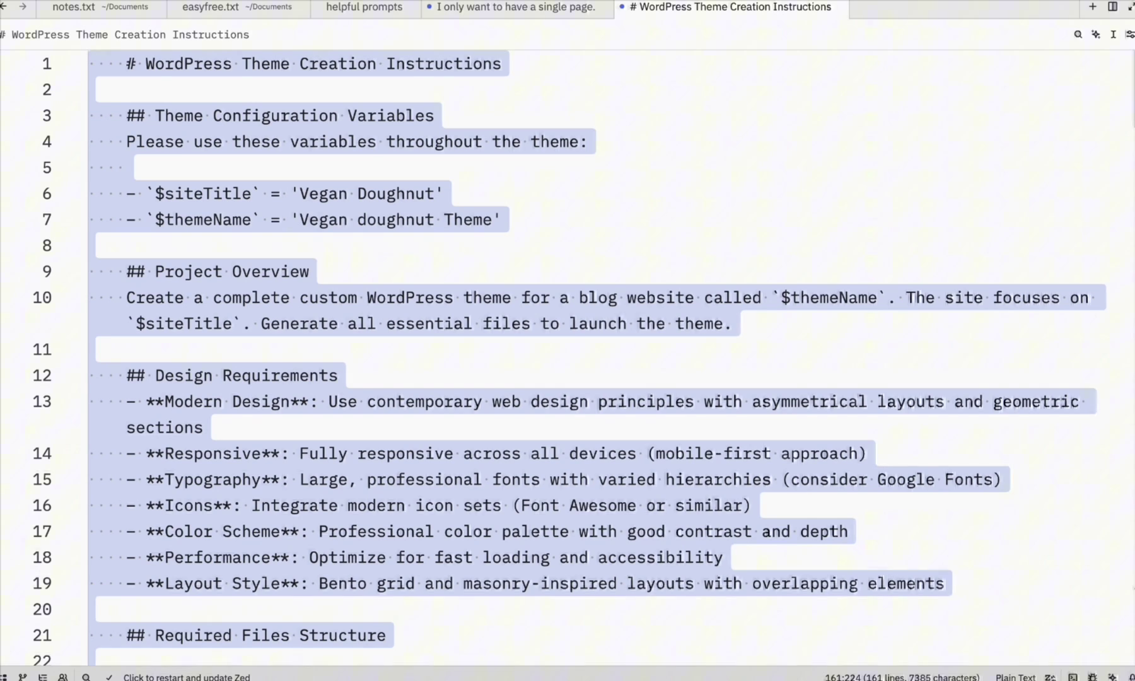
key("super+Tab")
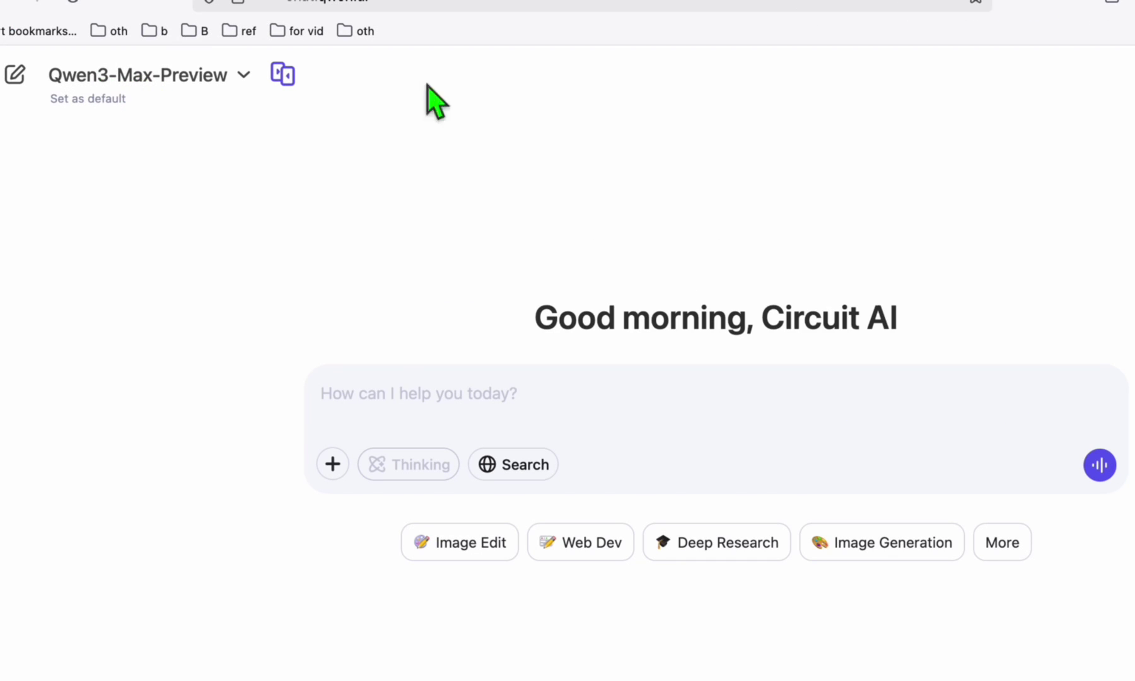
Paste the copied WordPress theme prompt into the Qwen Chat message box.
left_click(486, 416)
key("super+v")
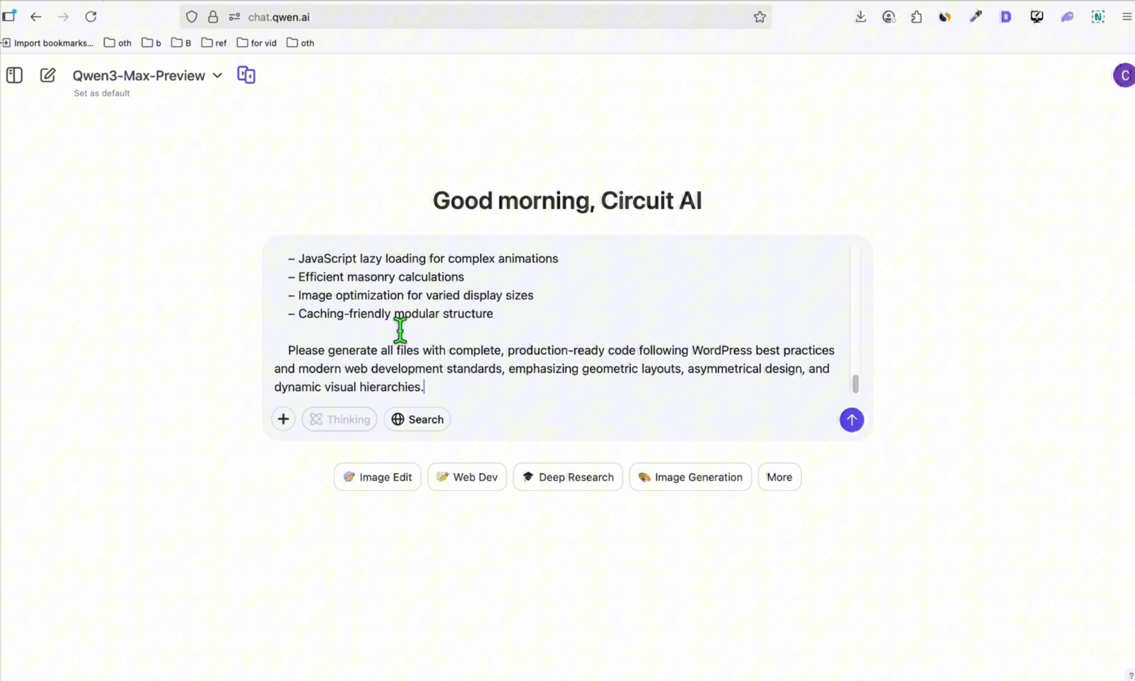
Send the theme prompt and review the generated Vegan Doughnut theme files, starting with style.css.
left_click(852, 420)
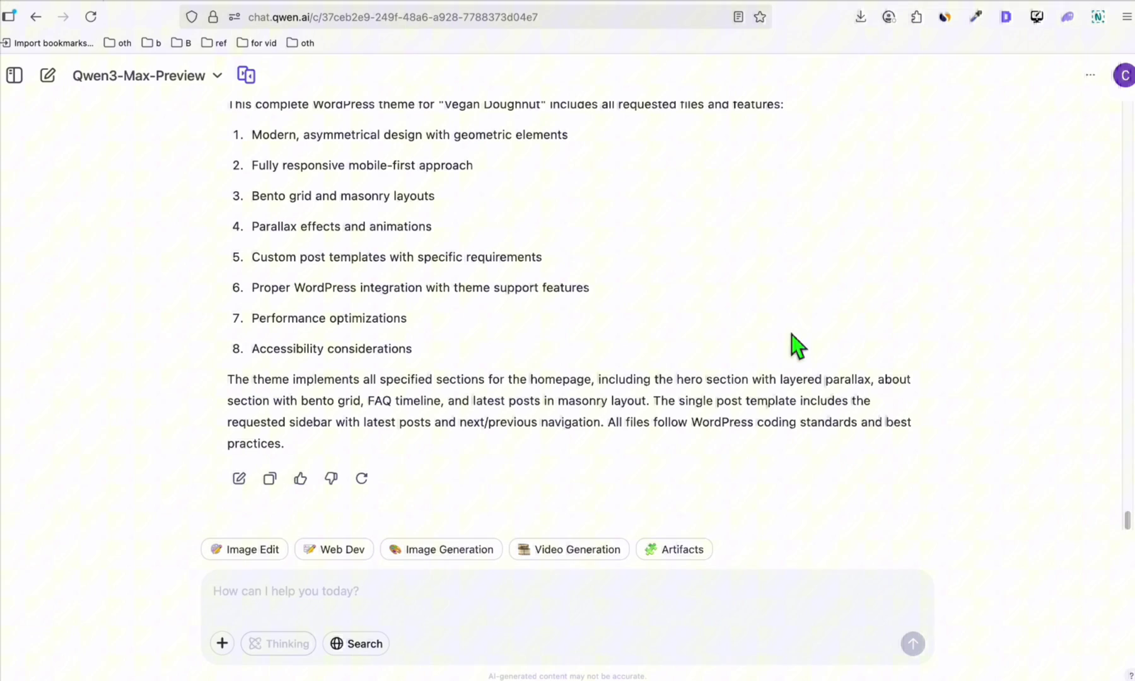
scroll(622, 336, "up", 2)
scroll(626, 340, "up", 1)
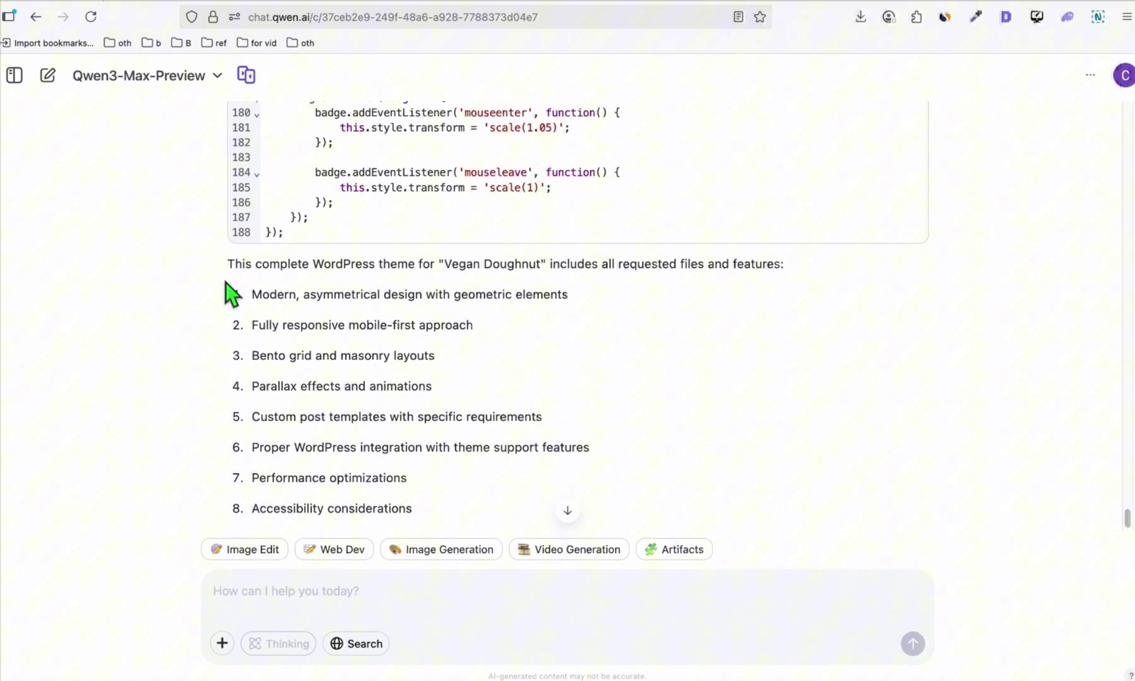
scroll(681, 381, "up", 10)
scroll(681, 382, "up", 10)
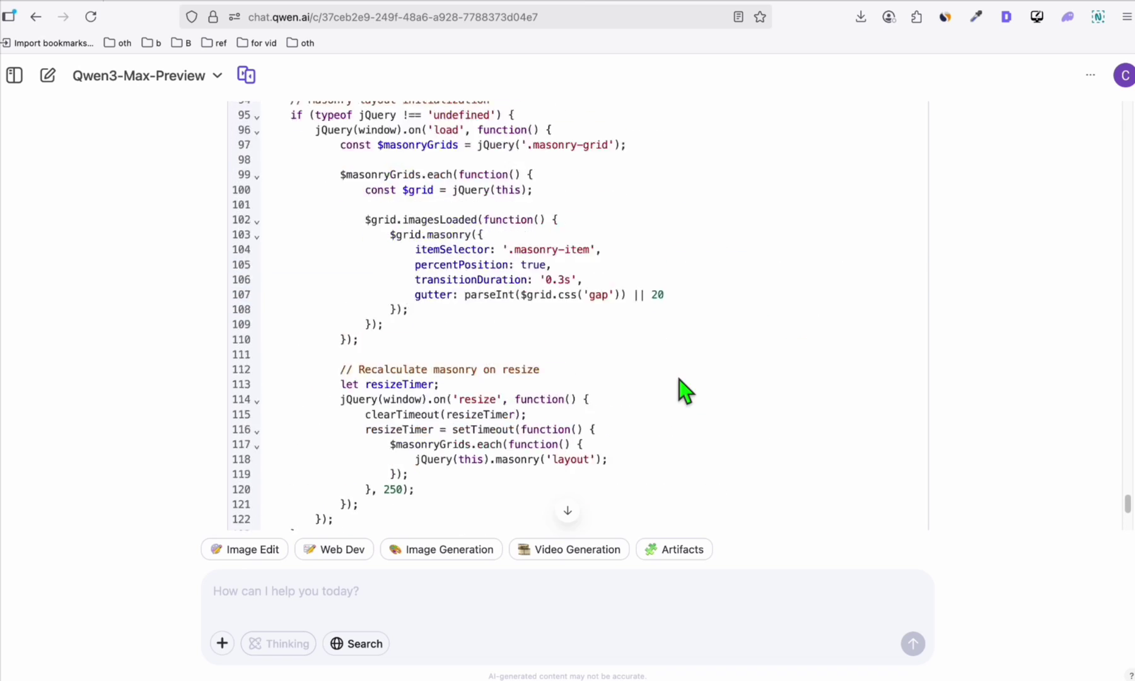
left_click_drag(1128, 498, 1123, 165)
scroll(537, 368, "up", 12)
scroll(871, 252, "up", 15)
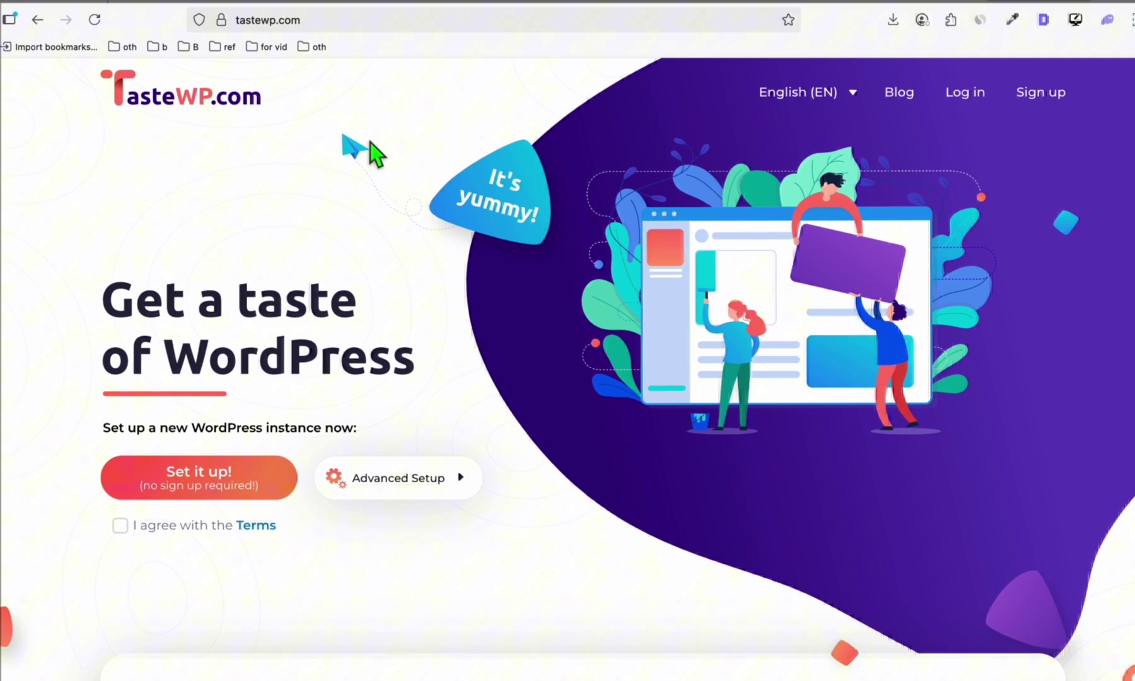
Accept the TasteWP terms, create the Sip Impulse test site, and go to its wp-admin dashboard.
left_click(120, 526)
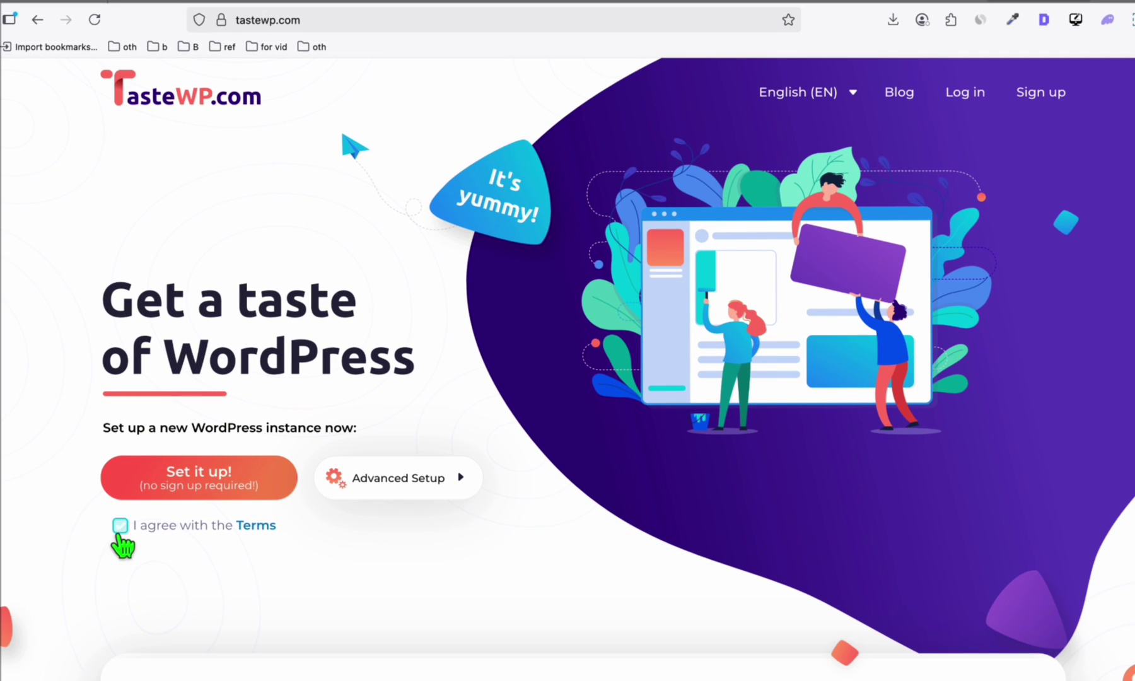
left_click(200, 495)
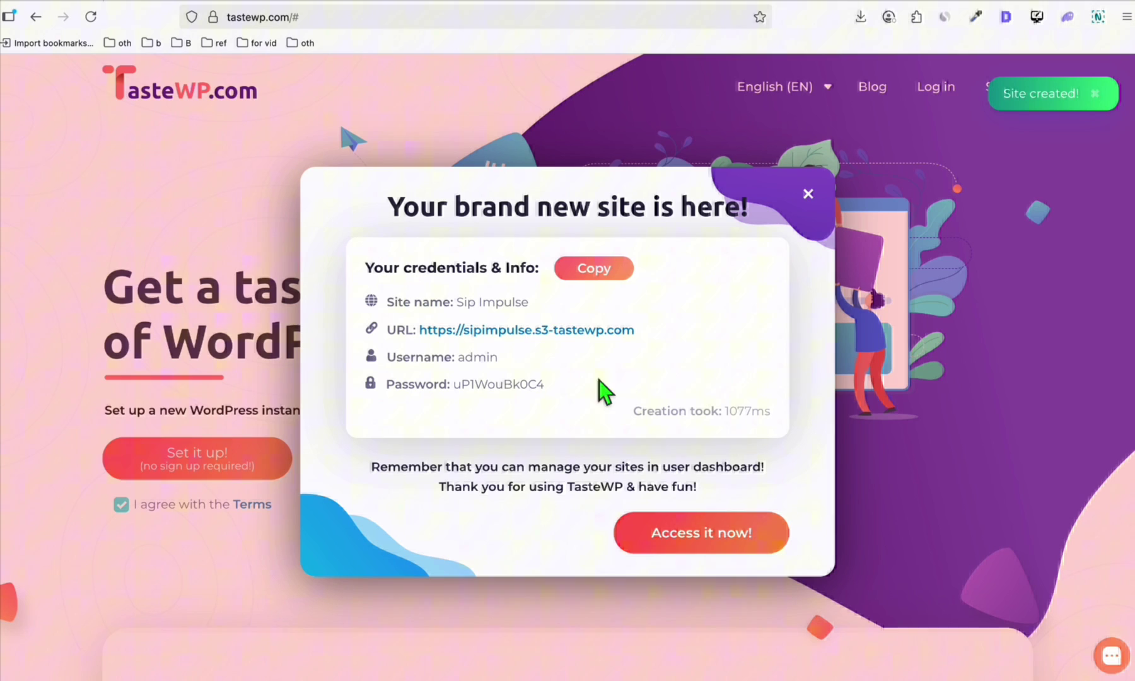
left_click(557, 336)
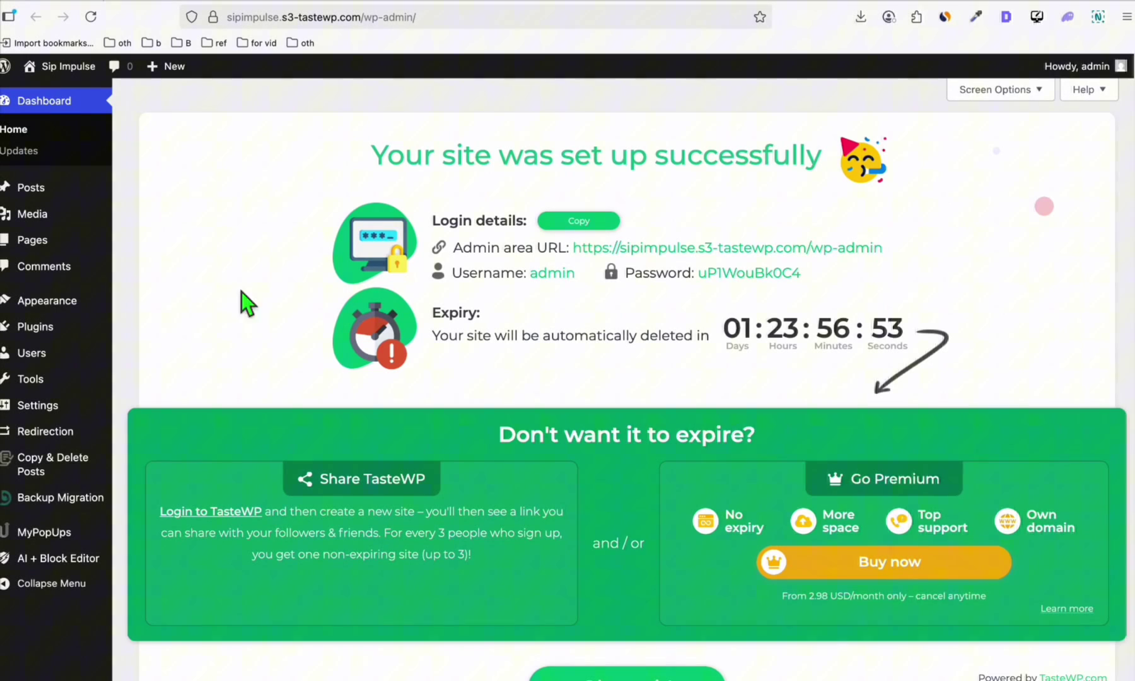
Search Add Plugins for 'file manager', then install and activate WP File Manager.
left_click(47, 300)
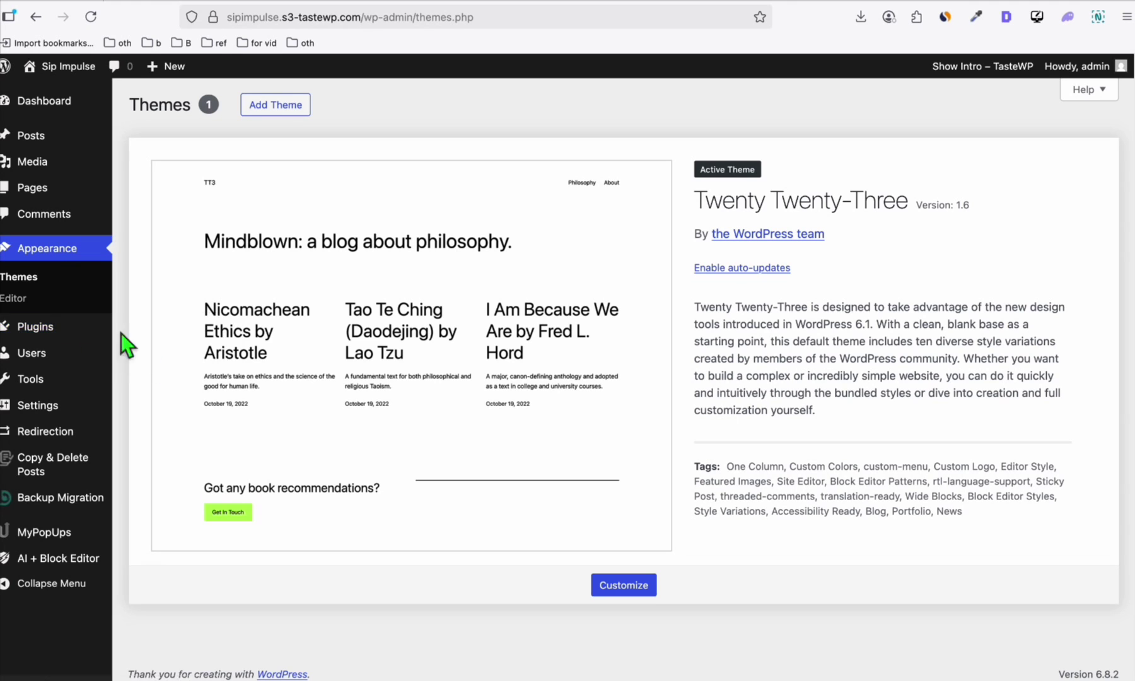
left_click(131, 350)
left_click(850, 213)
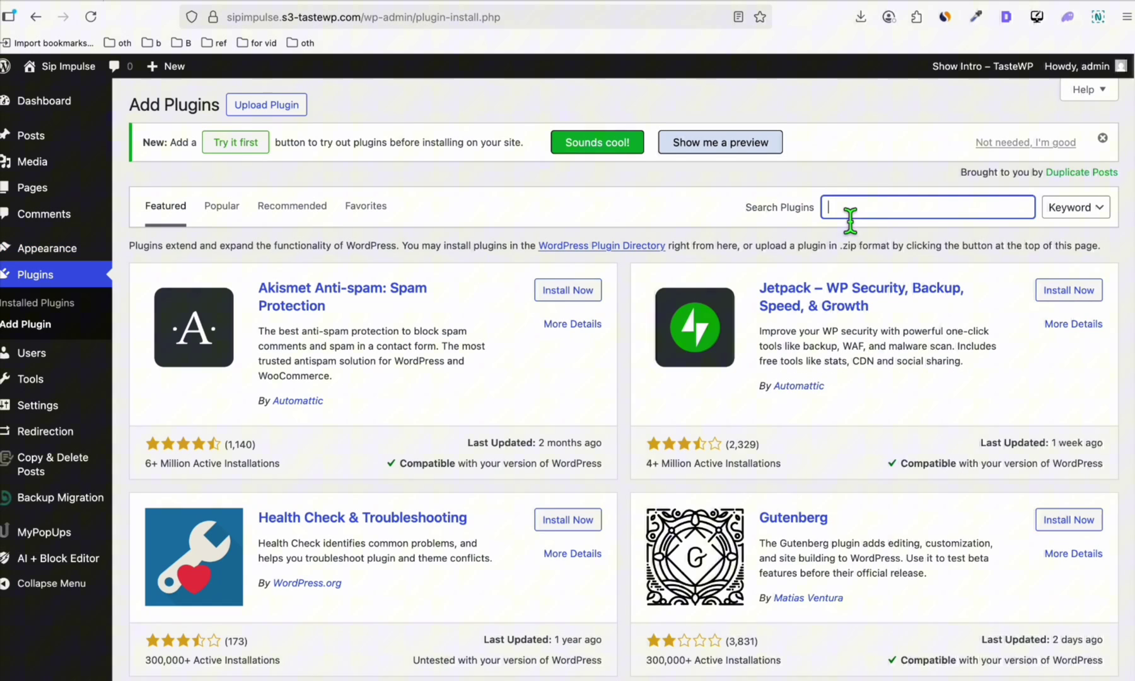
type("file")
left_click(848, 225)
left_click(562, 293)
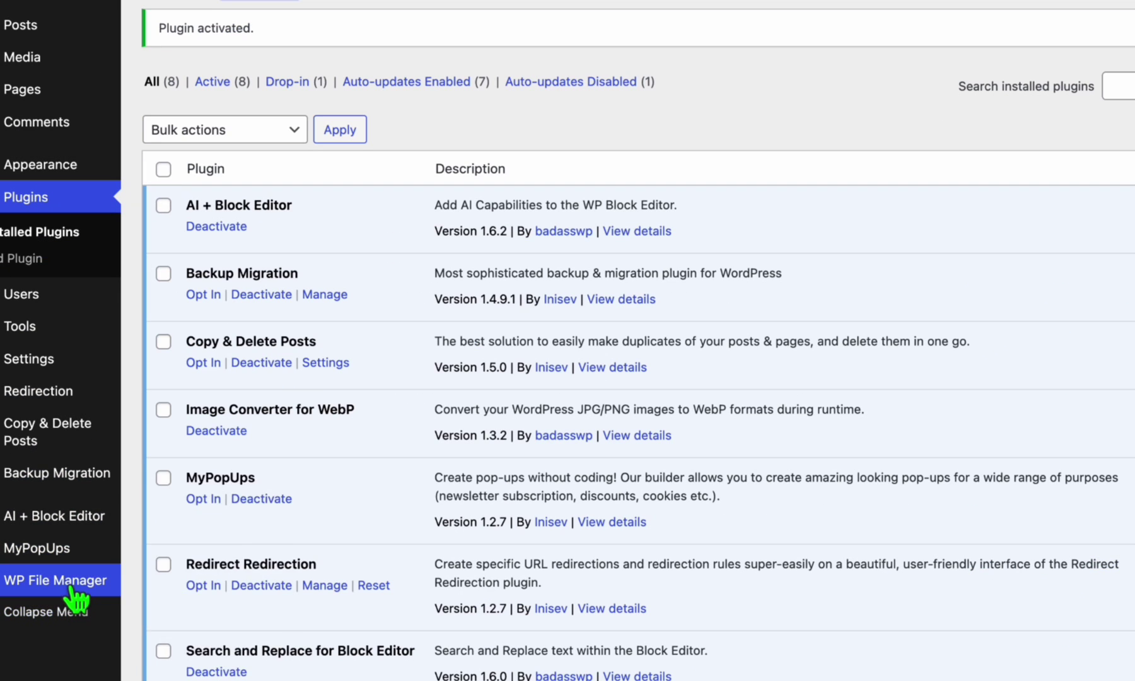
mouse_move(76, 590)
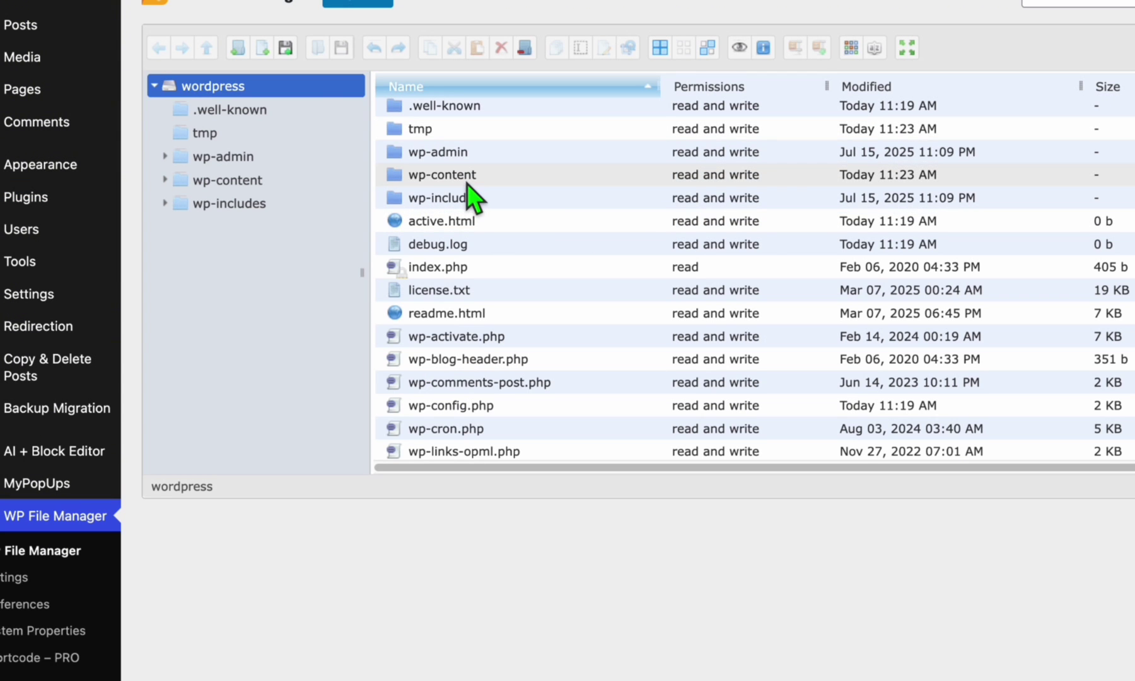
Browse into wp-content/themes in WP File Manager.
left_click(462, 180)
double_click(462, 181)
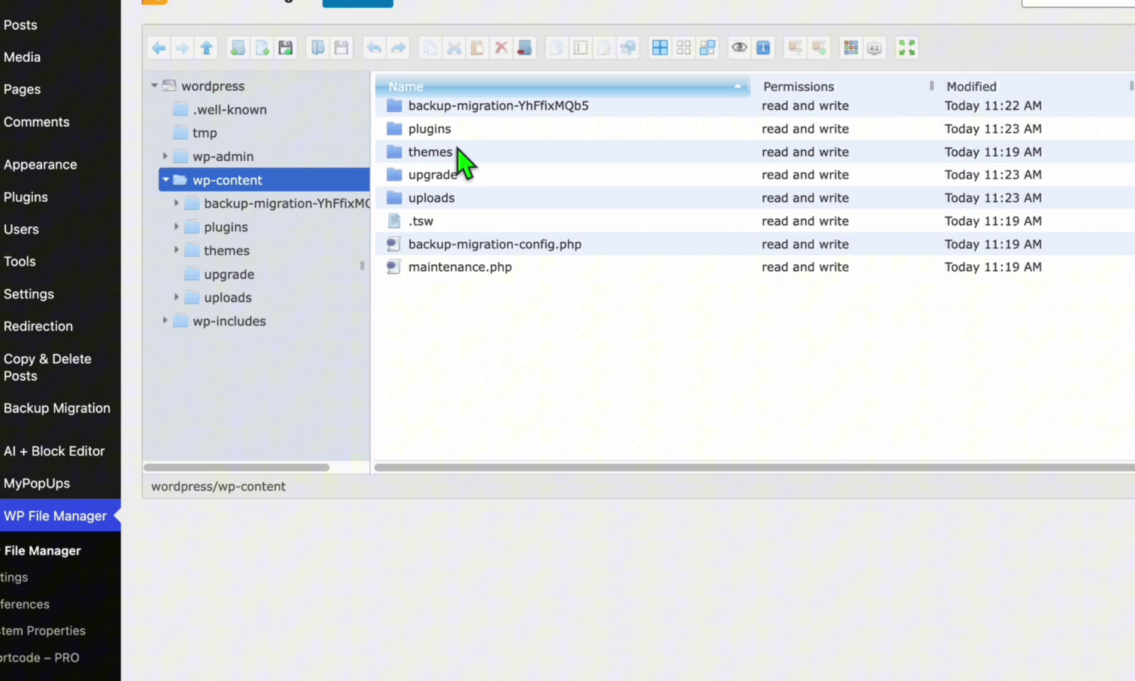
left_click(440, 156)
double_click(440, 157)
Create and open a new folder named qwen-3-max, then return to the Qwen chat.
right_click(478, 167)
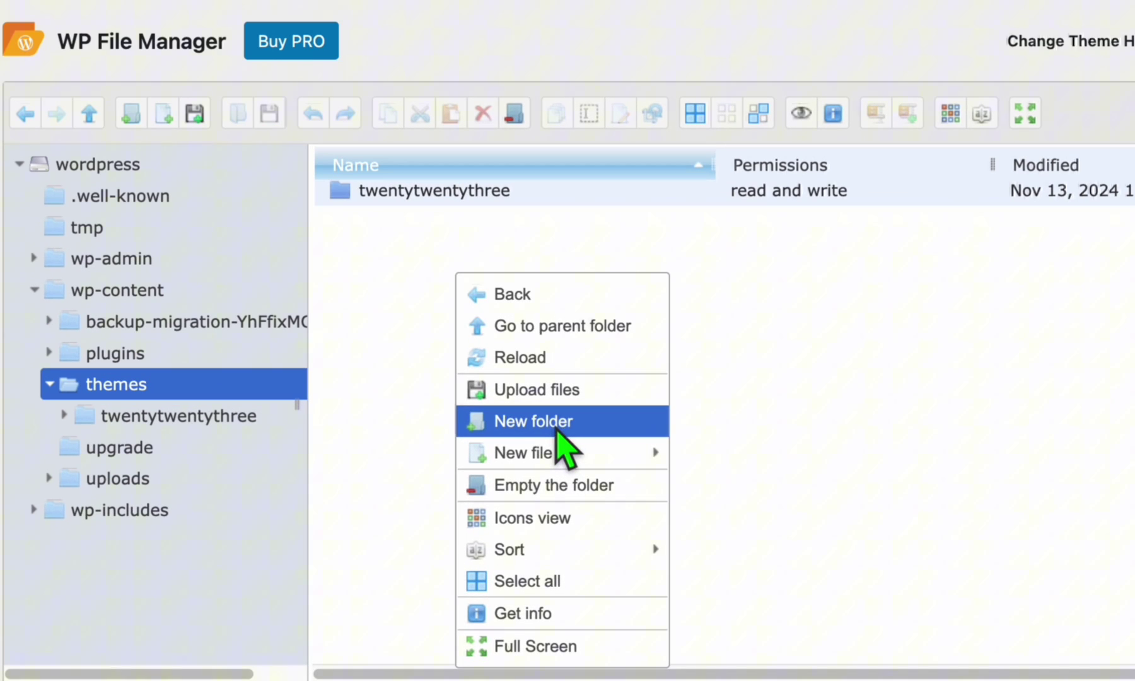
left_click(540, 279)
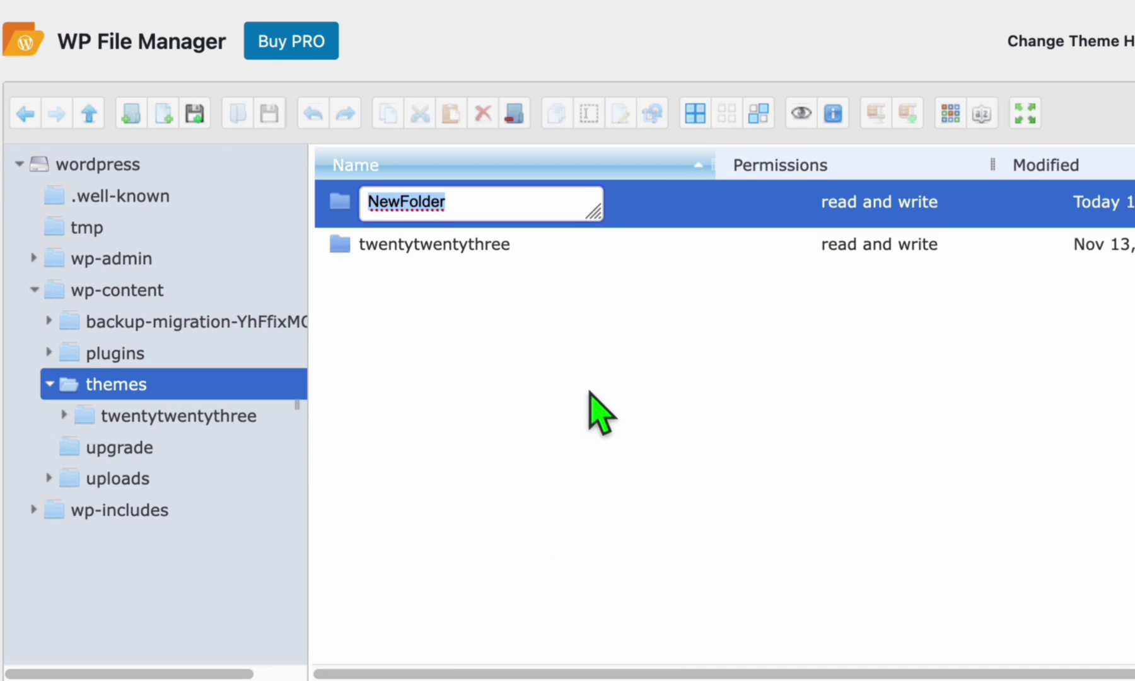
type("qwen-3-max")
key("Return")
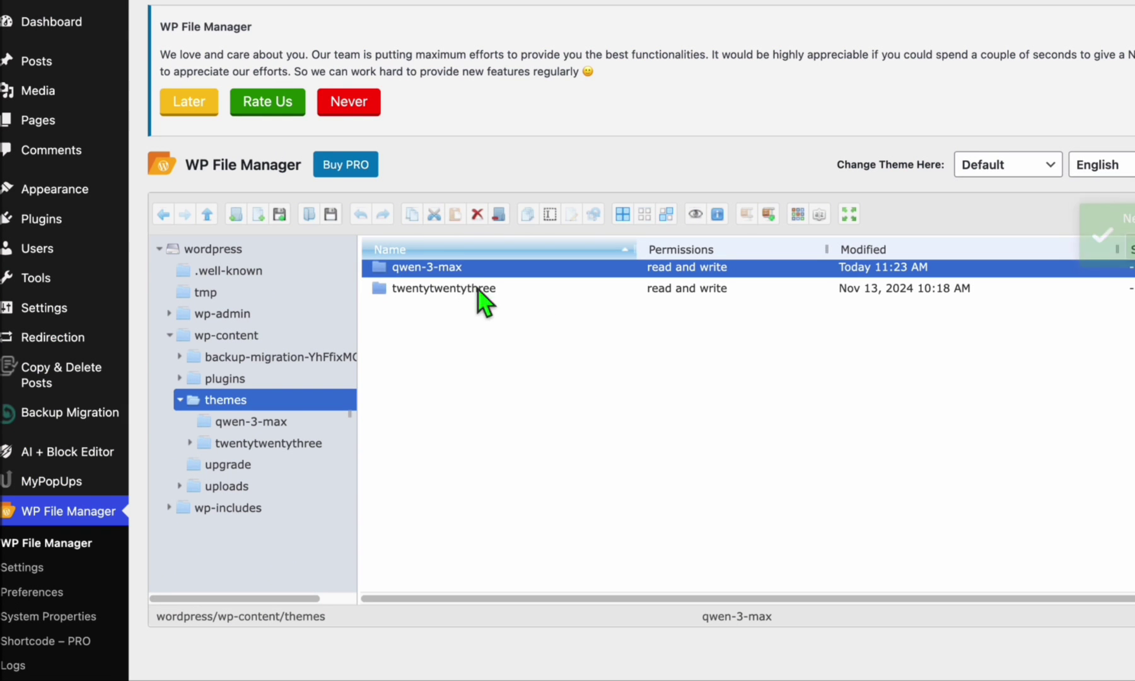
key("Return")
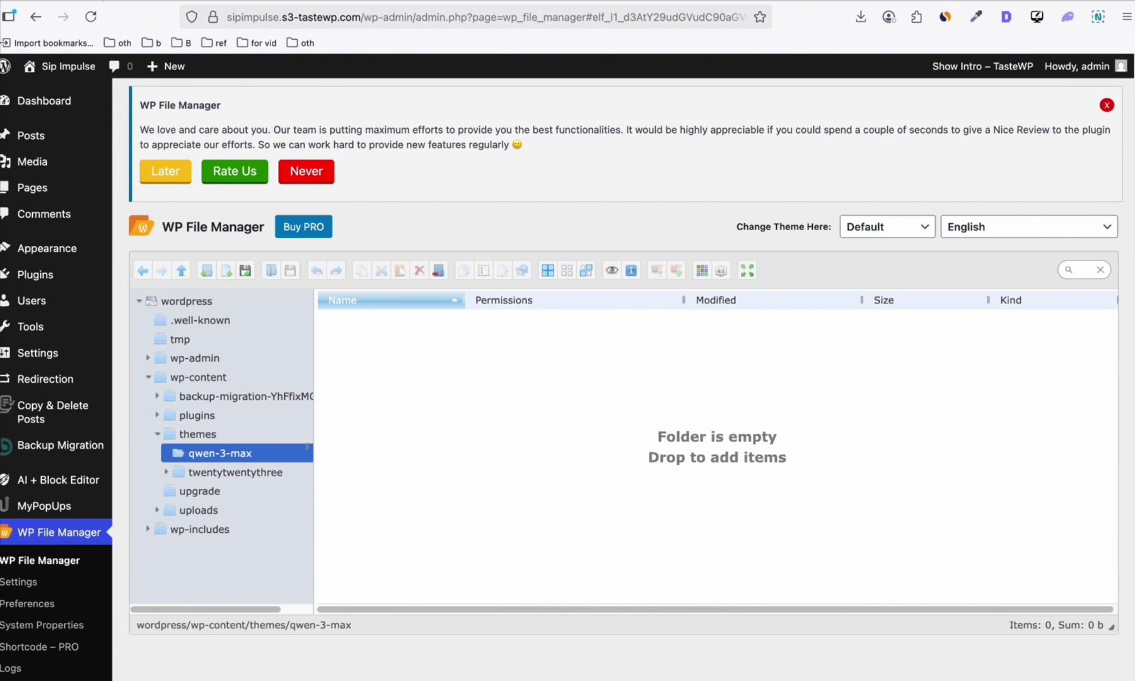
key("ctrl+Tab")
scroll(567, 315, "down", 2)
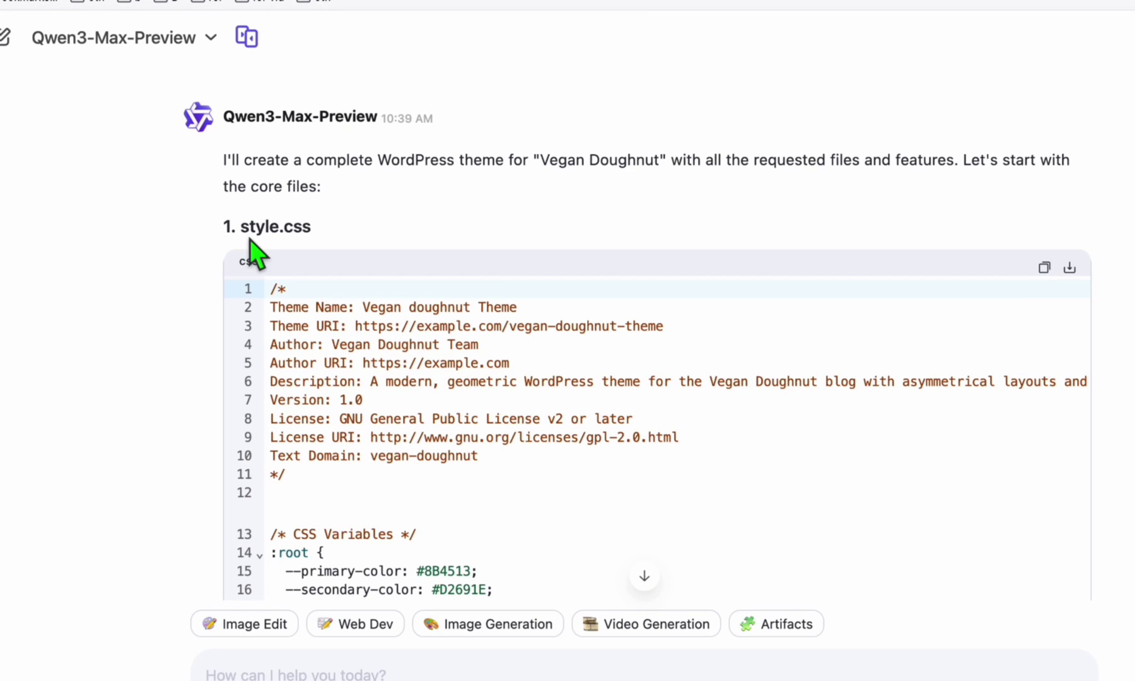
Copy Qwen's style.css code into a new style.css file in qwen-3-max and save it.
left_click(1042, 270)
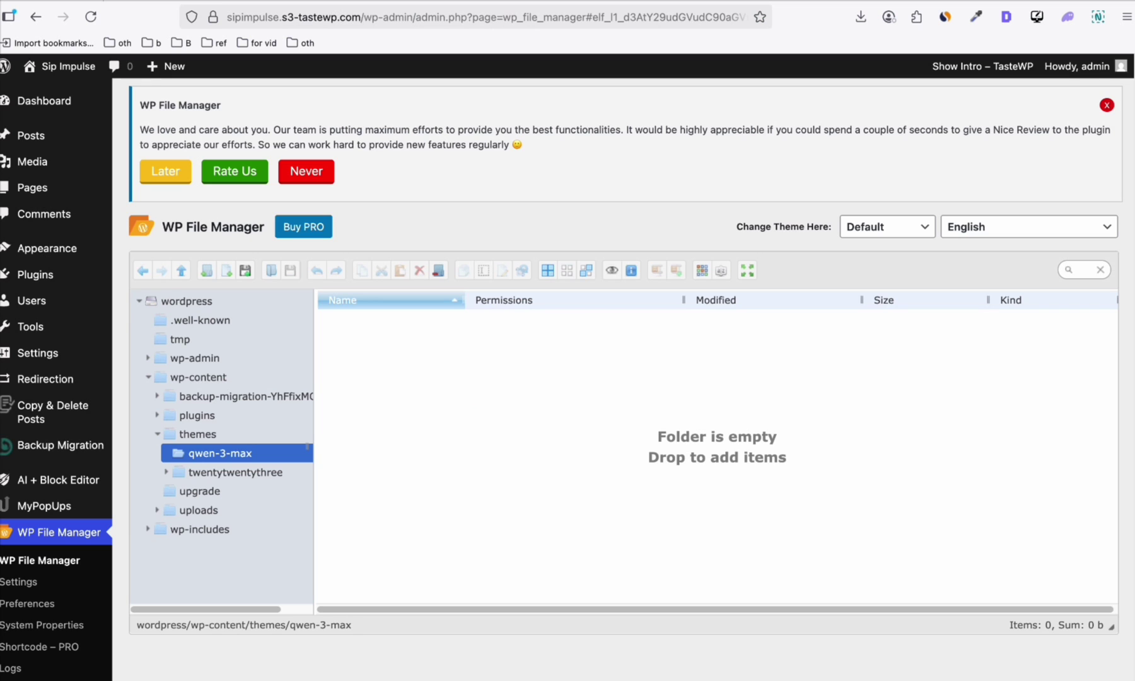
right_click(473, 382)
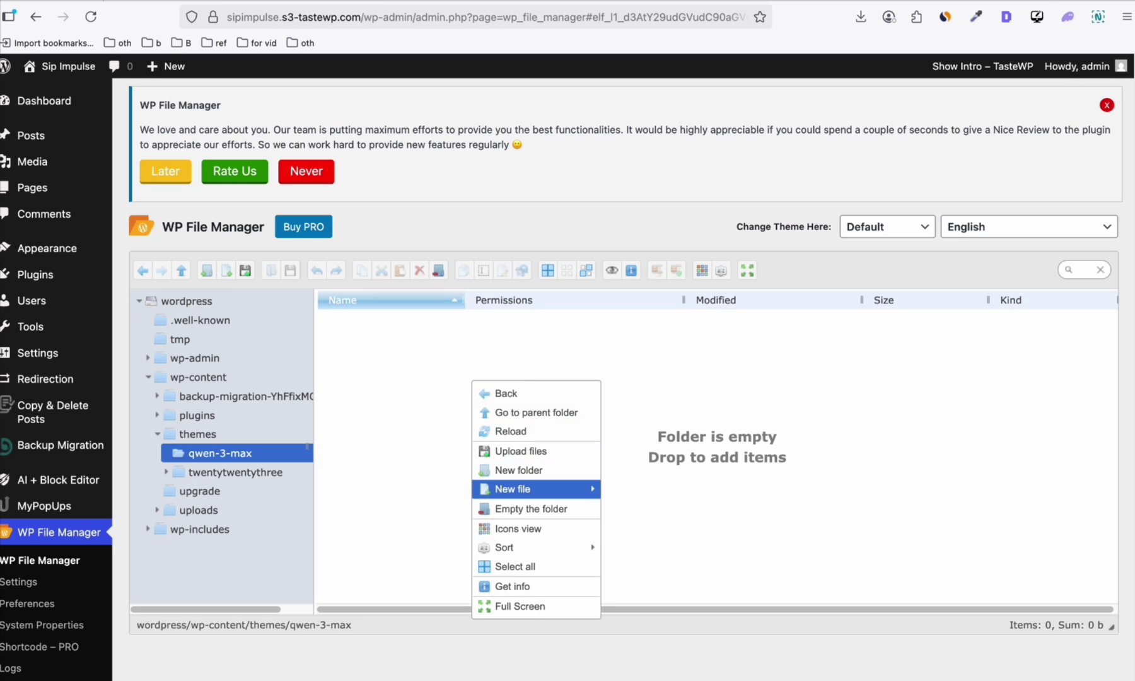
mouse_move(542, 489)
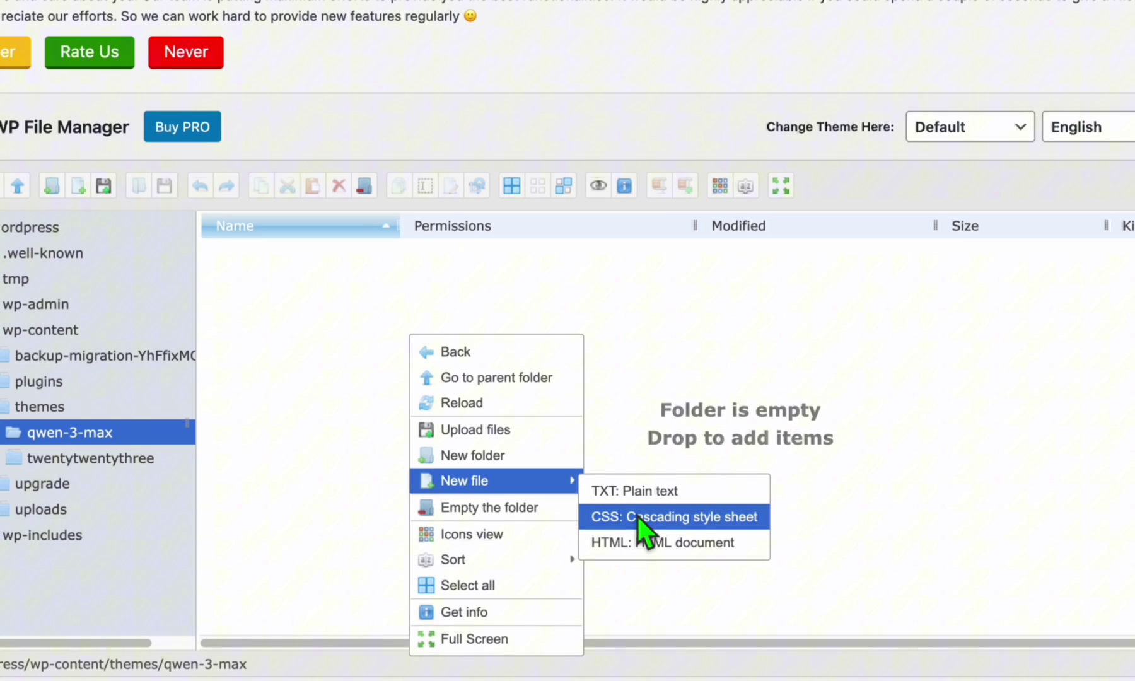
left_click(605, 519)
type("style.css")
key("Return")
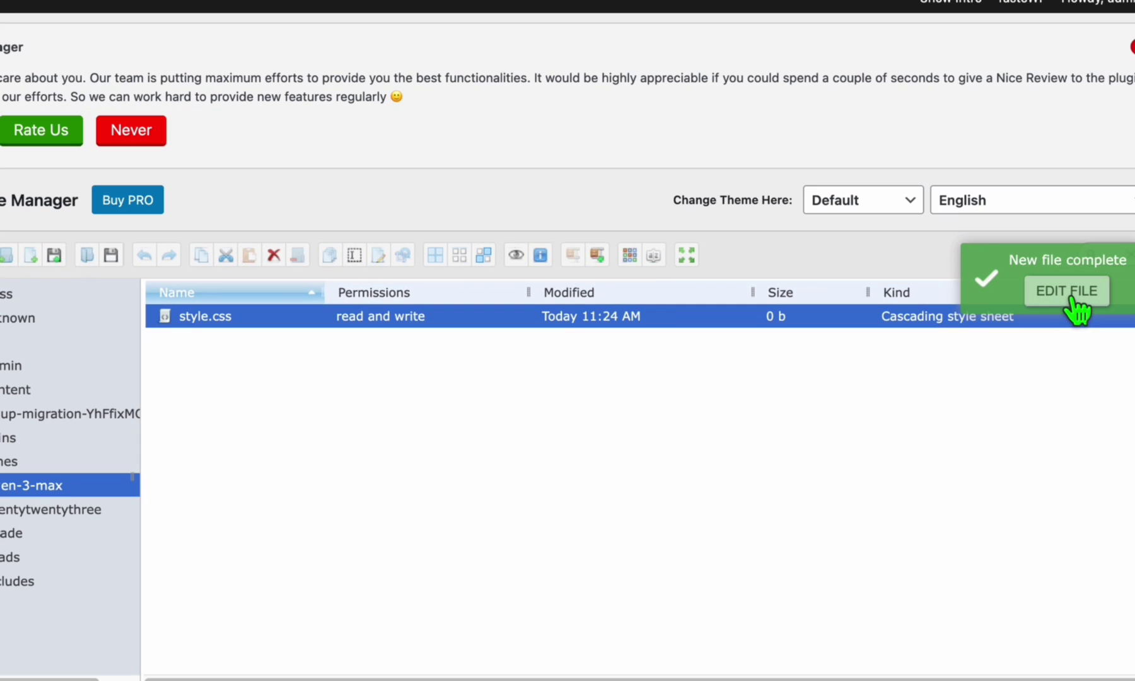
left_click(1070, 293)
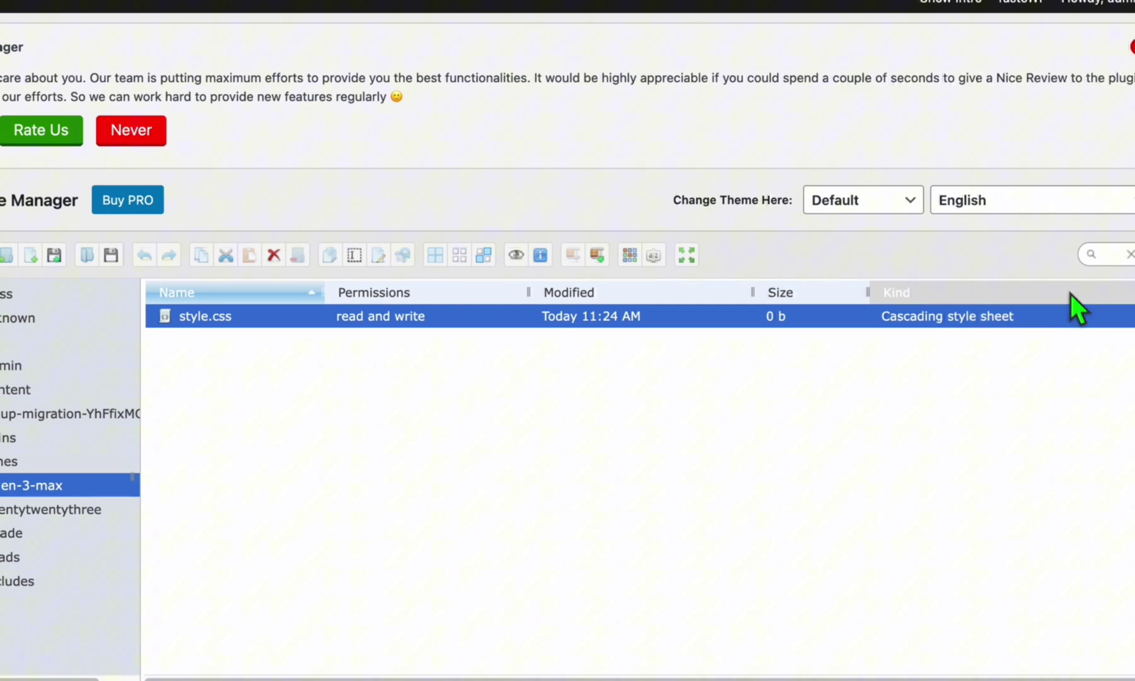
key("super+v")
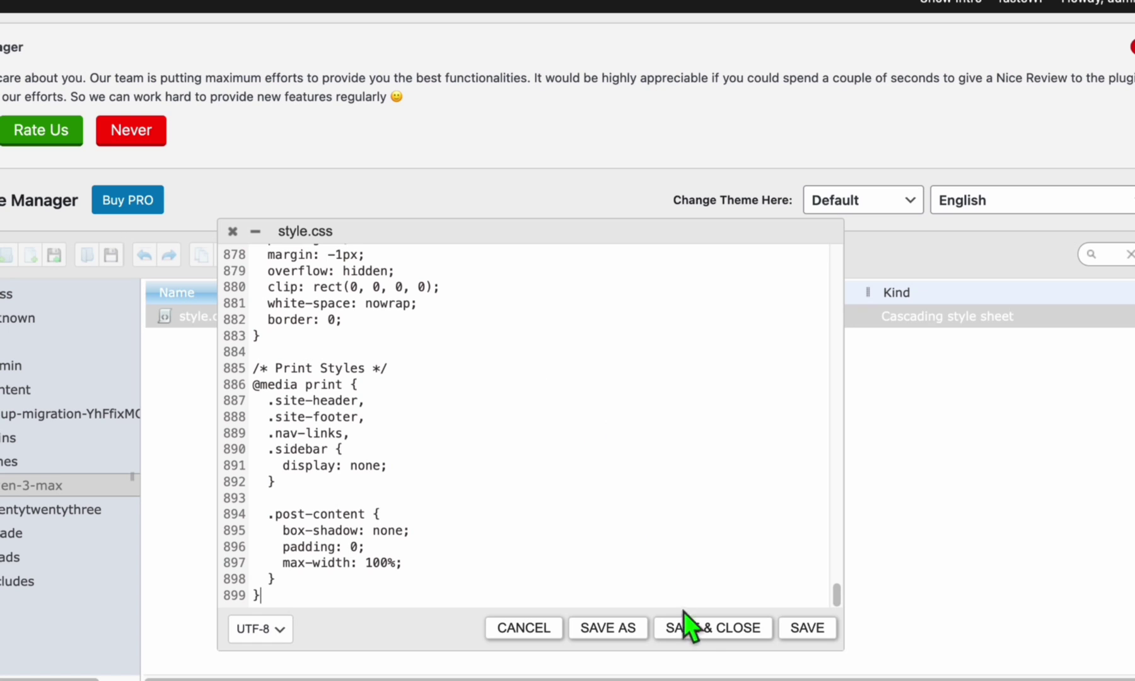
left_click(704, 626)
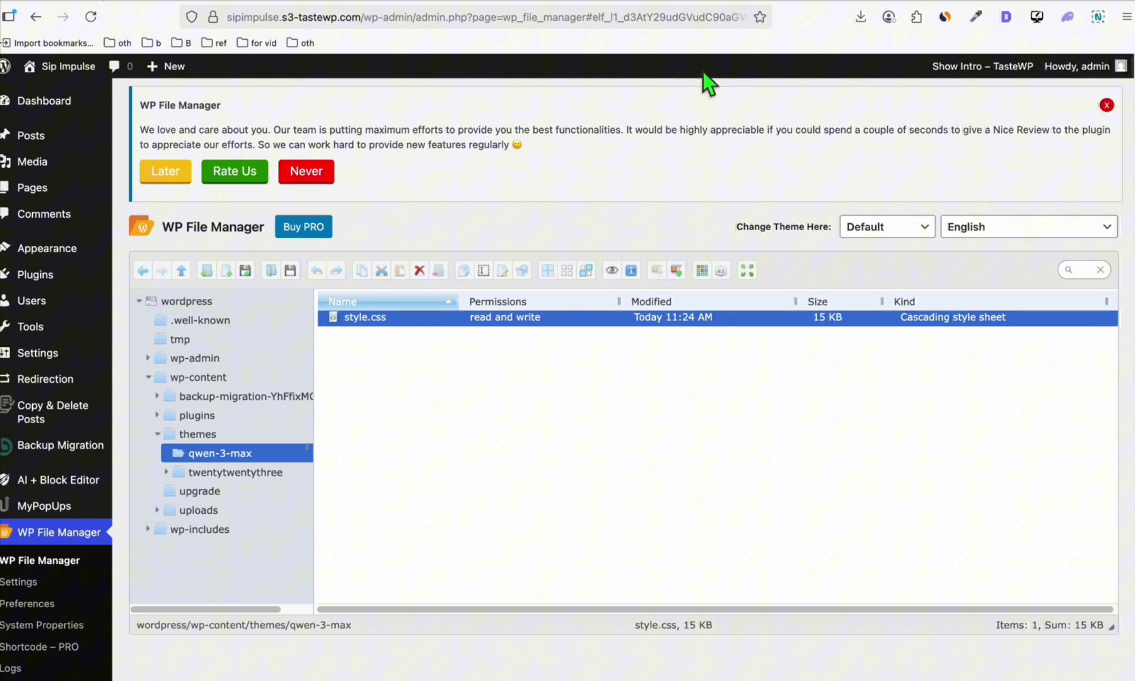
left_click(532, 1)
Copy the generated functions.php code block from the Qwen reply.
scroll(530, 268, "down", 15)
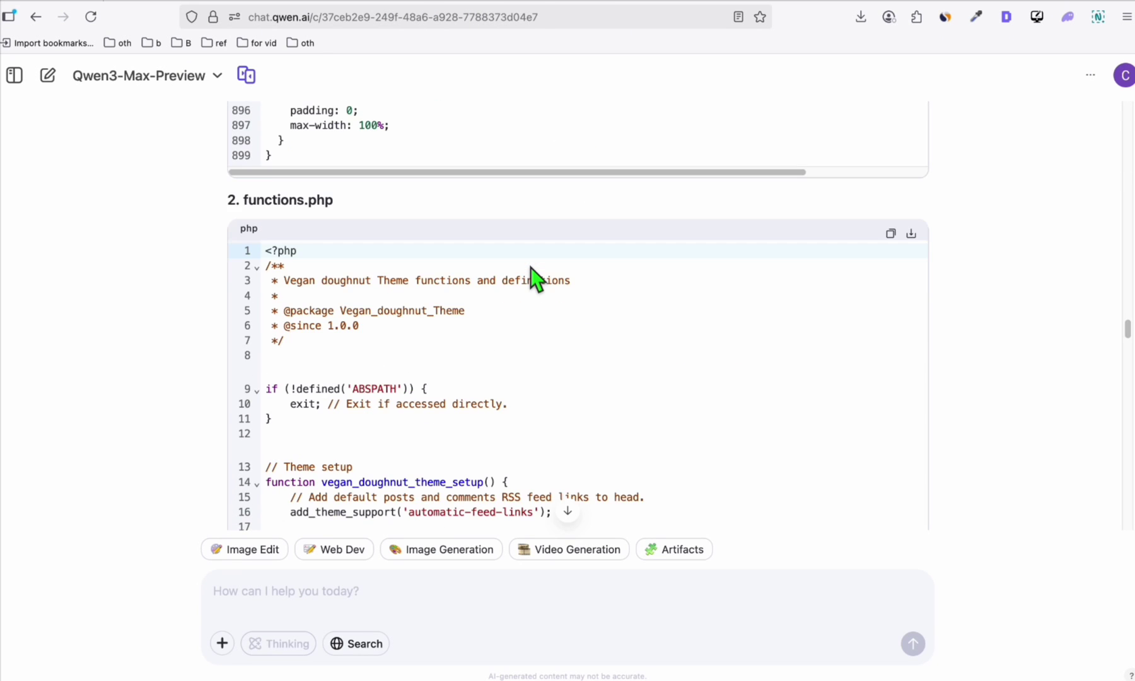
left_click(891, 235)
left_click(890, 233)
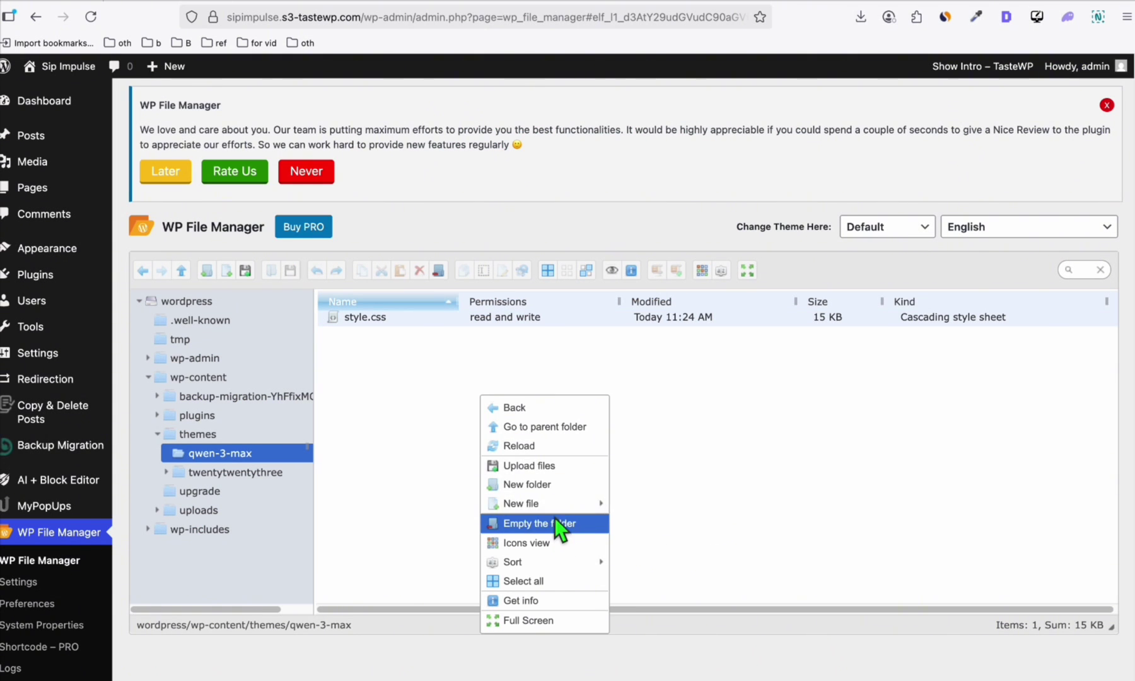
mouse_move(554, 508)
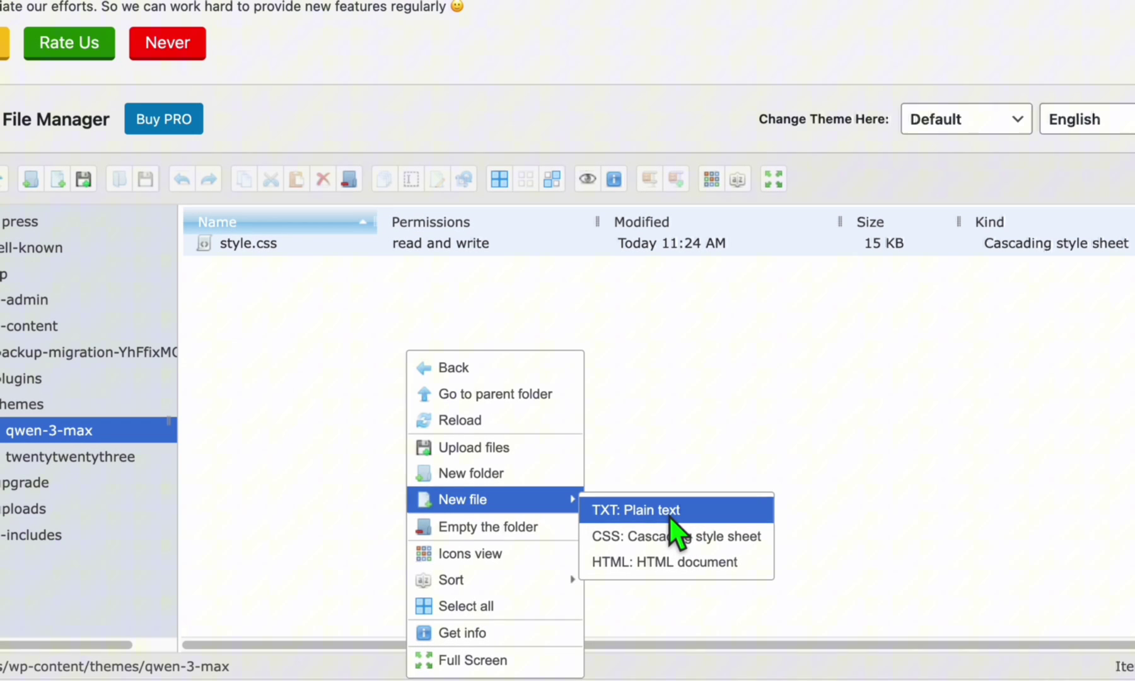
Create functions.php in the qwen-3-max theme folder containing the pasted theme functions code.
left_click(670, 519)
left_click_drag(319, 255, 229, 253)
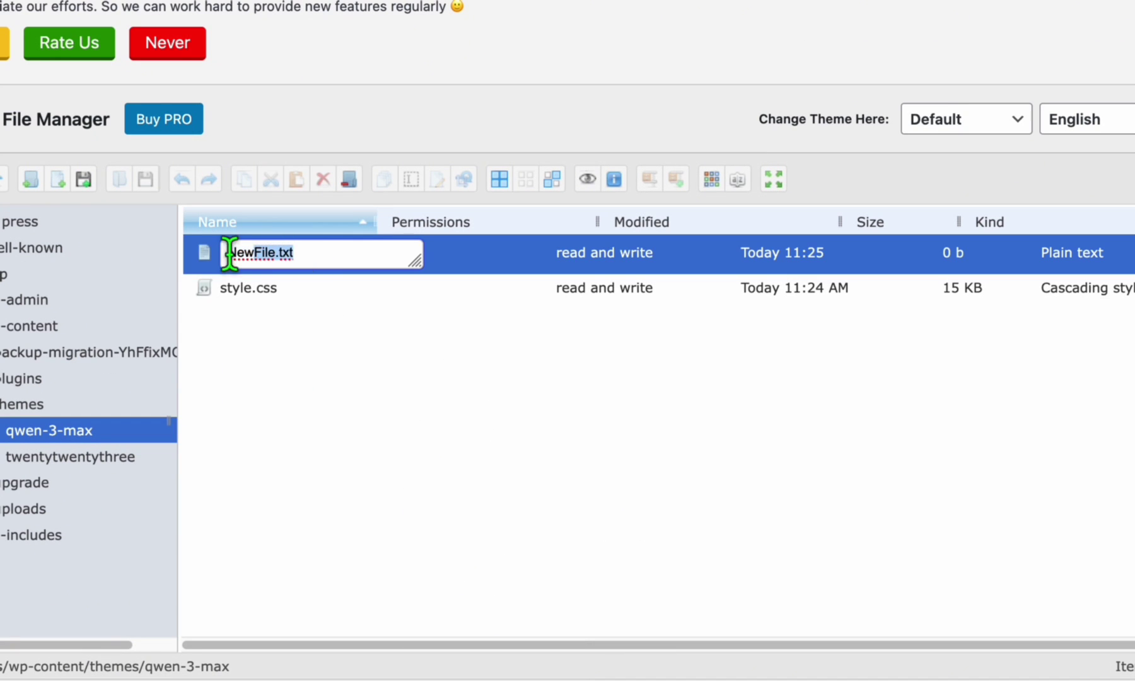
type("functions.p")
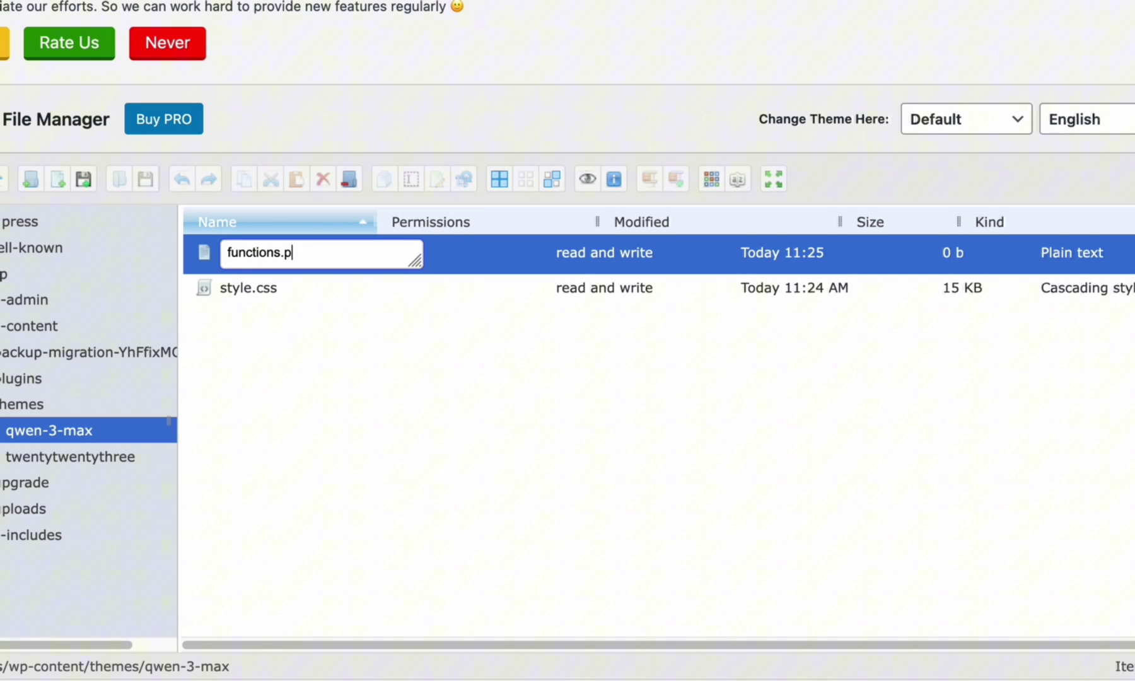
type("hp")
key("Return")
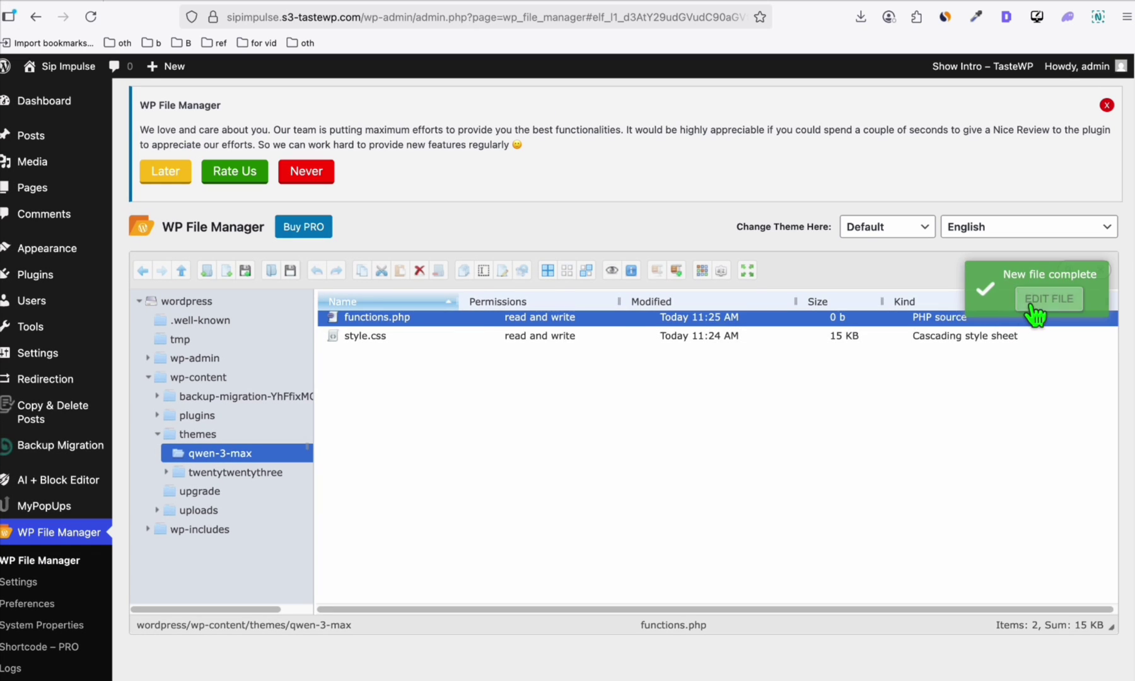
left_click(1048, 298)
key("ctrl+v")
left_click(746, 572)
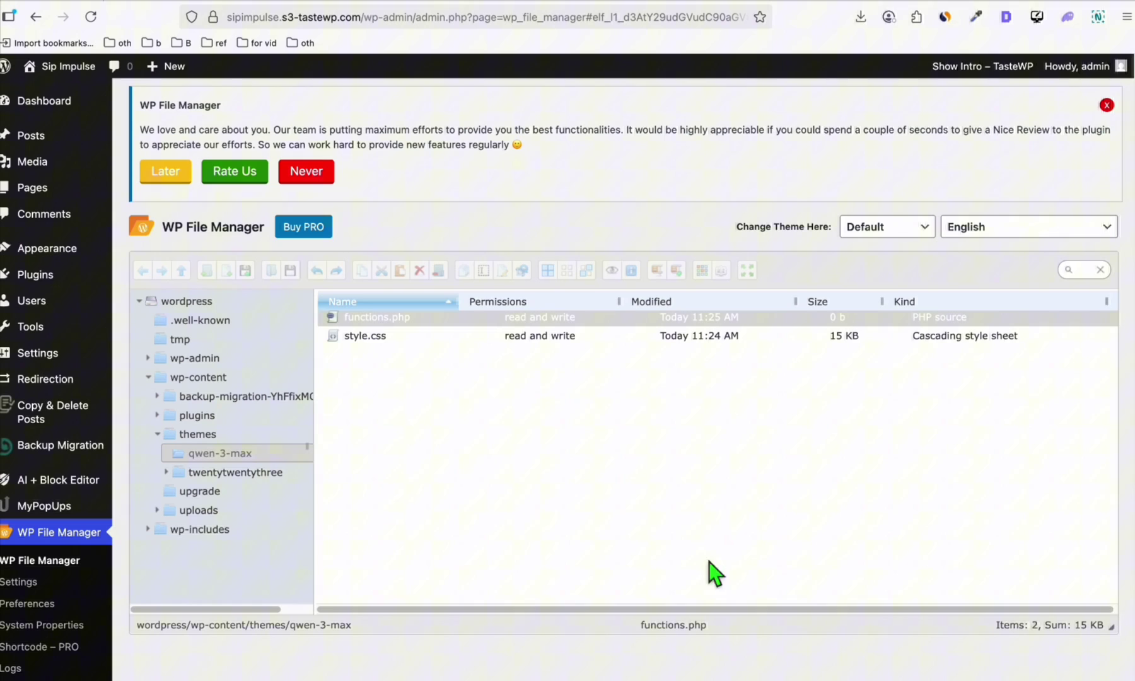
right_click(488, 396)
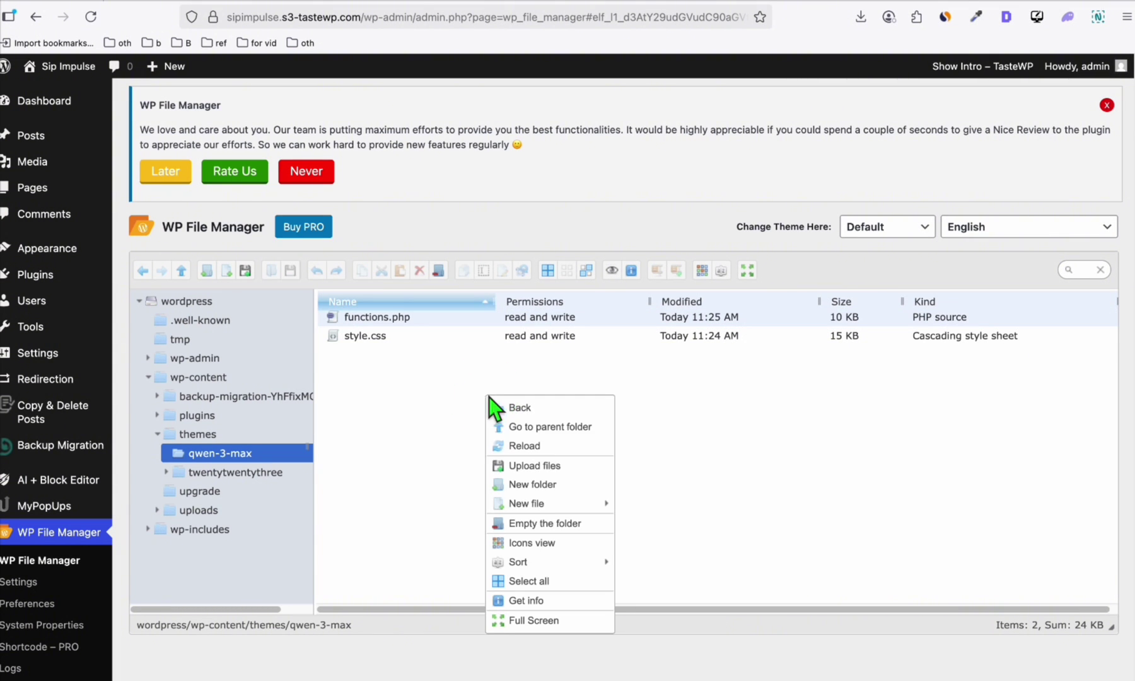
mouse_move(544, 502)
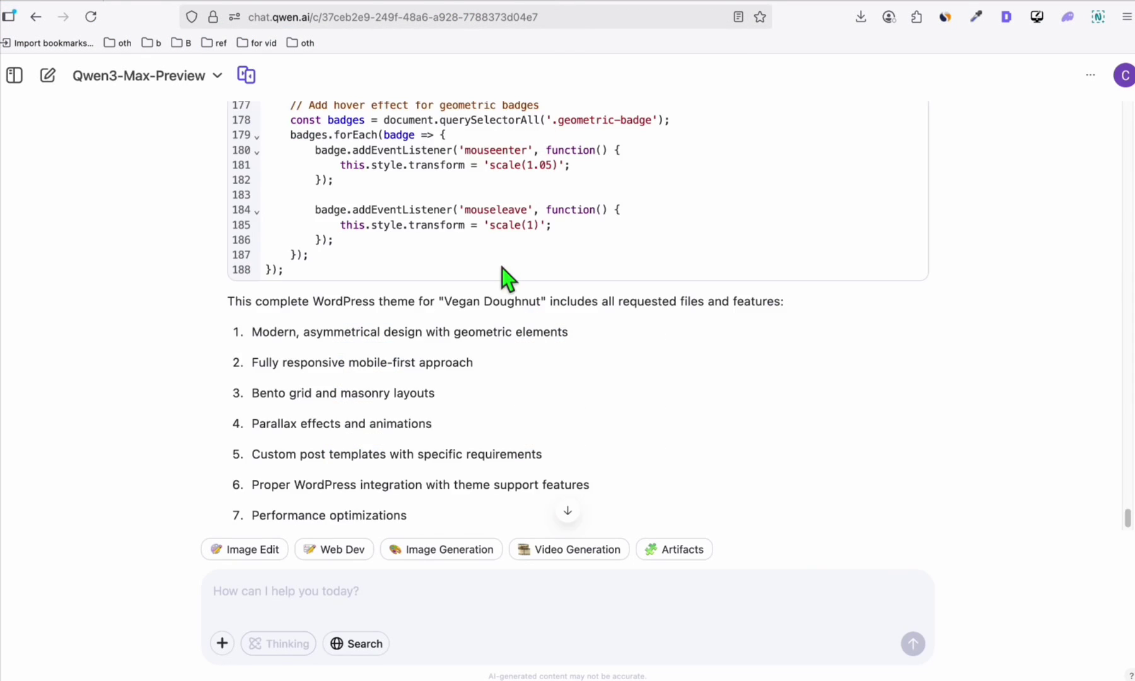
Scroll up to the js/main.js heading in Qwen Chat, then return to TasteWP's site credentials.
scroll(503, 271, "up", 20)
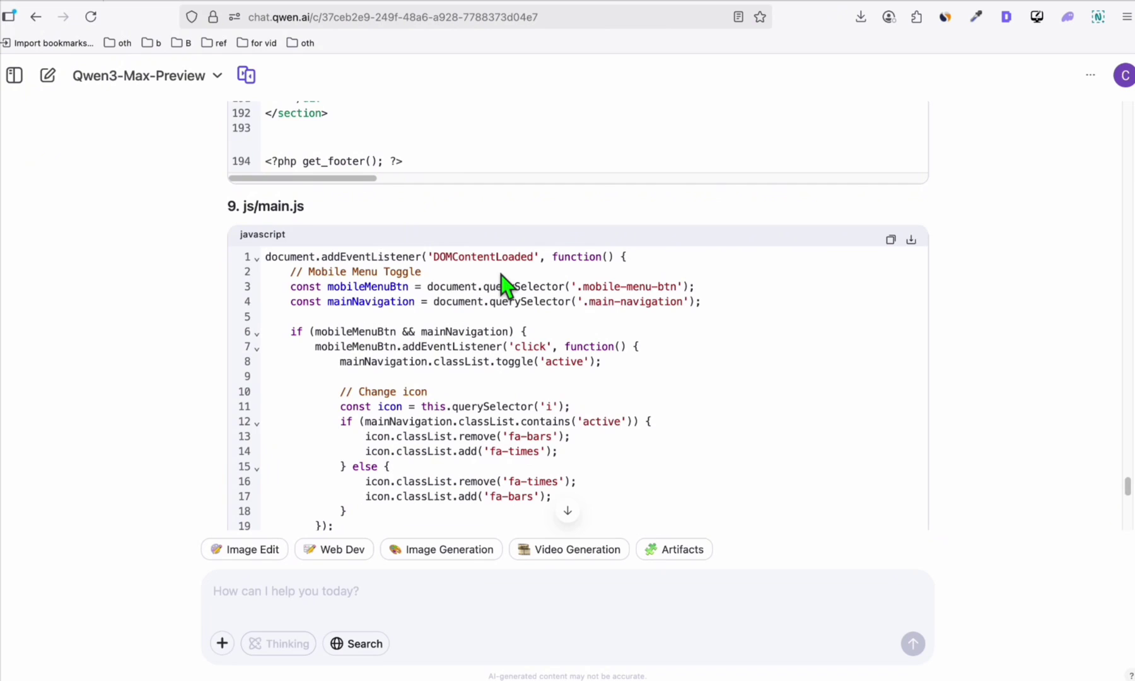
double_click(255, 208)
left_click(162, 305)
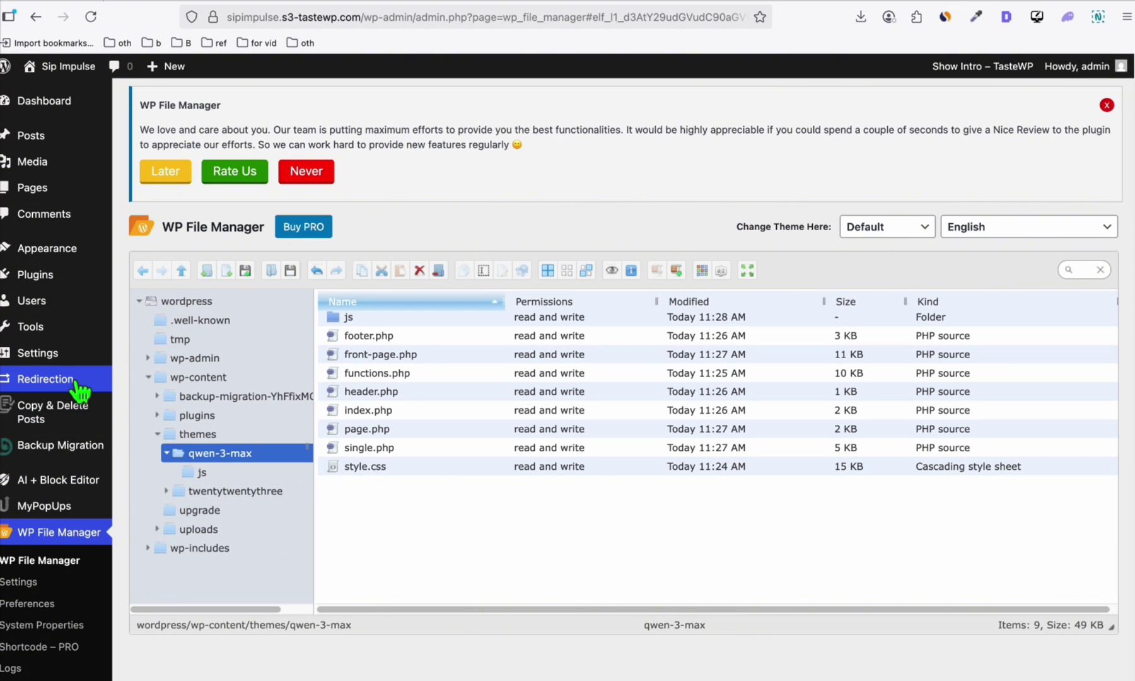
Activate the Vegan doughnut Theme under Appearance > Themes and view the live Sip Impulse site.
mouse_move(94, 252)
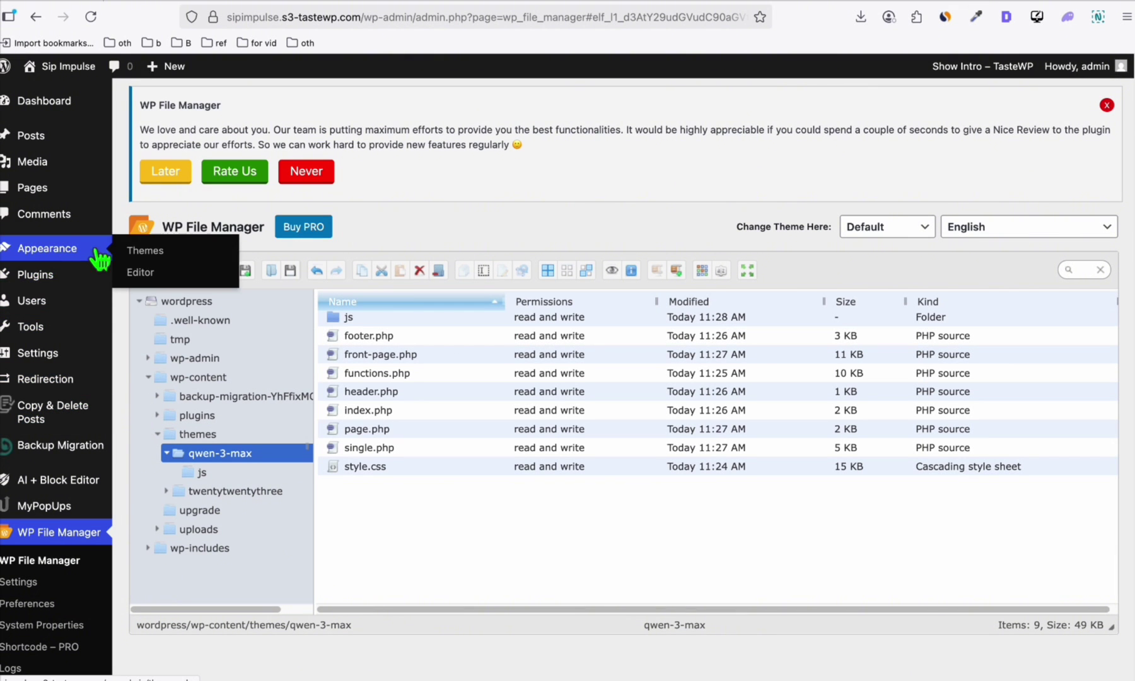
left_click(154, 255)
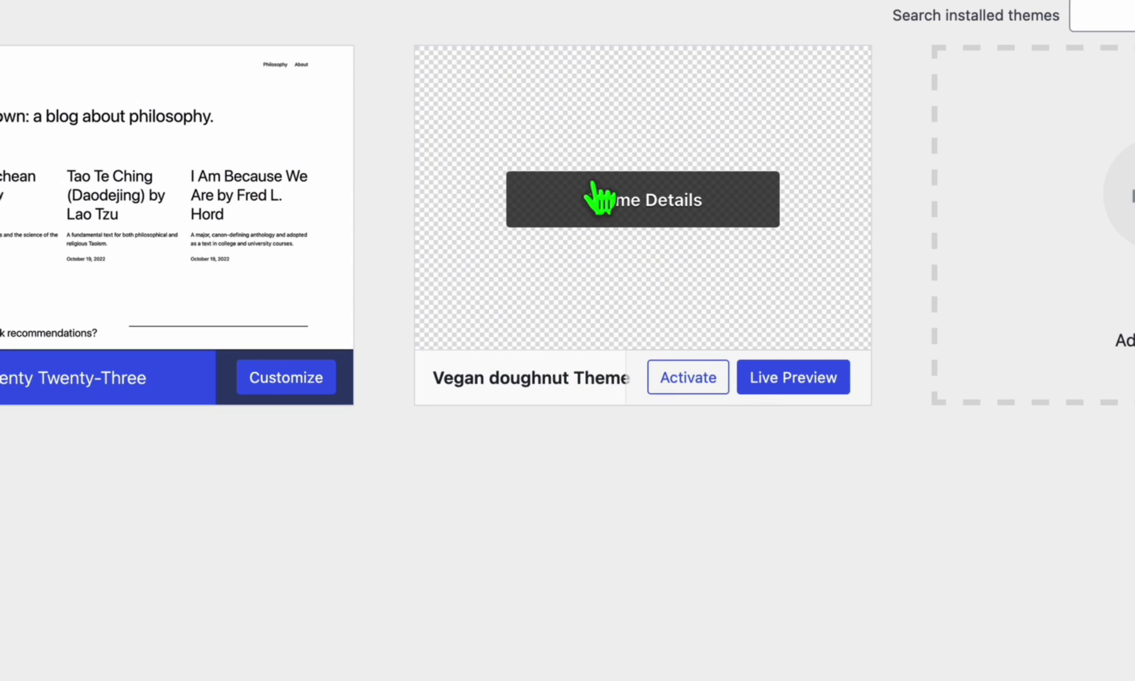
left_click(679, 387)
mouse_move(57, 66)
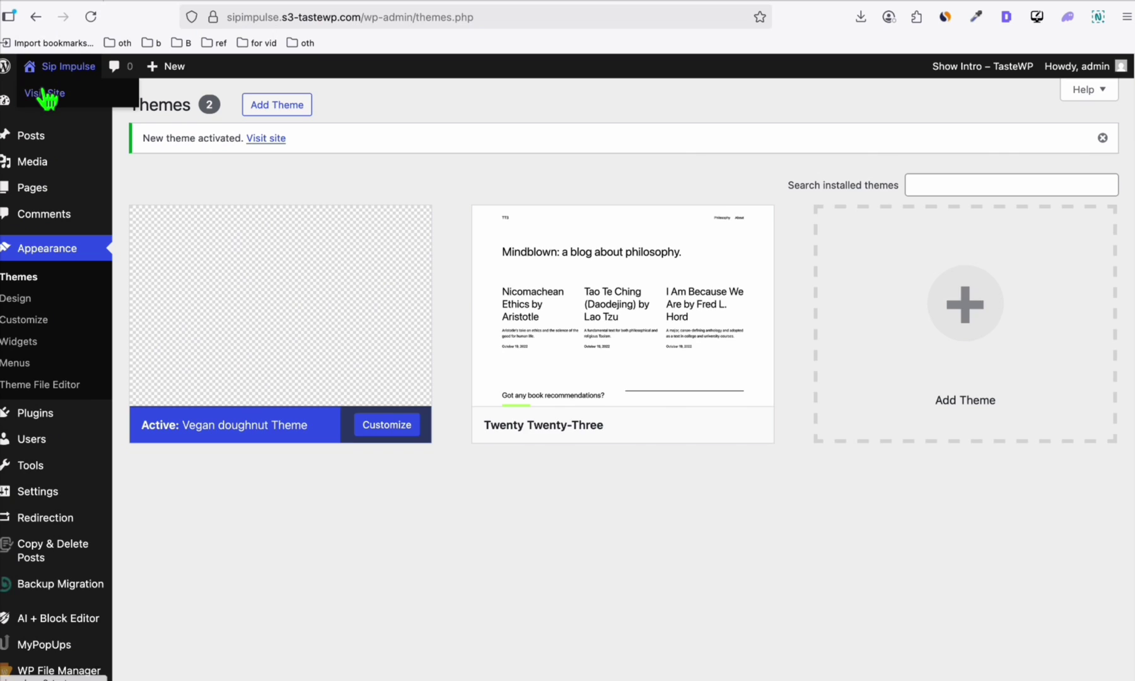
left_click(45, 94)
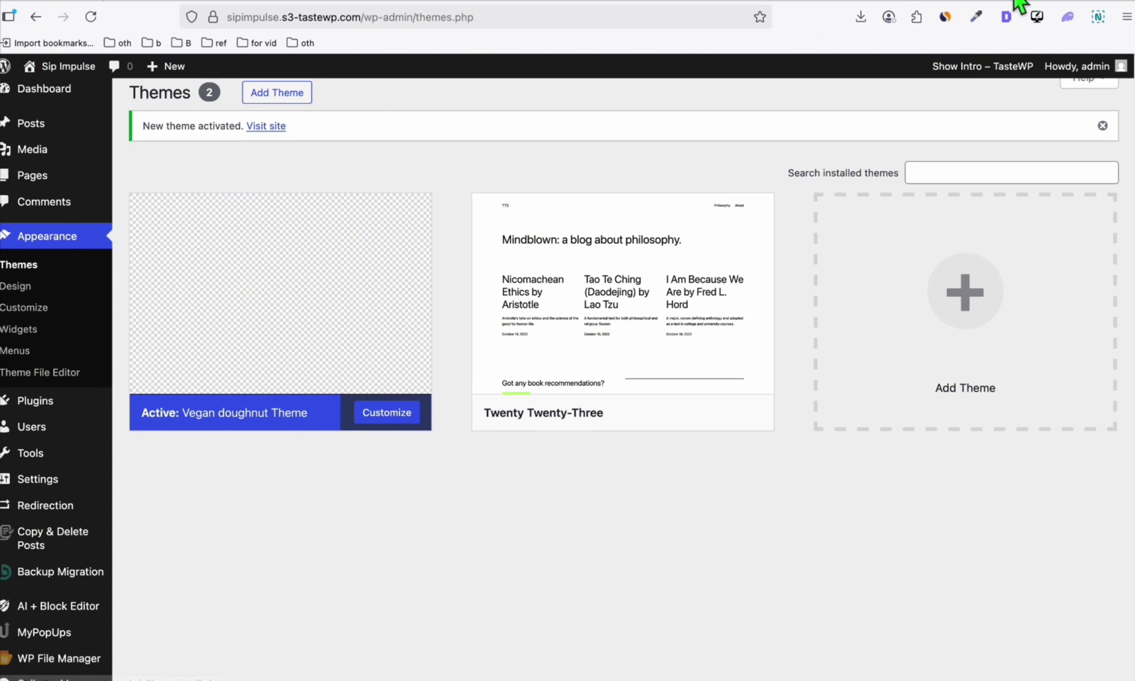
scroll(425, 310, "down", 5)
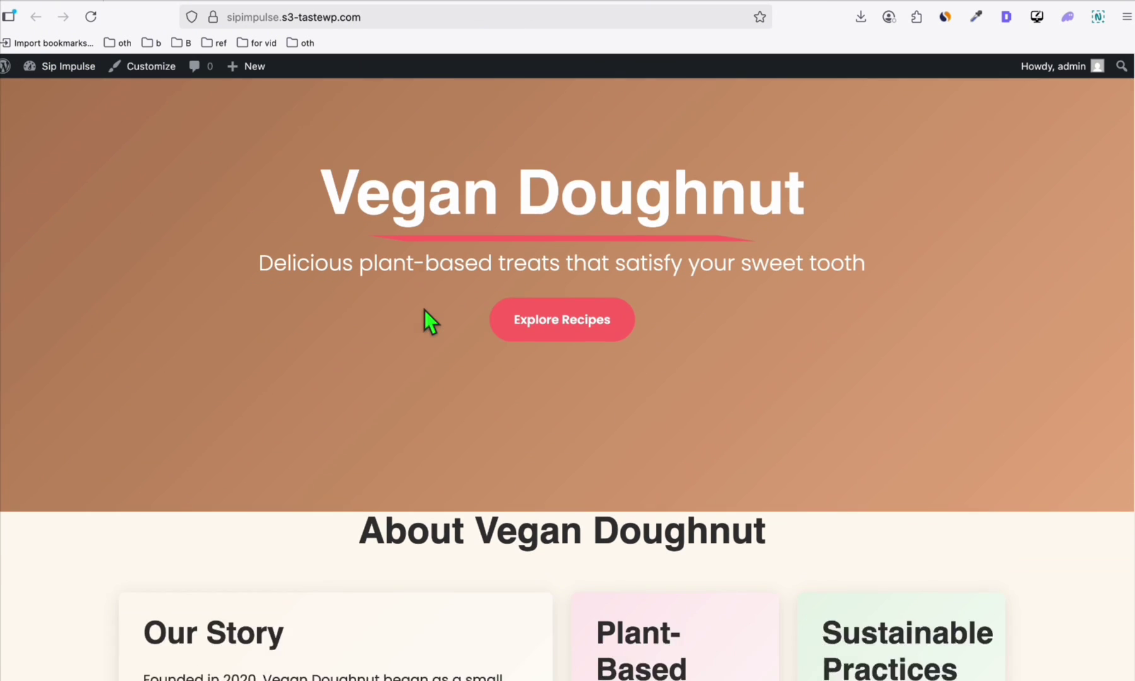
scroll(425, 309, "down", 3)
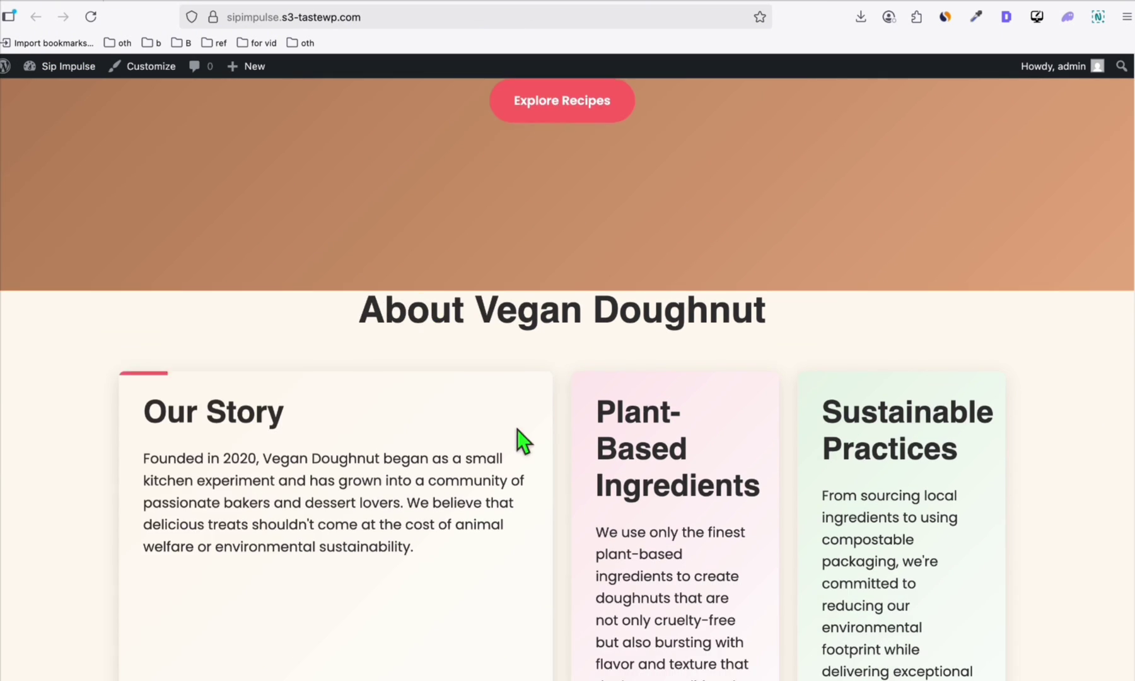
scroll(253, 337, "down", 7)
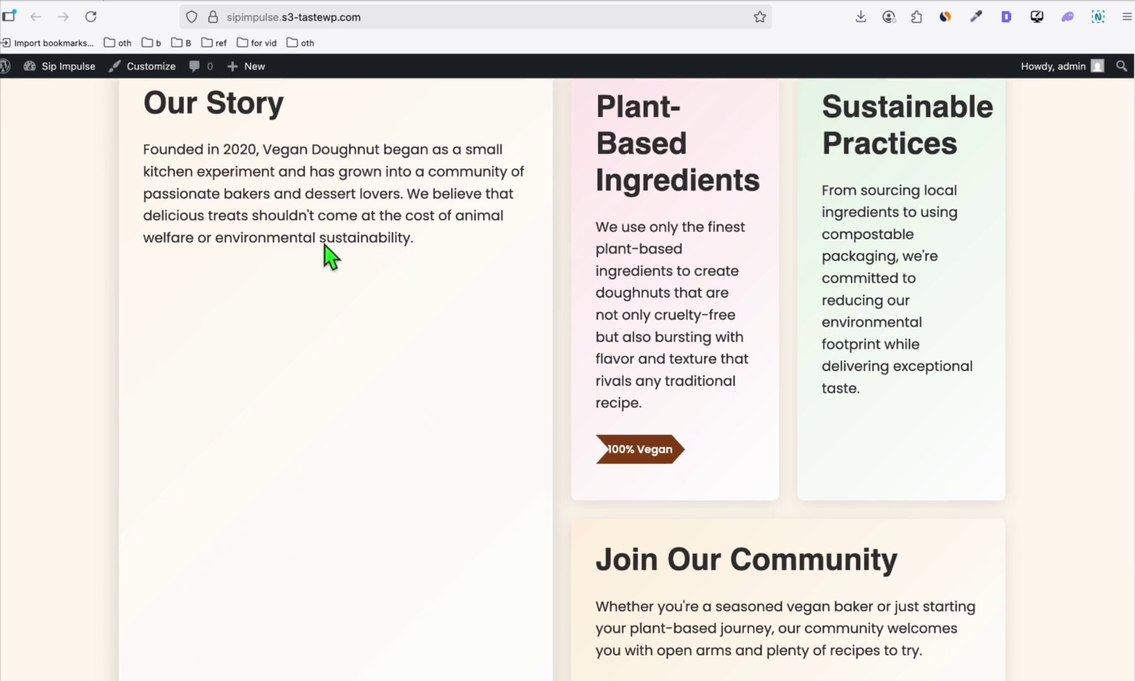
scroll(674, 309, "down", 4)
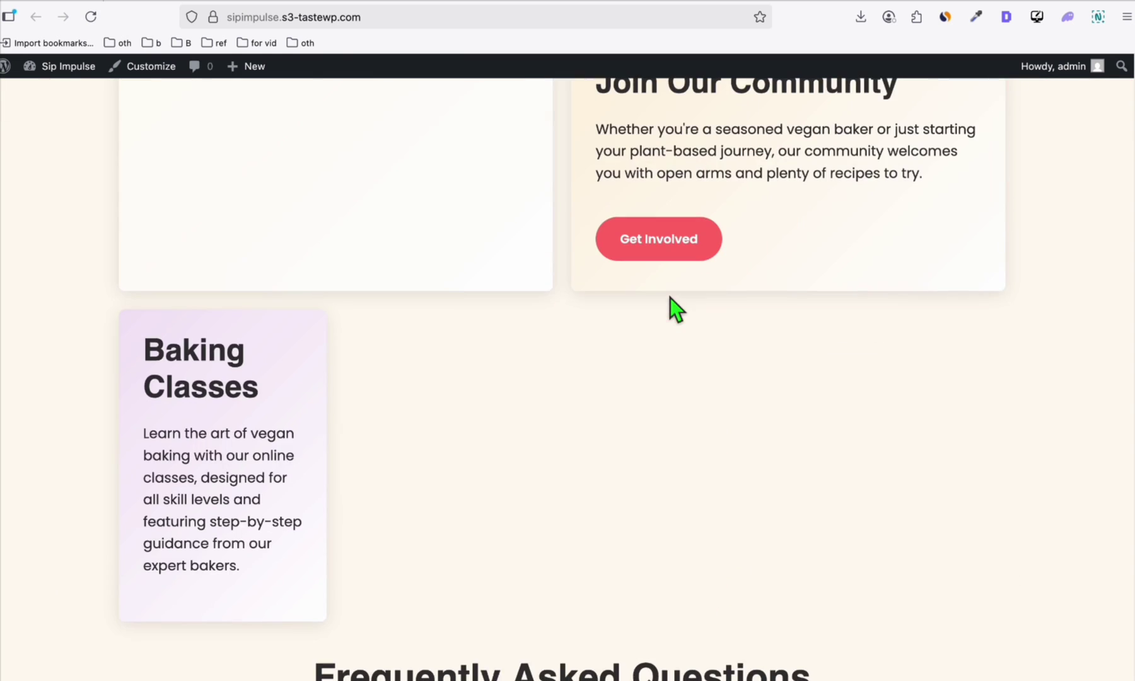
scroll(226, 423, "down", 2)
scroll(222, 421, "down", 4)
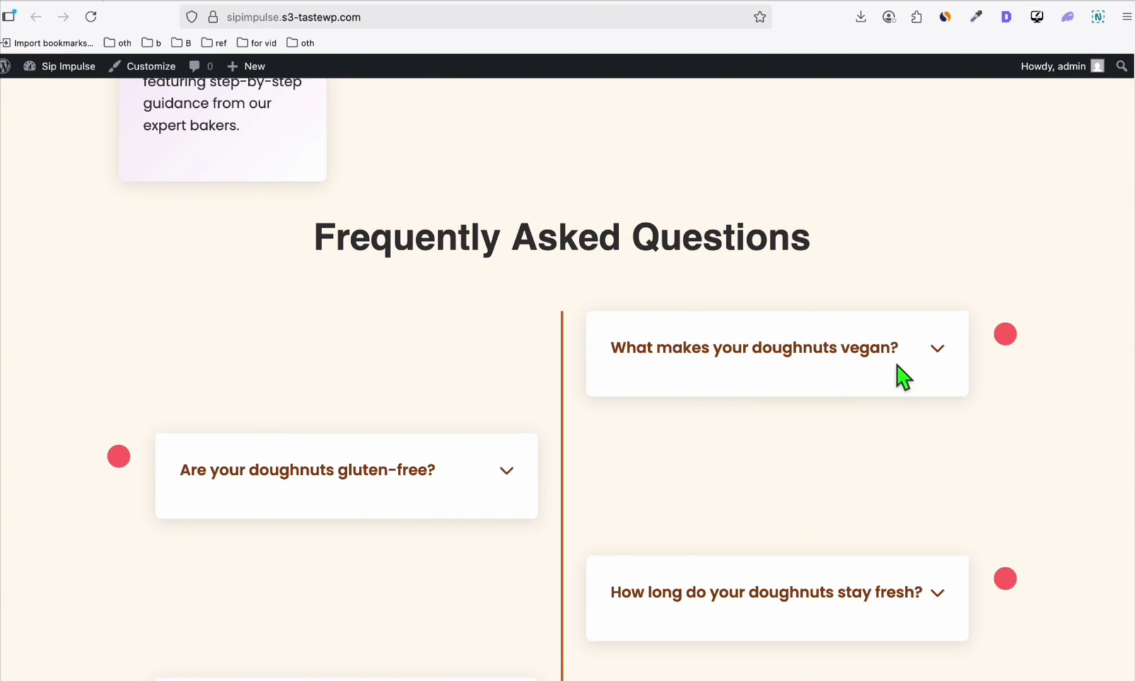
left_click(938, 350)
scroll(530, 438, "down", 3)
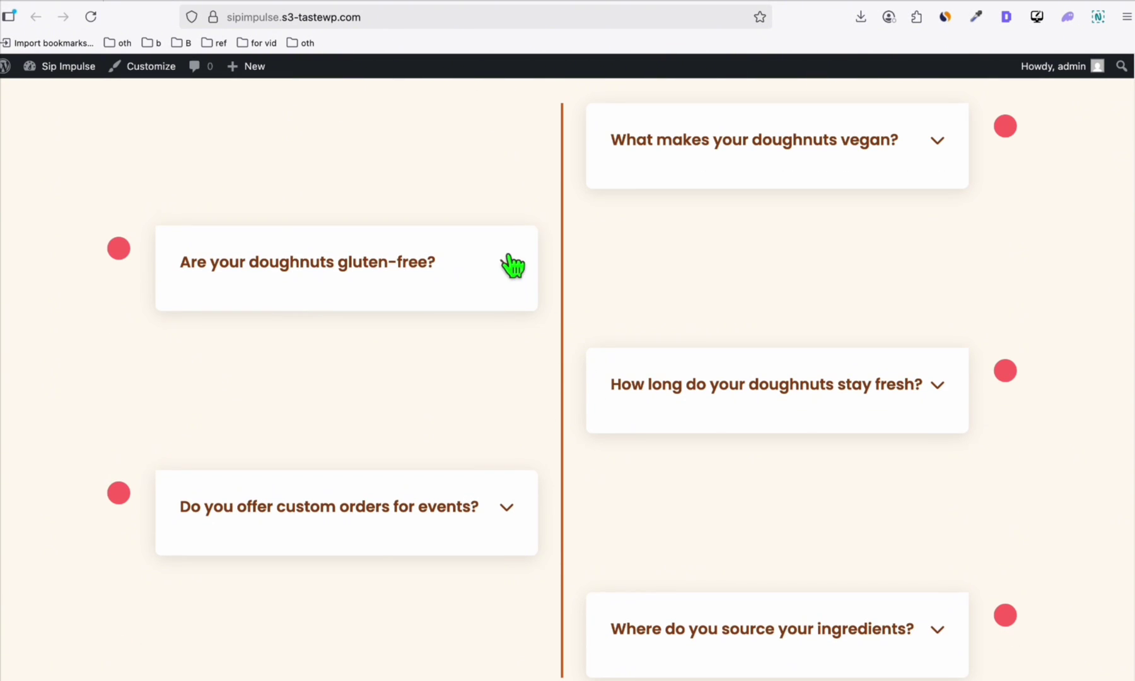
scroll(885, 223, "down", 3)
scroll(509, 385, "up", 5)
scroll(662, 328, "down", 5)
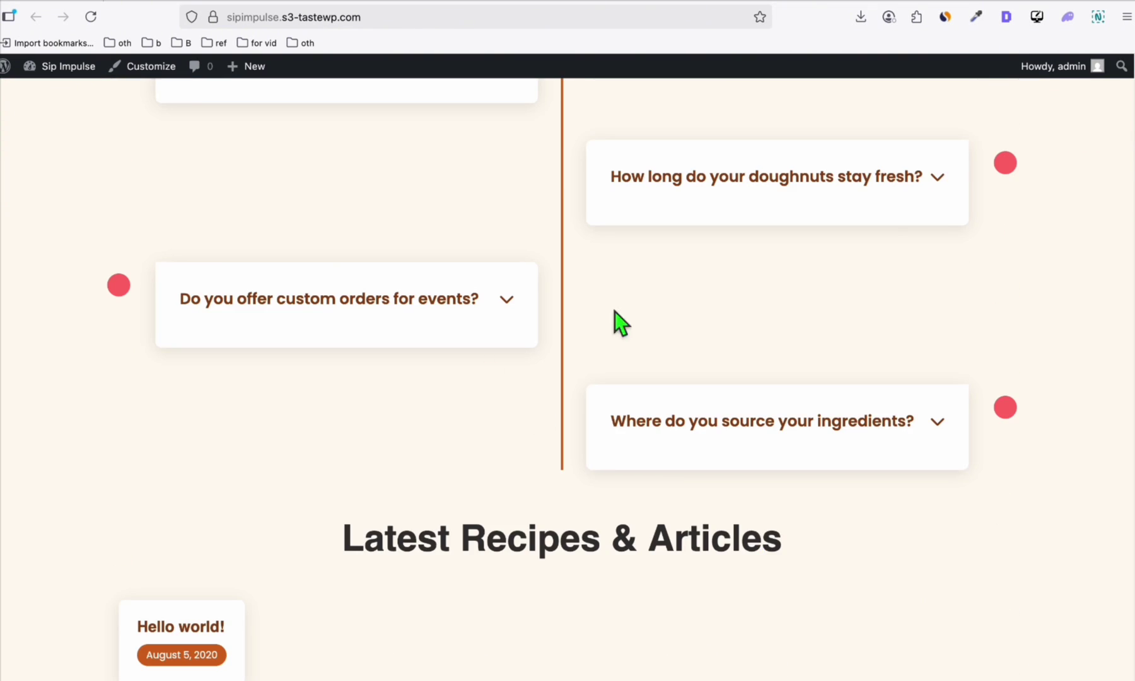
scroll(933, 248, "up", 4)
scroll(935, 253, "down", 2)
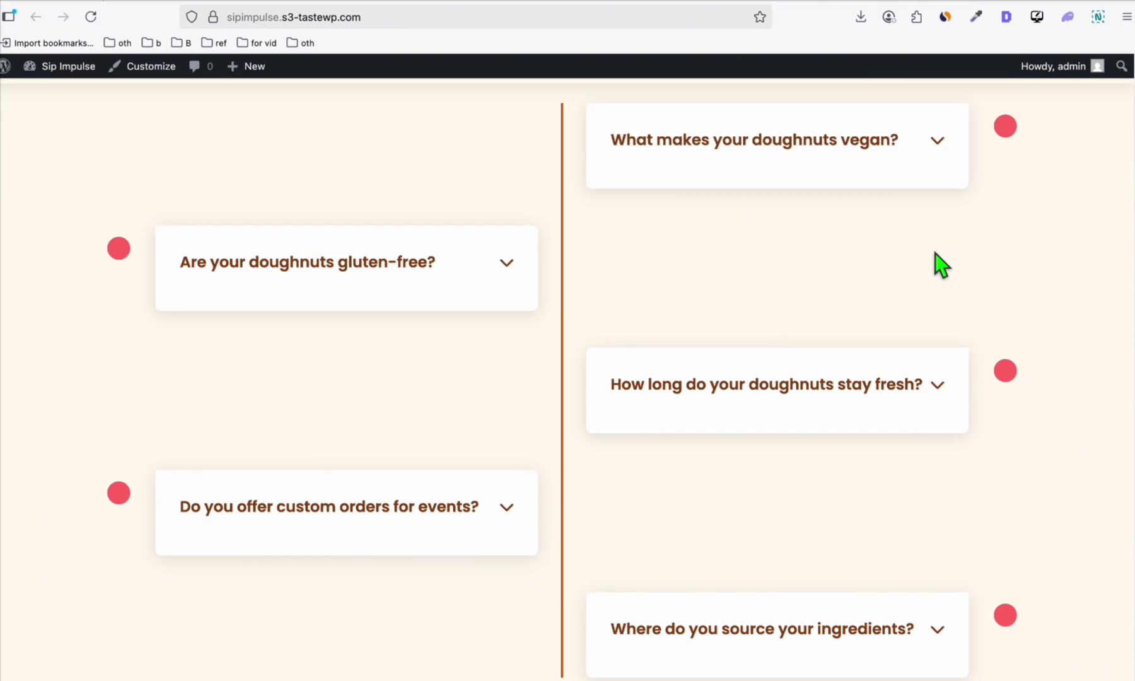
scroll(936, 254, "down", 3)
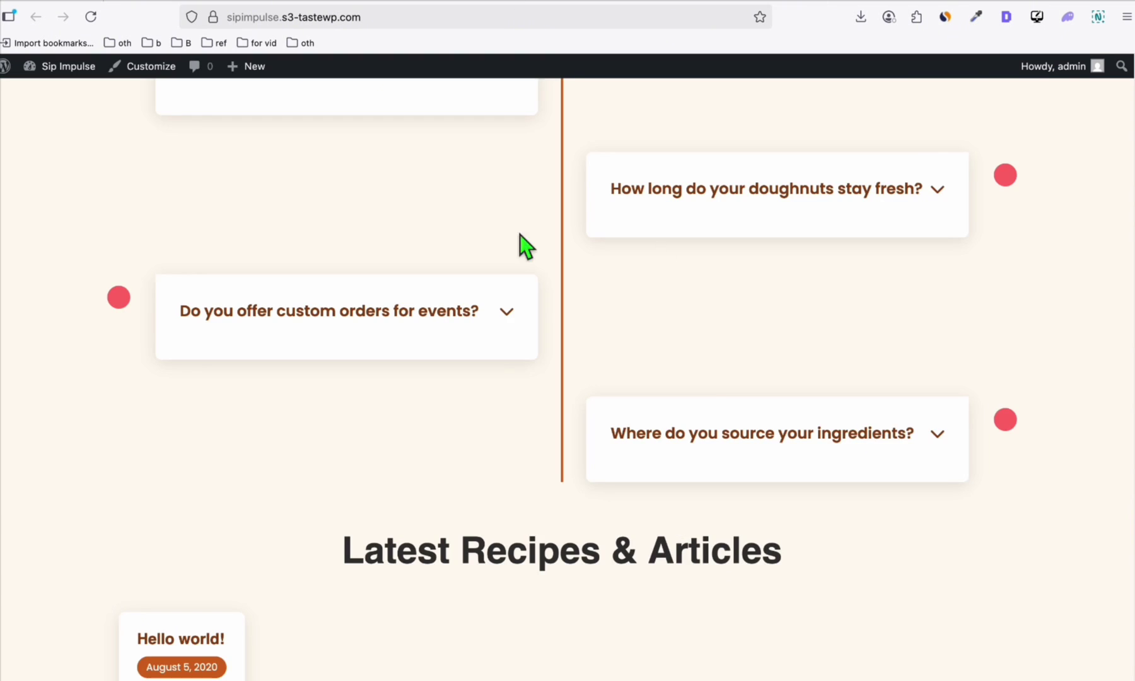
scroll(495, 187, "down", 2)
scroll(495, 188, "down", 2)
scroll(677, 385, "down", 2)
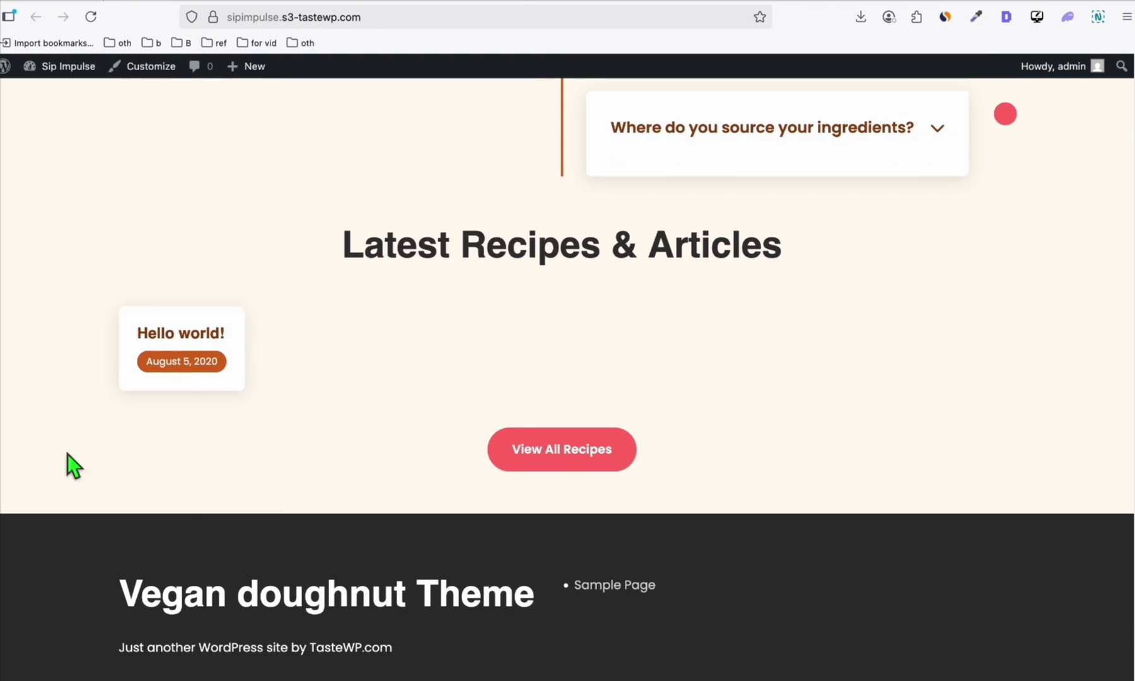
left_click_drag(364, 249, 743, 269)
left_click(743, 269)
scroll(665, 352, "down", 3)
scroll(687, 368, "up", 5)
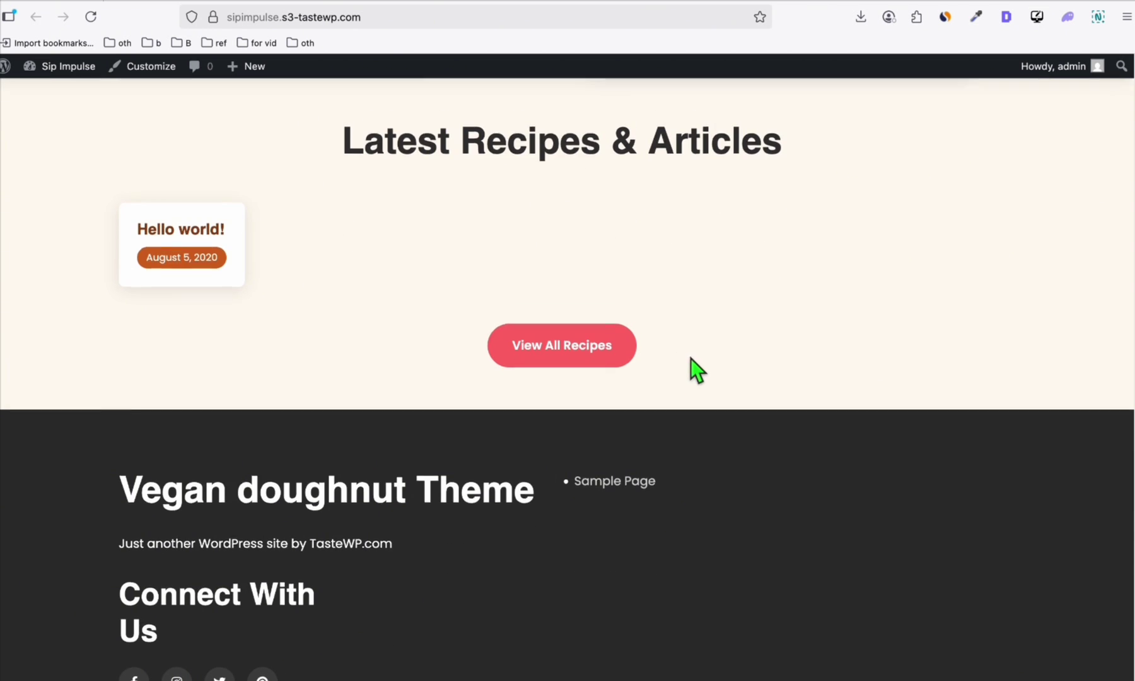
scroll(722, 361, "up", 4)
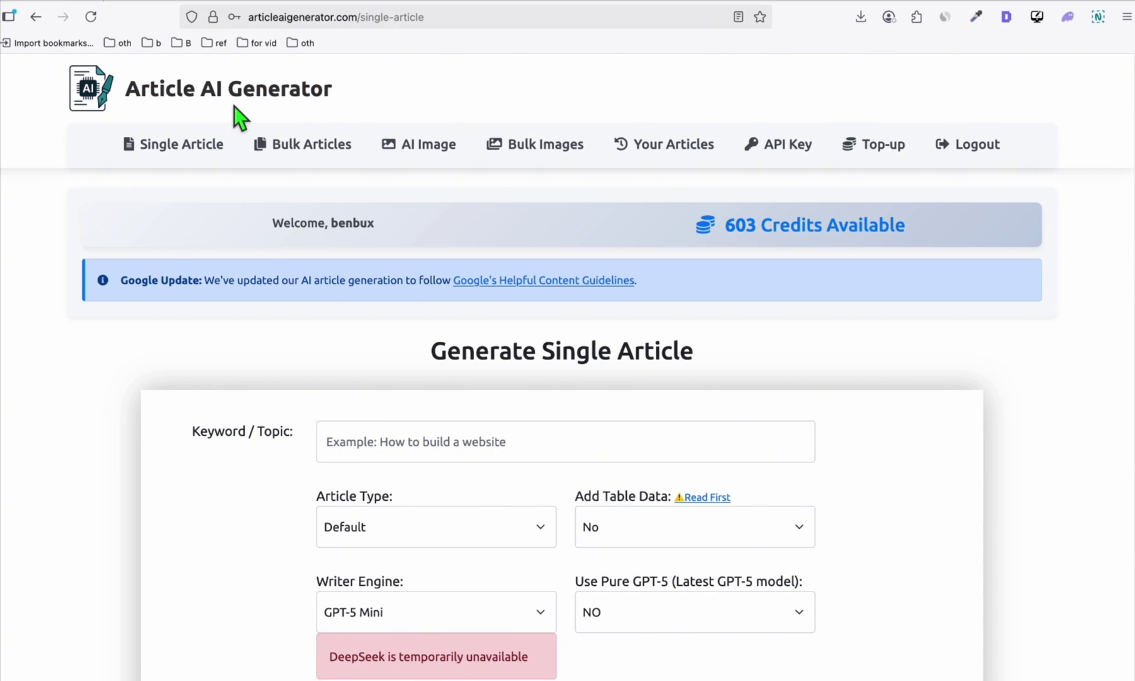
Change Auto Post from NO to YES on the Single Article form.
scroll(365, 160, "down", 5)
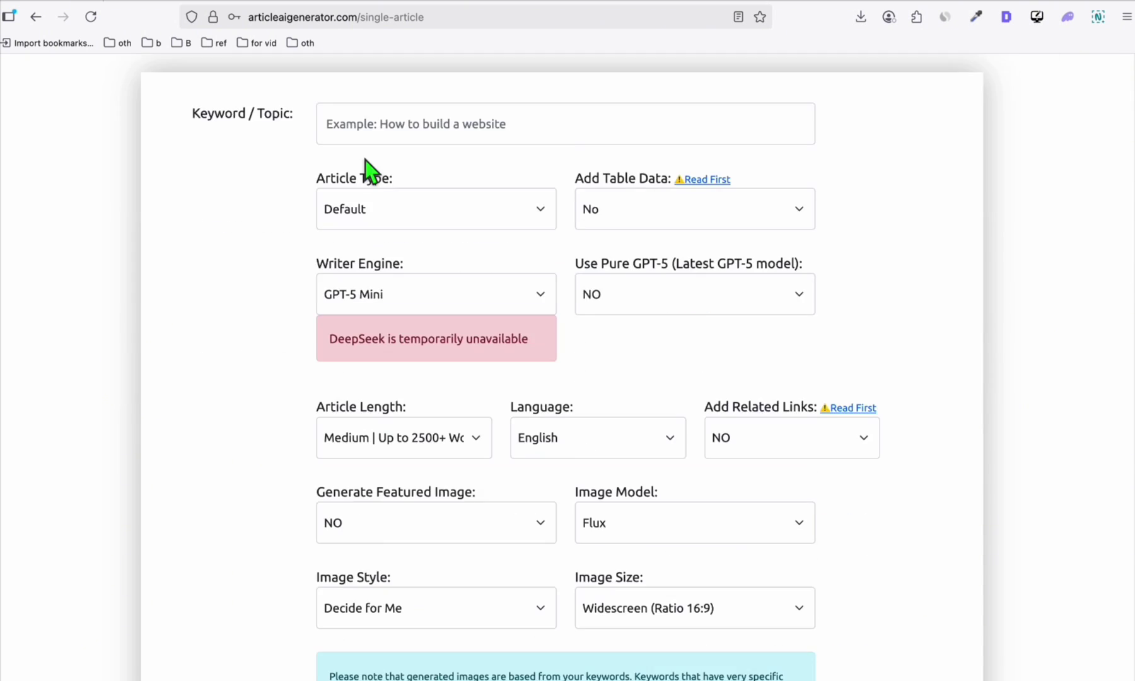
scroll(369, 170, "down", 14)
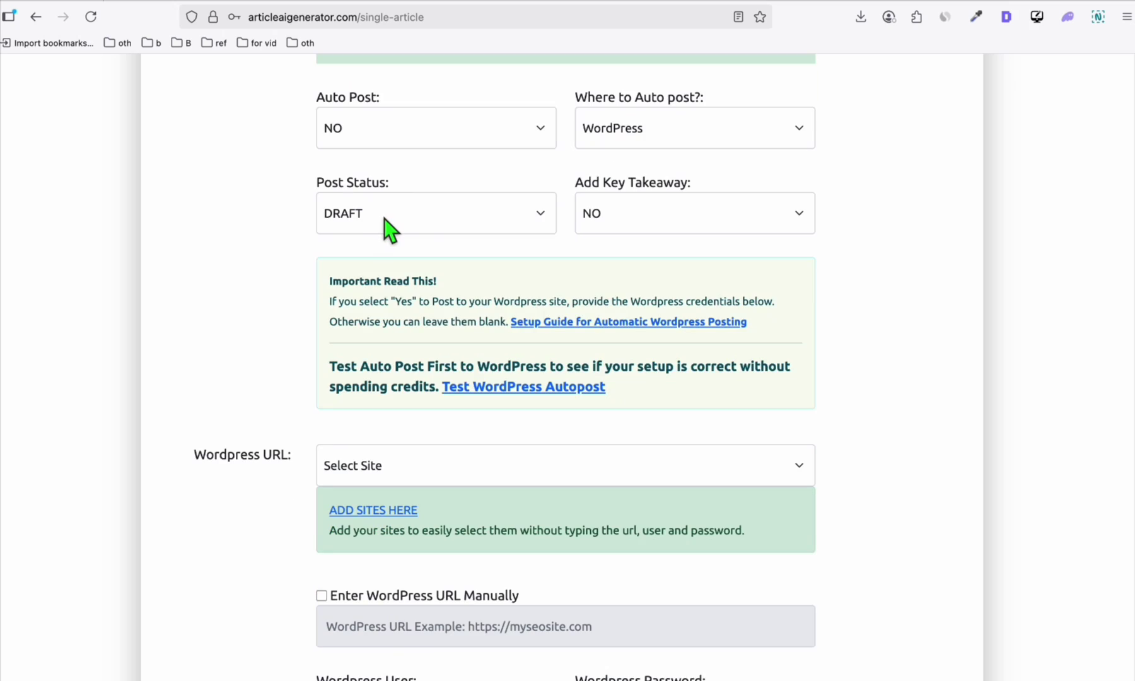
left_click(356, 140)
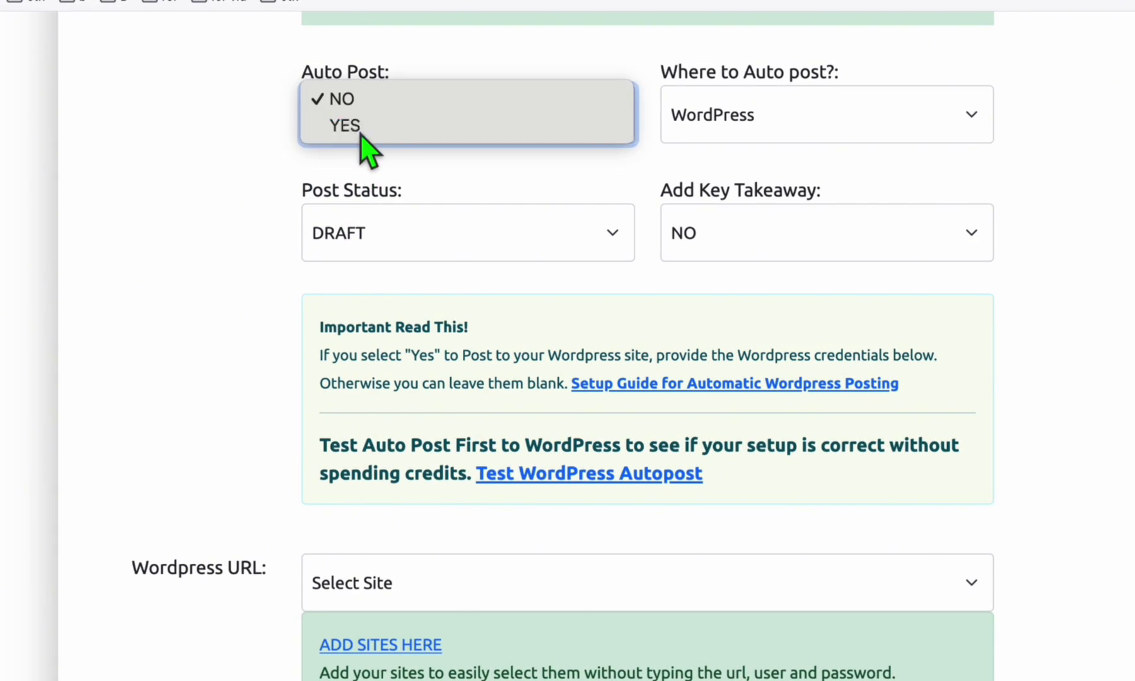
left_click(361, 130)
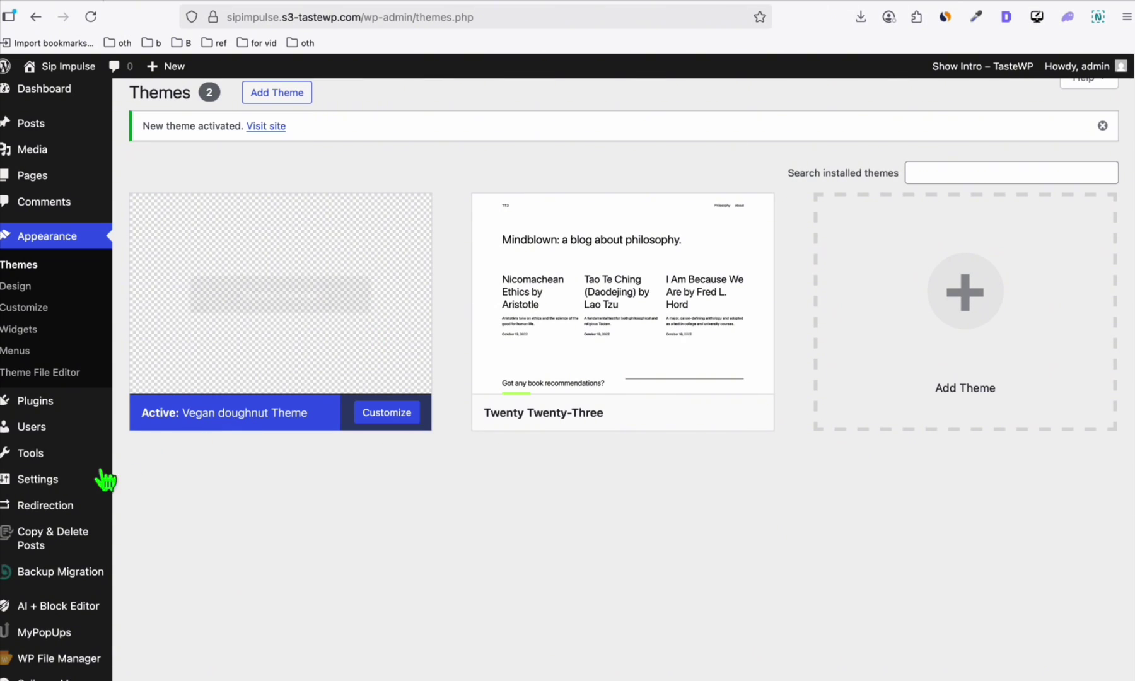
Upload Basic-Auth-master.zip as a plugin, install it and activate JSON Basic Authentication.
left_click(126, 423)
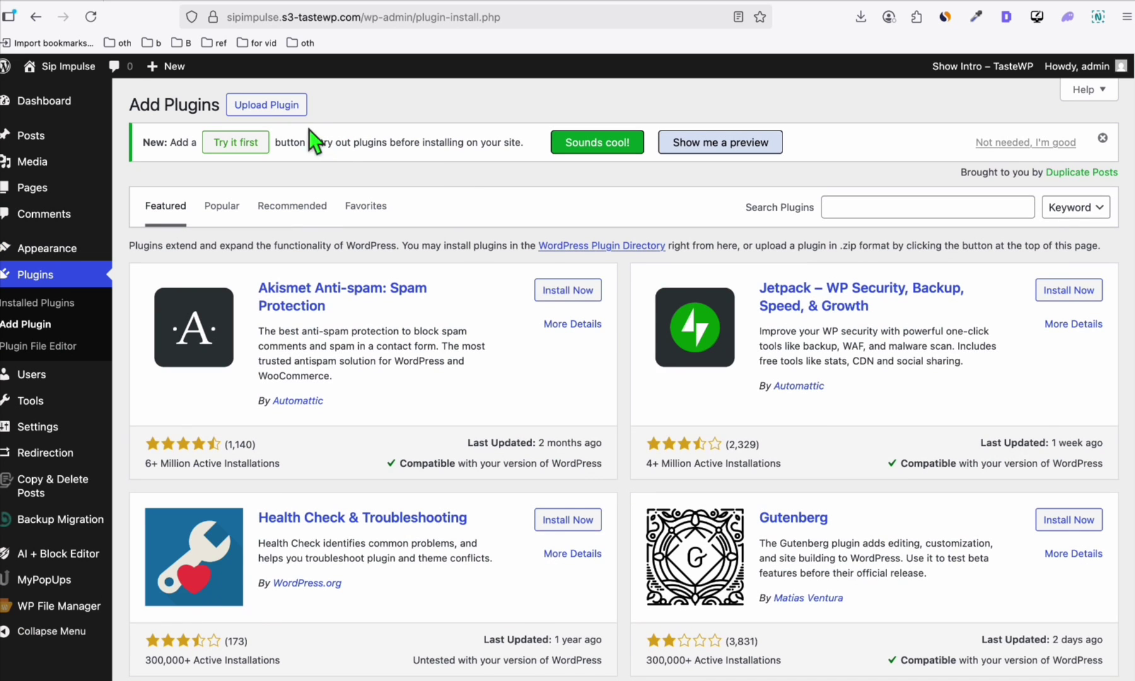
left_click(278, 105)
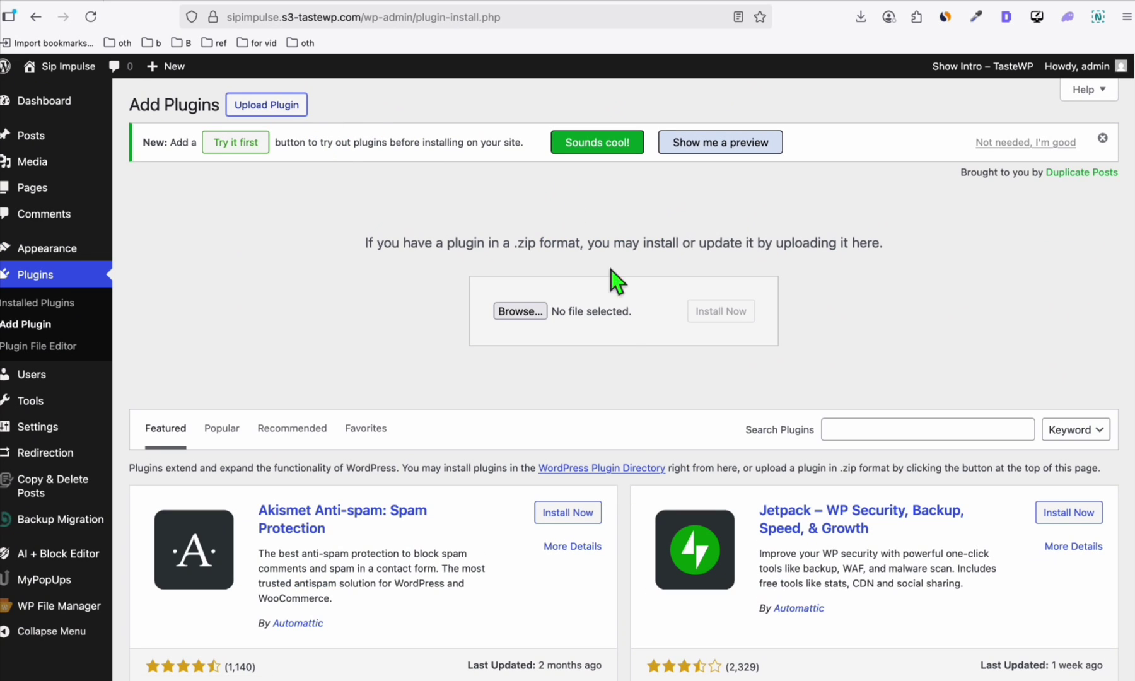
left_click(607, 311)
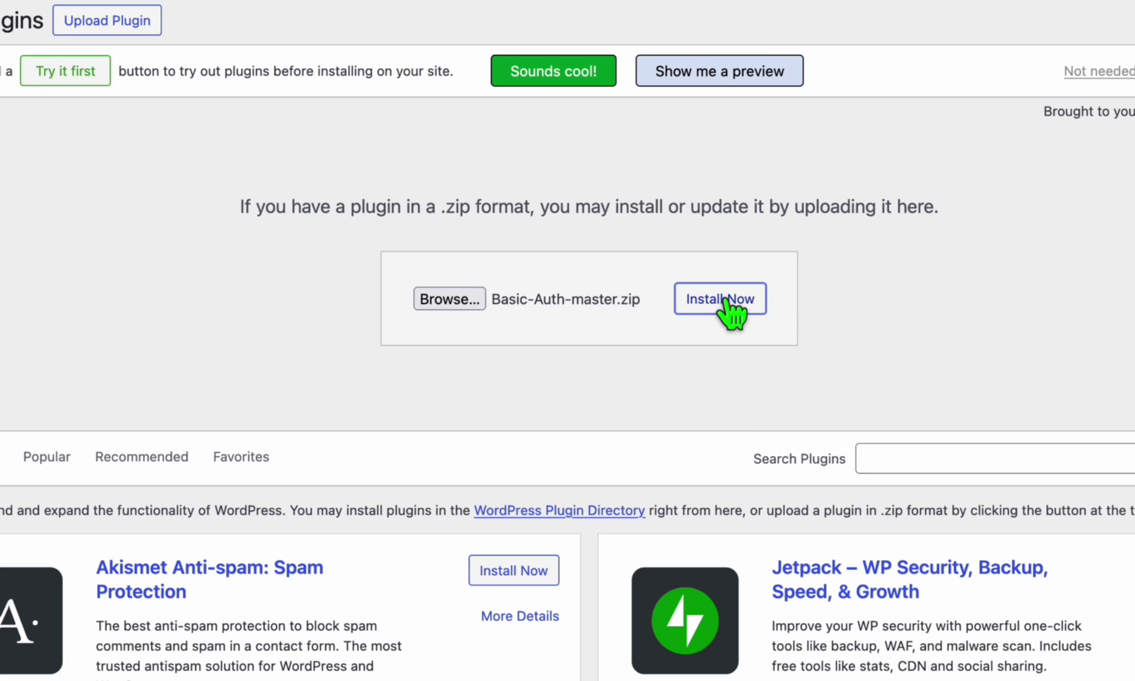
left_click(720, 299)
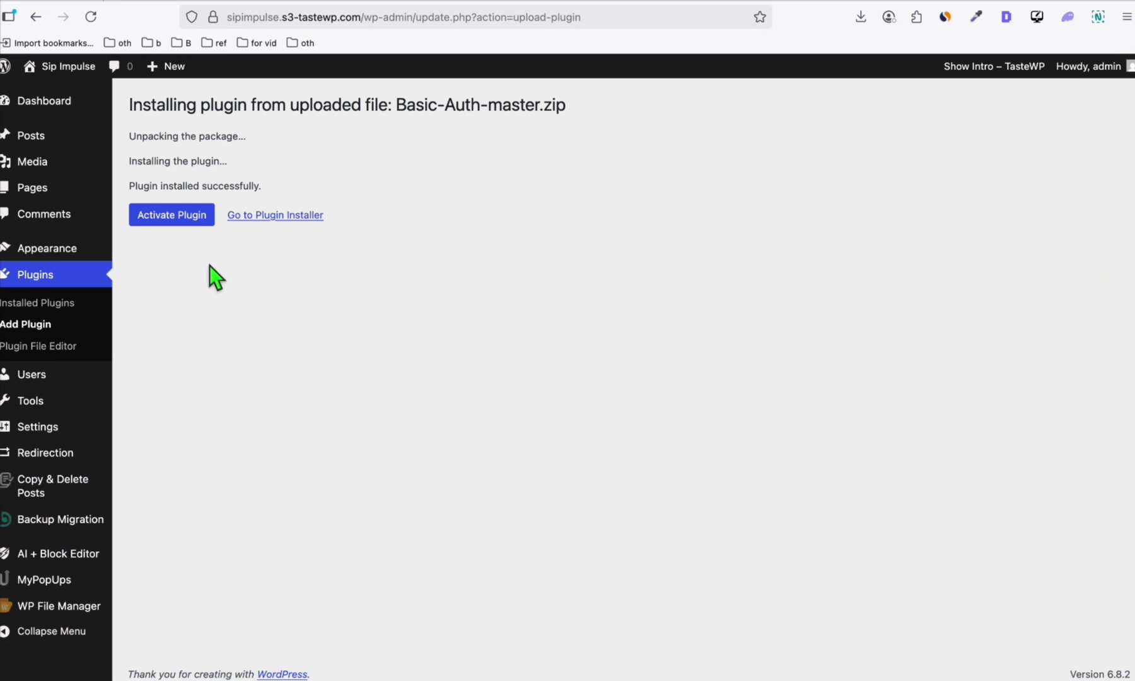
left_click(172, 214)
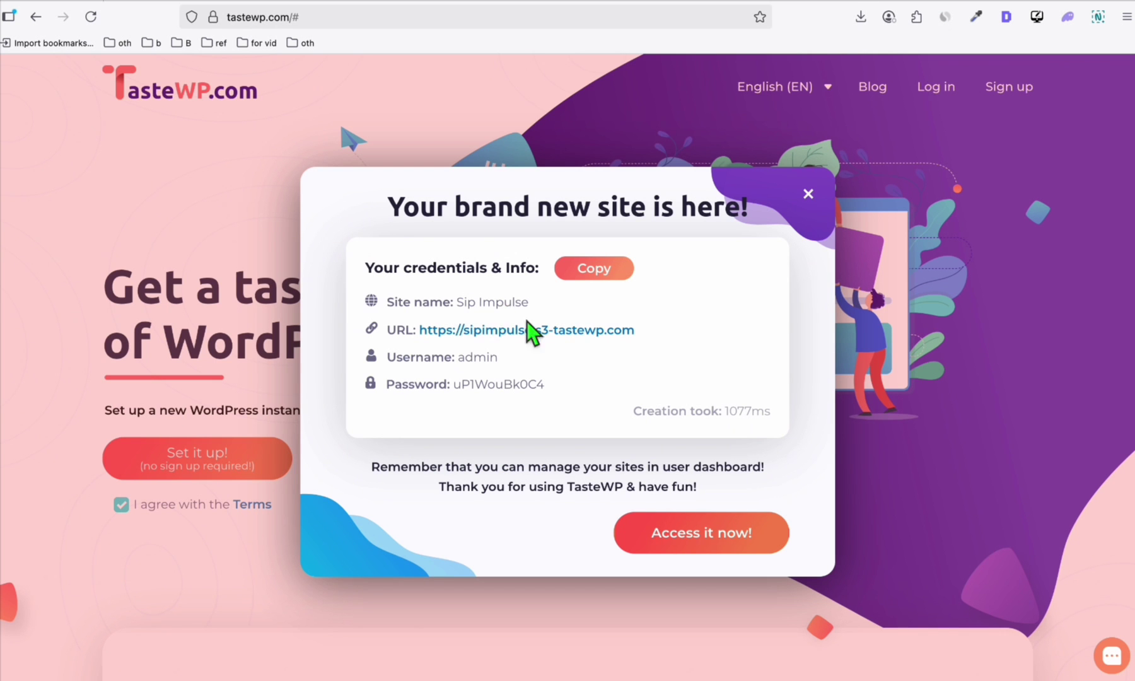
left_click_drag(637, 341, 421, 343)
key("ctrl+c")
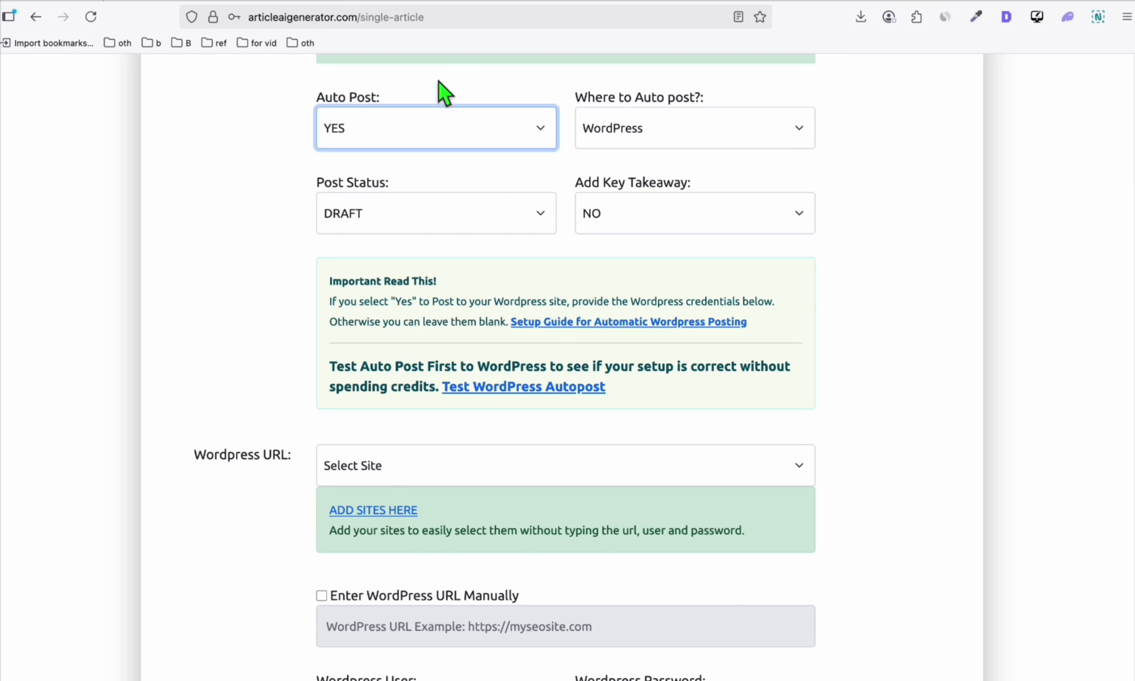
scroll(415, 247, "down", 3)
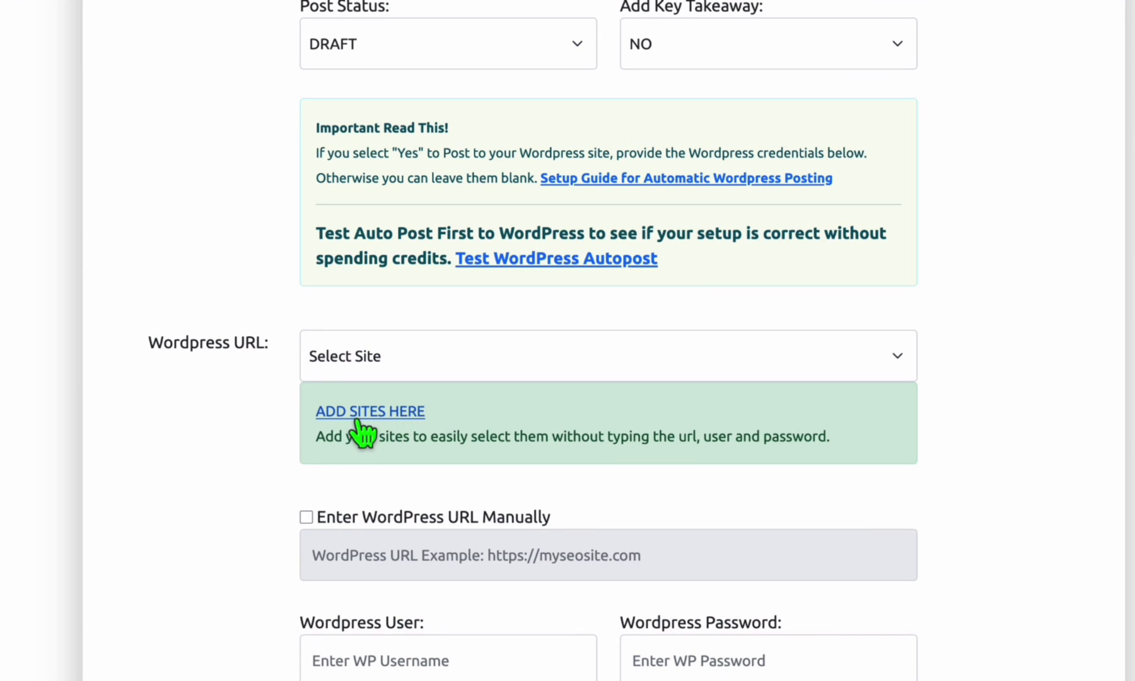
Paste the site URL into a new WordPress site entry, then open the Bulk Articles keywords box.
left_click(351, 413)
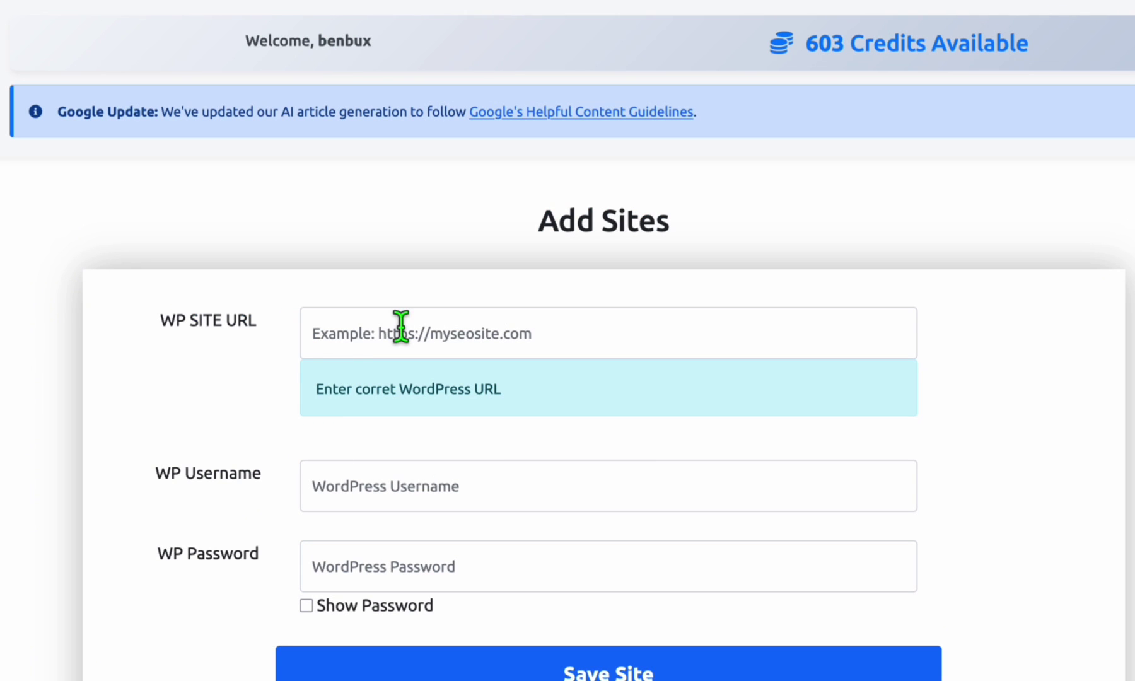
left_click(400, 326)
key("ctrl+v")
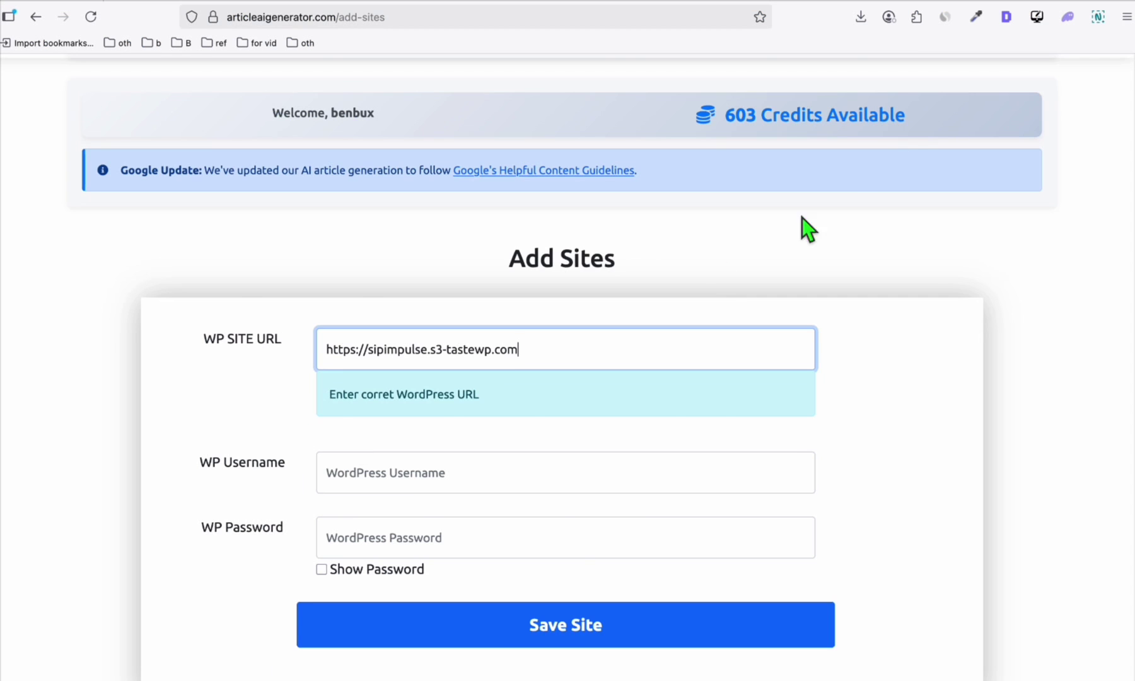
key("ctrl+Tab")
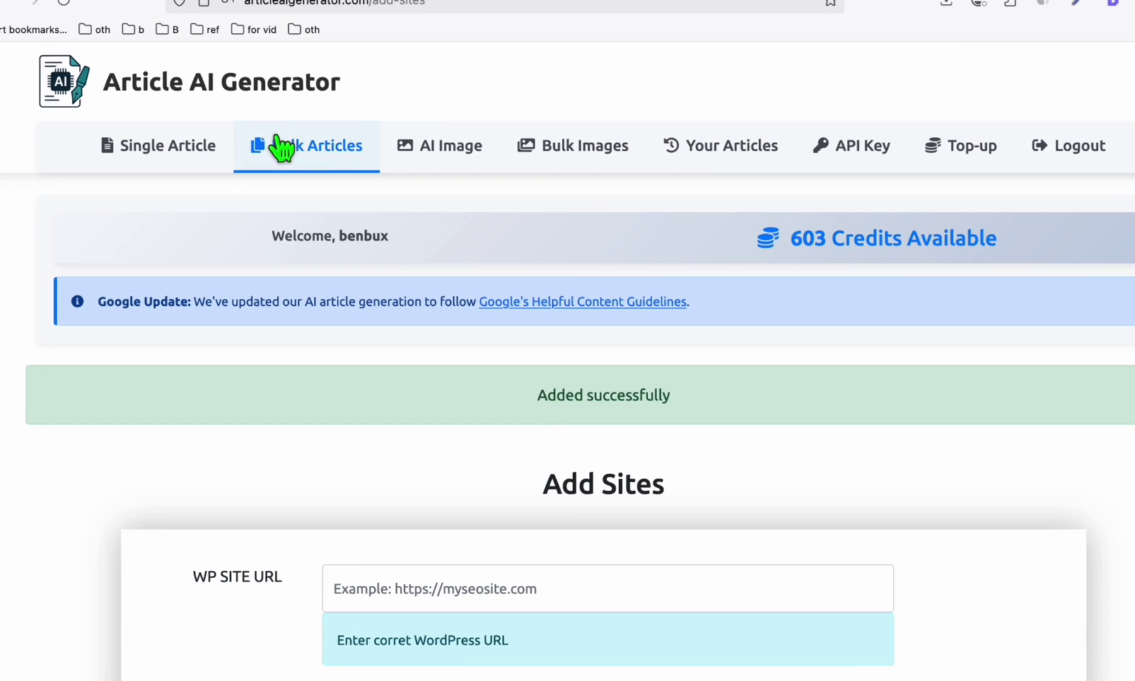
left_click(338, 158)
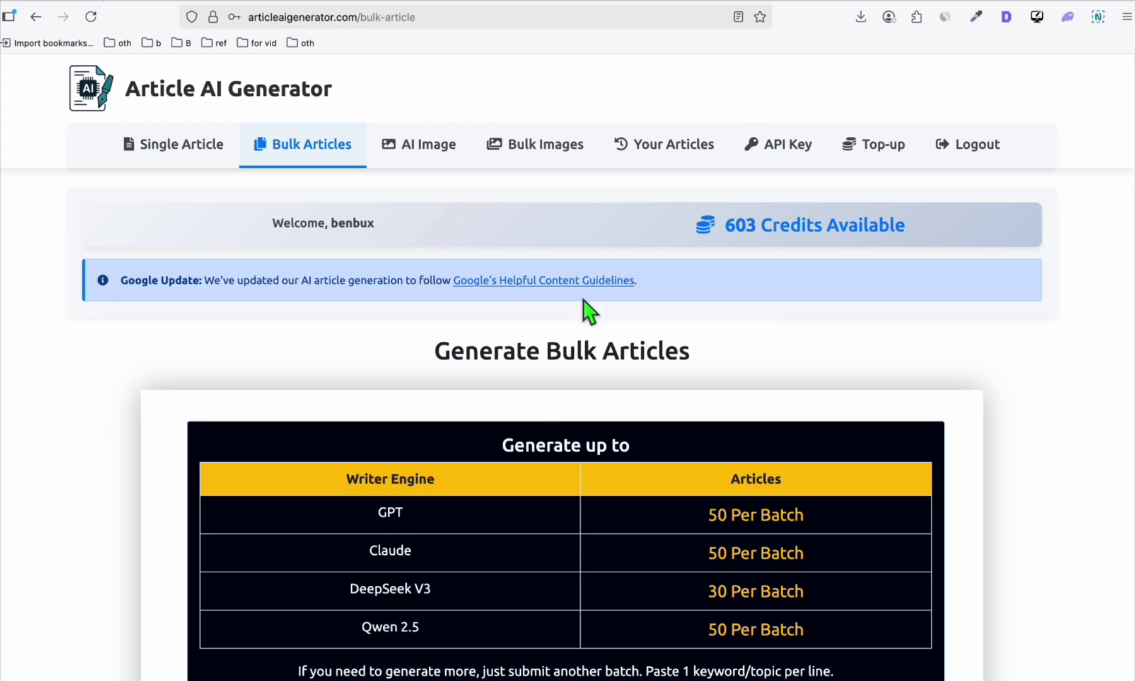
scroll(557, 489, "down", 8)
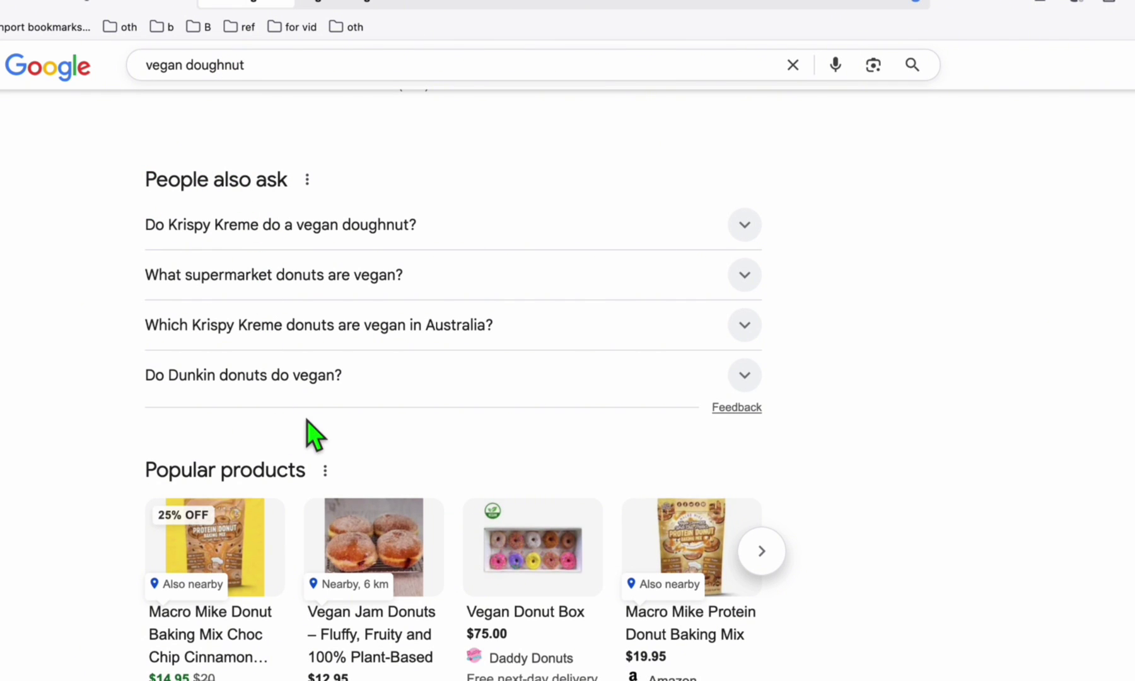
Paste the Google 'People also ask' questions as keywords, deleting the Krispy Kreme line.
left_click_drag(126, 287, 406, 408)
key("ctrl+c")
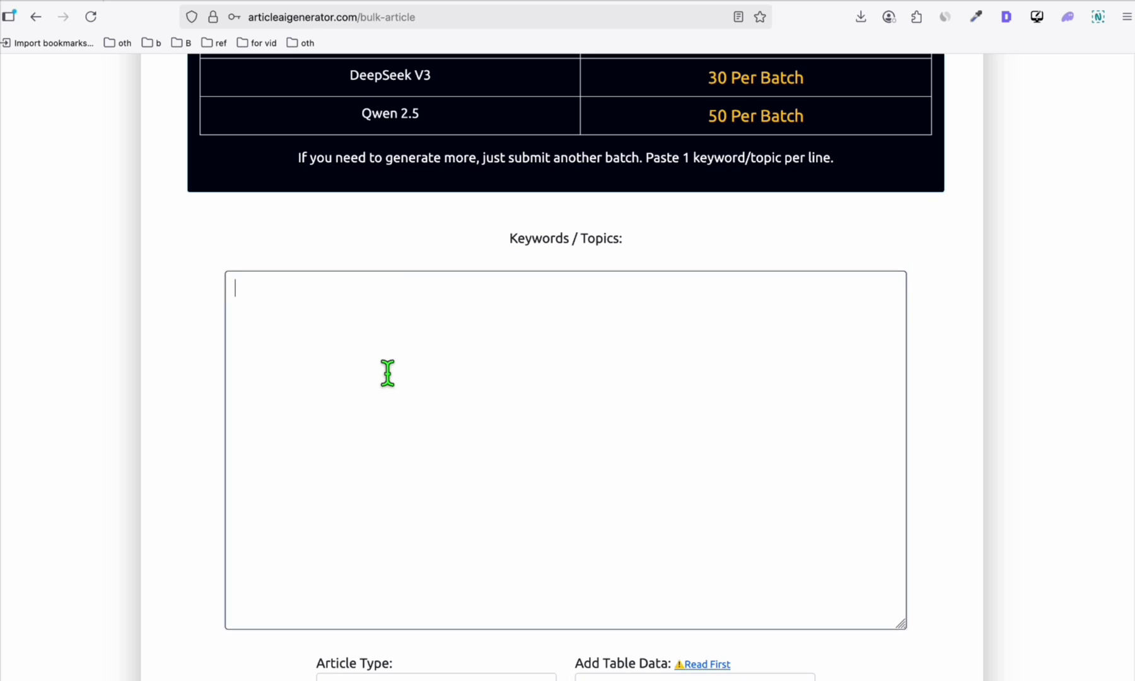
key("ctrl+v")
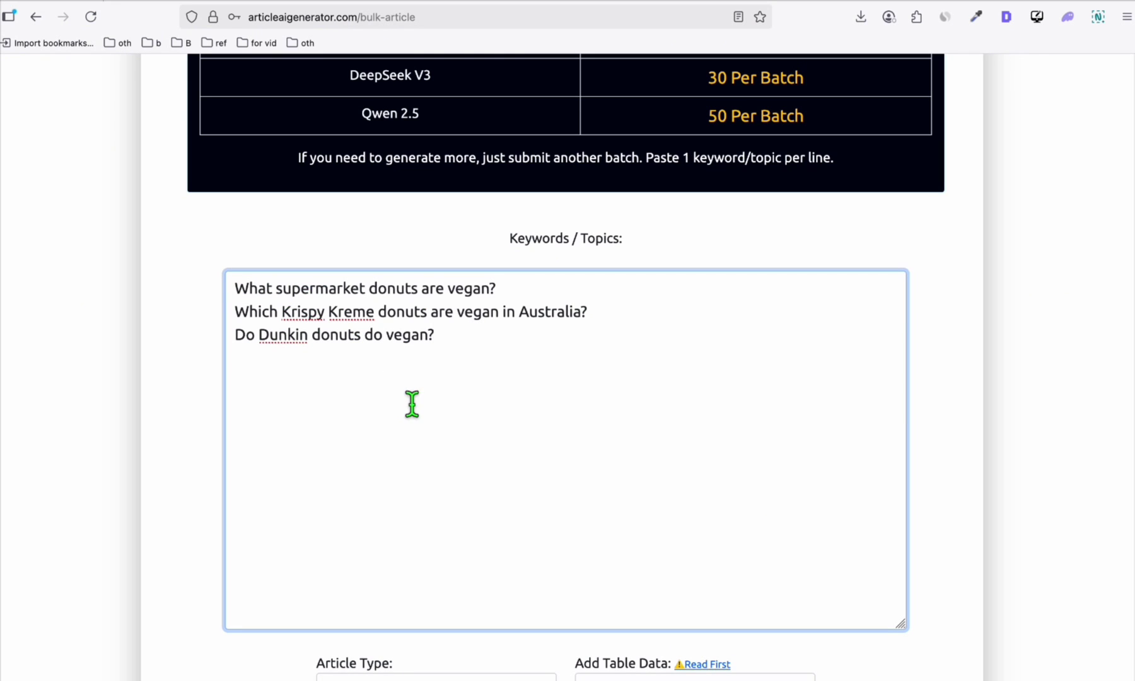
left_click_drag(589, 312, 236, 315)
key("BackSpace")
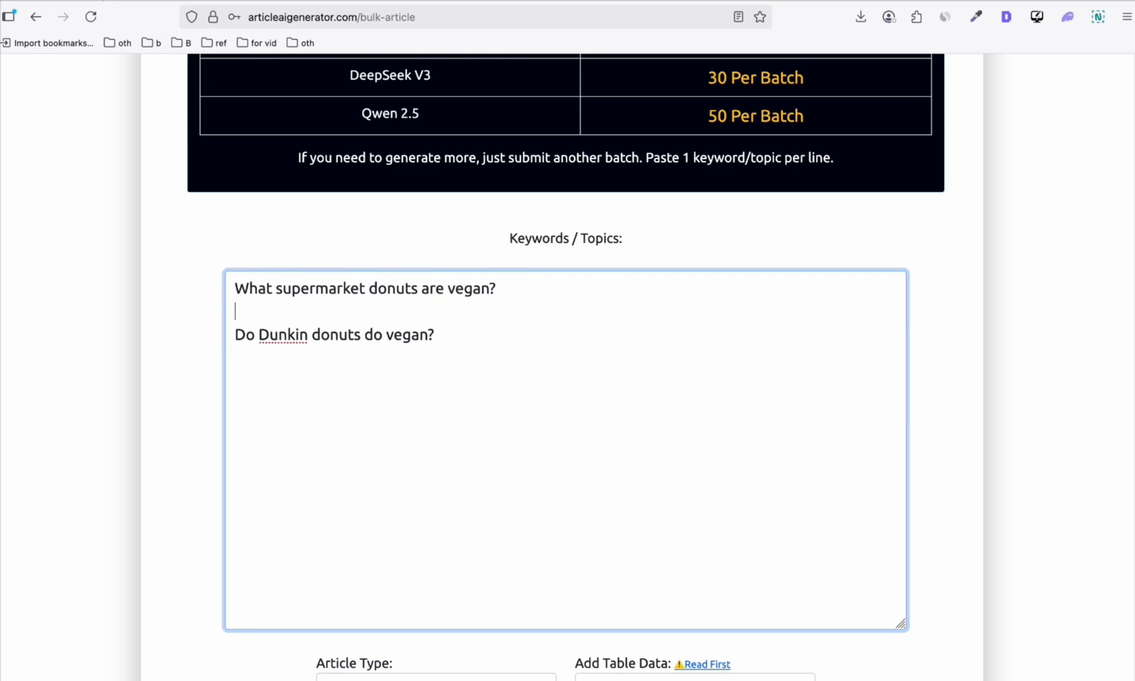
key("BackSpace")
Set Featured Image to YES, Auto Post to YES and Post Status to PUBLISHED.
scroll(510, 274, "down", 5)
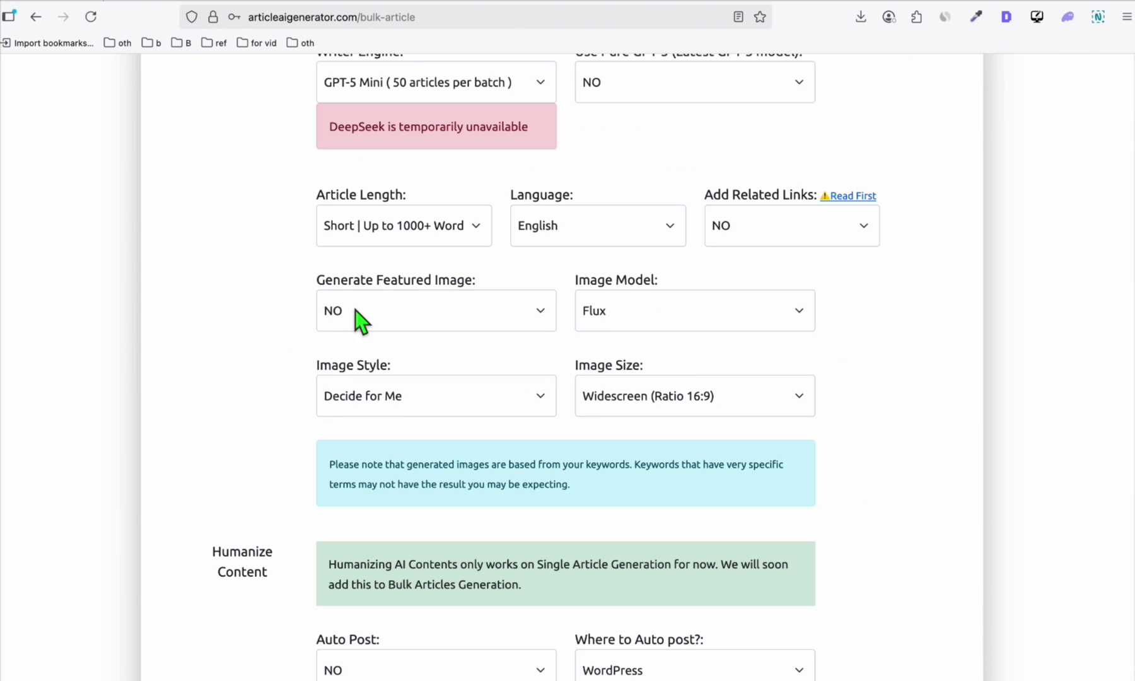
left_click(354, 310)
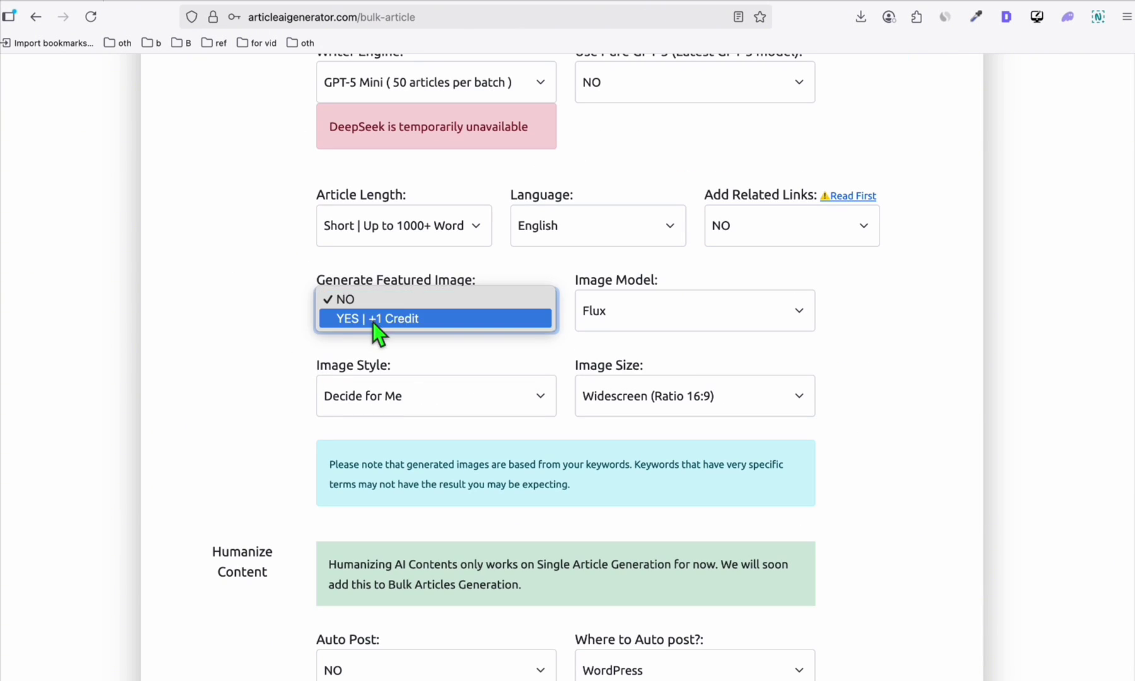
left_click(372, 322)
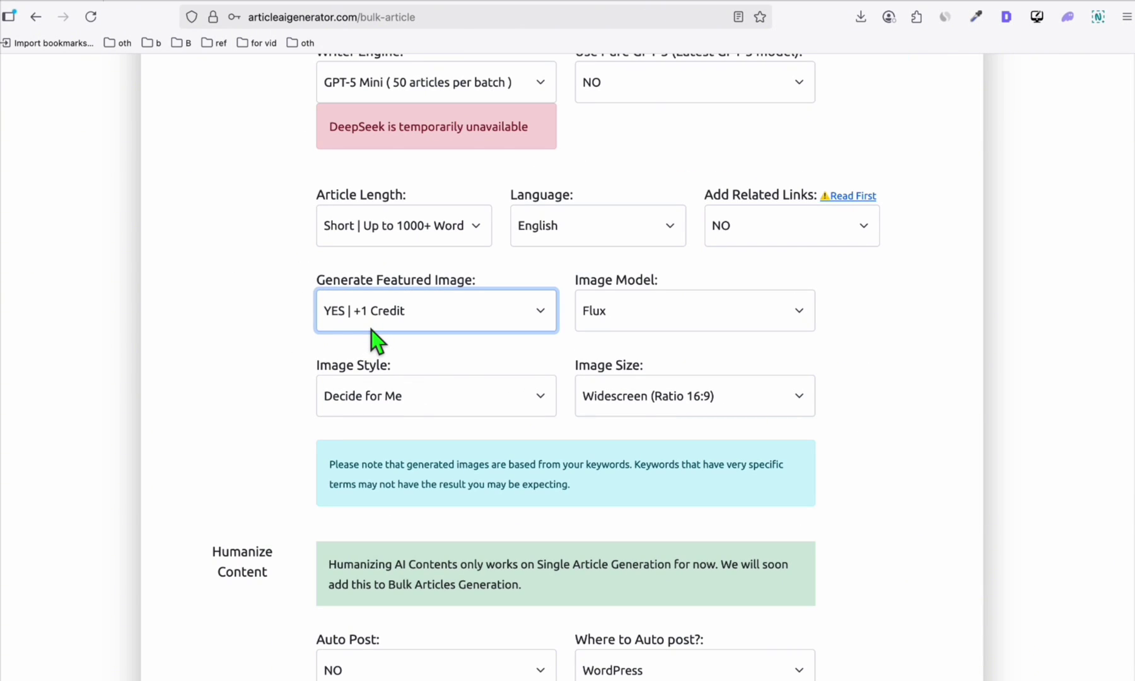
scroll(501, 327, "down", 6)
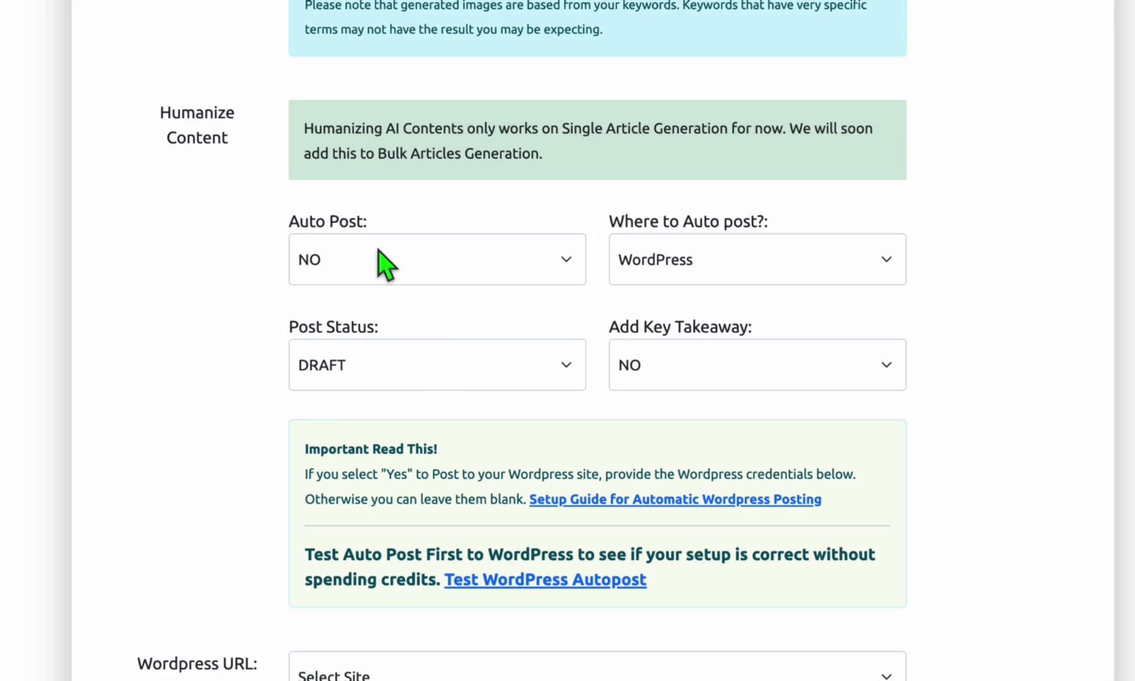
left_click(389, 271)
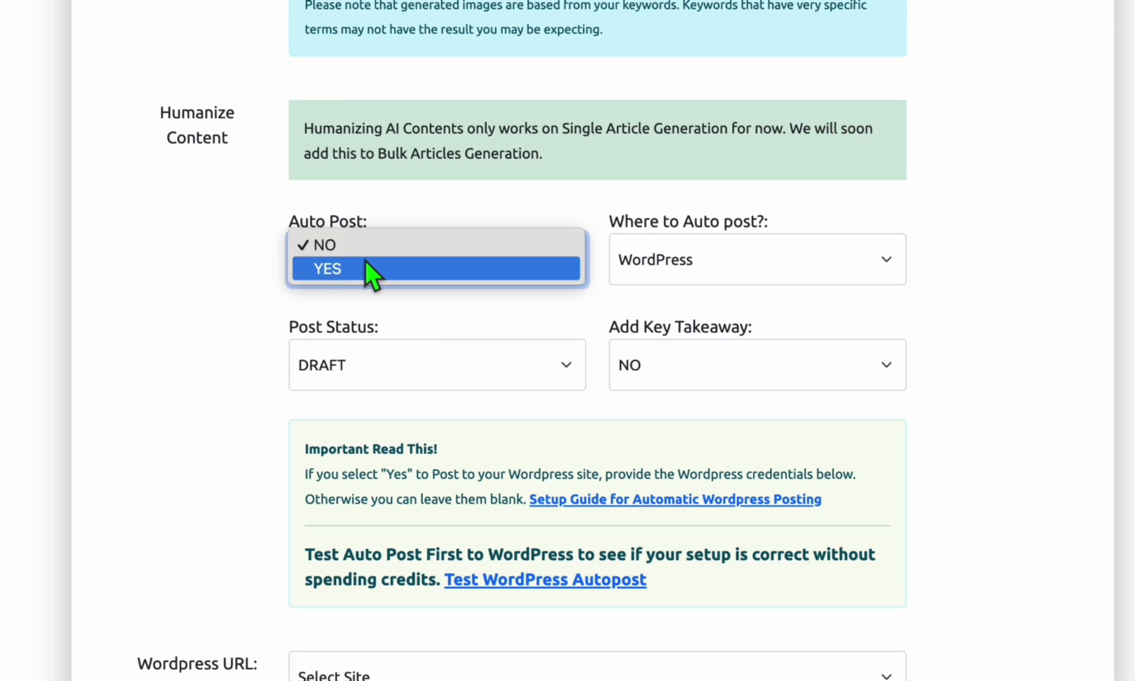
left_click(382, 280)
left_click(383, 353)
left_click(388, 377)
Choose the sipimpulse site as posting target and start generating the bulk articles.
scroll(257, 300, "down", 2)
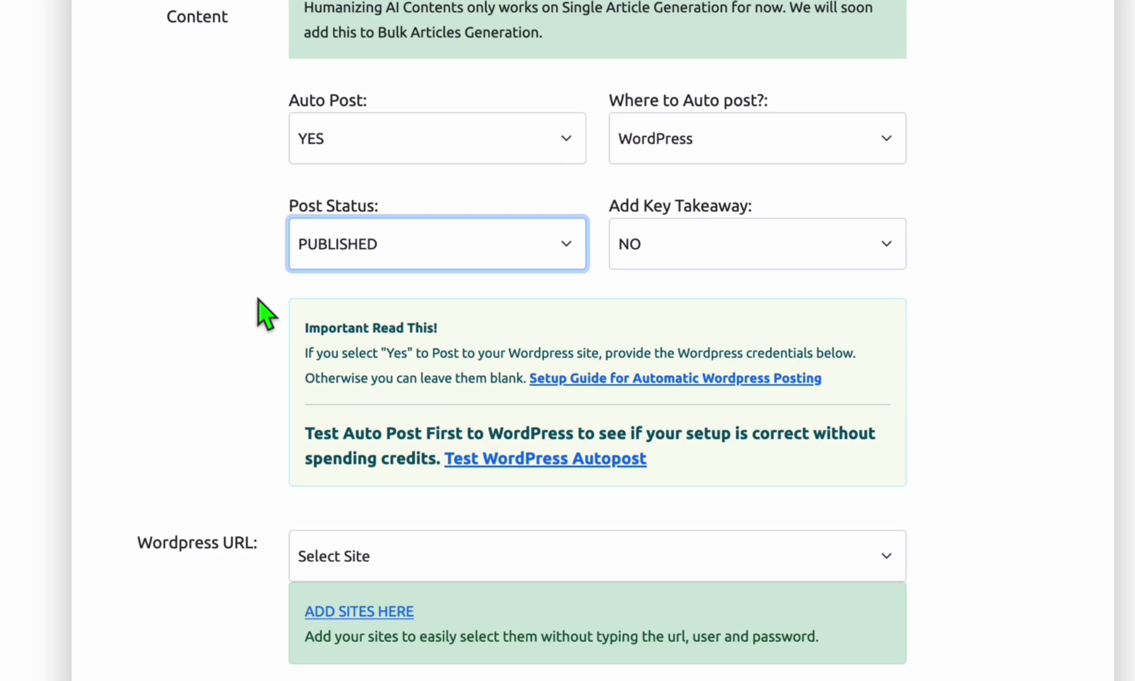
scroll(257, 300, "down", 4)
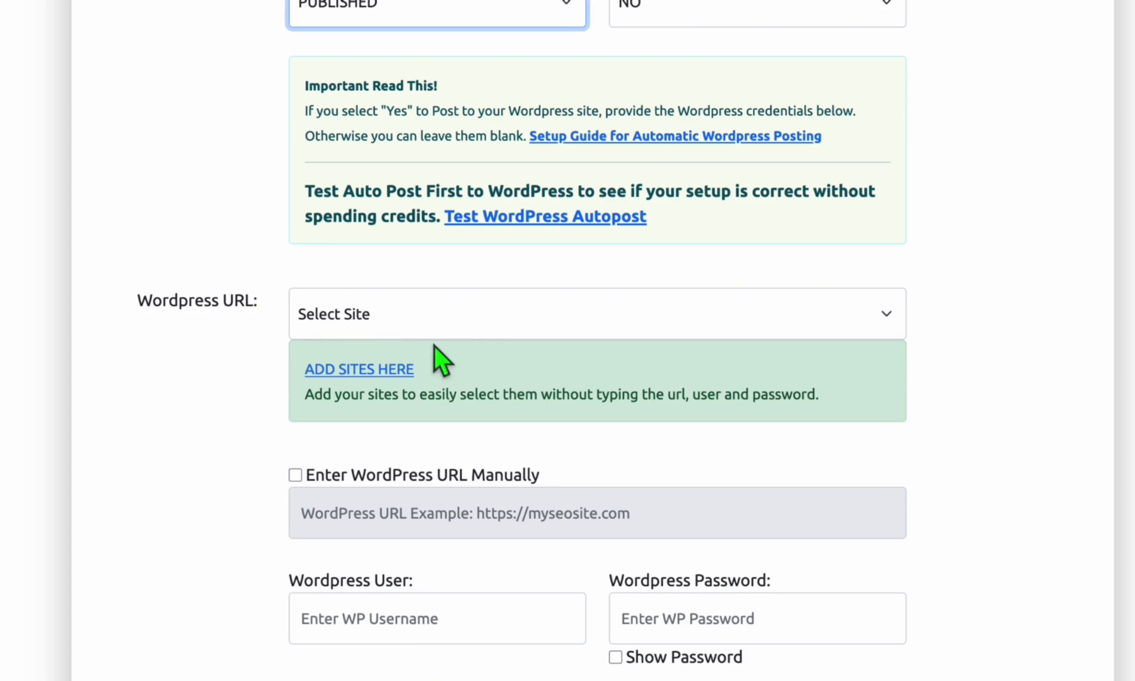
left_click(485, 306)
left_click(501, 442)
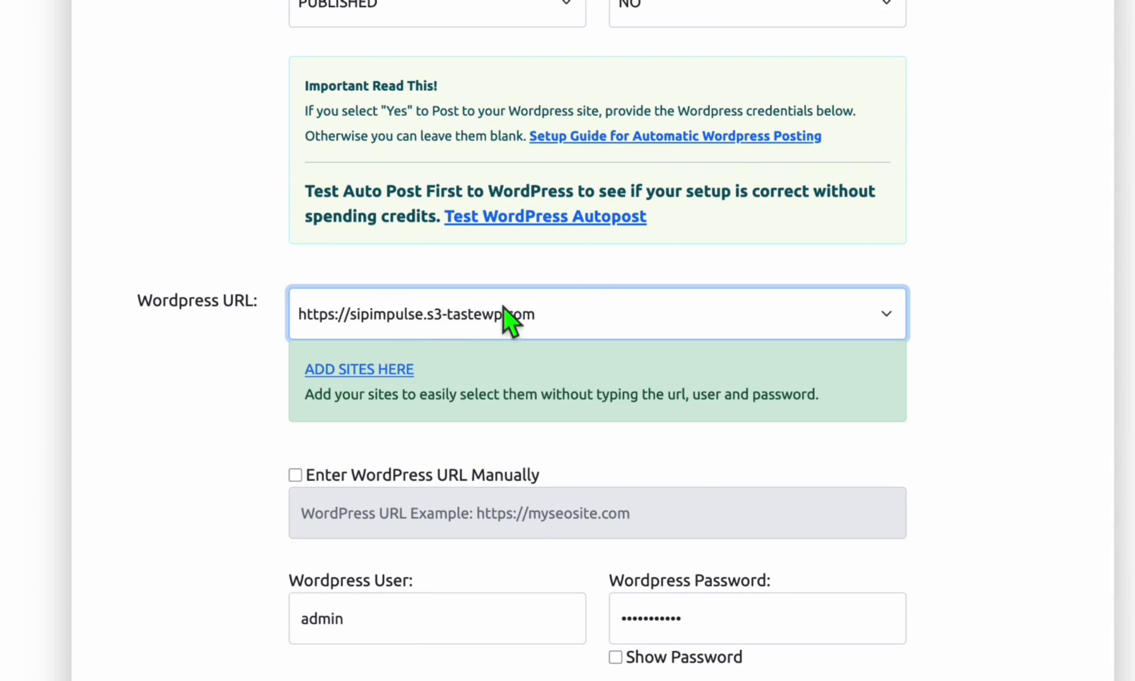
scroll(696, 233, "down", 5)
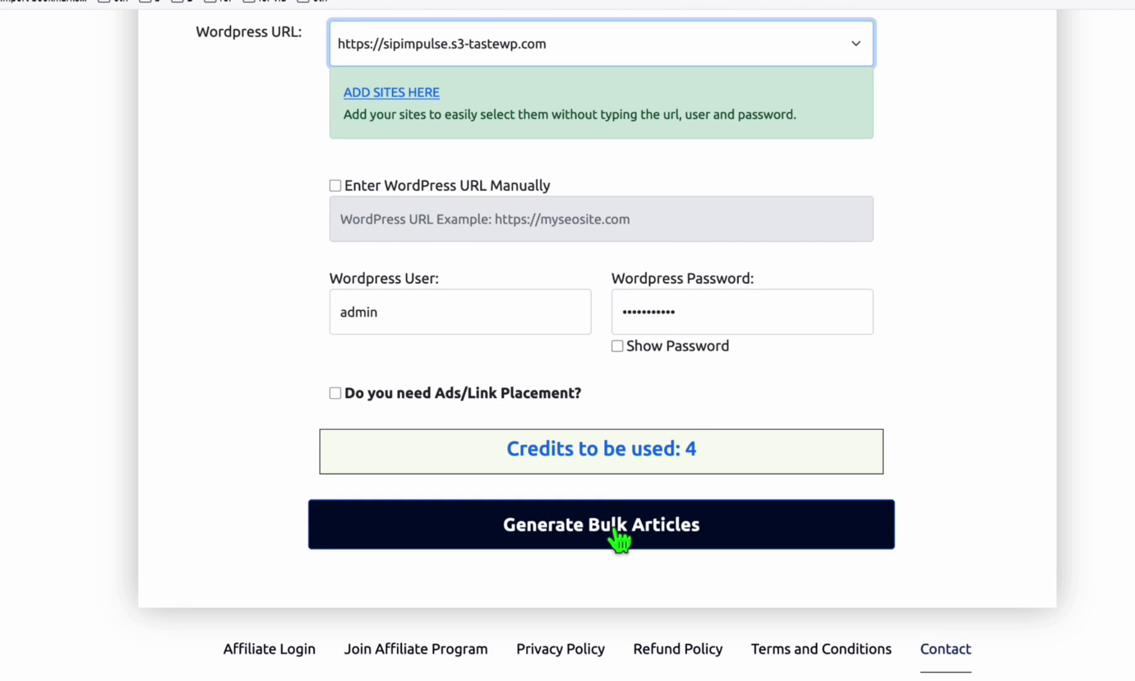
left_click(619, 539)
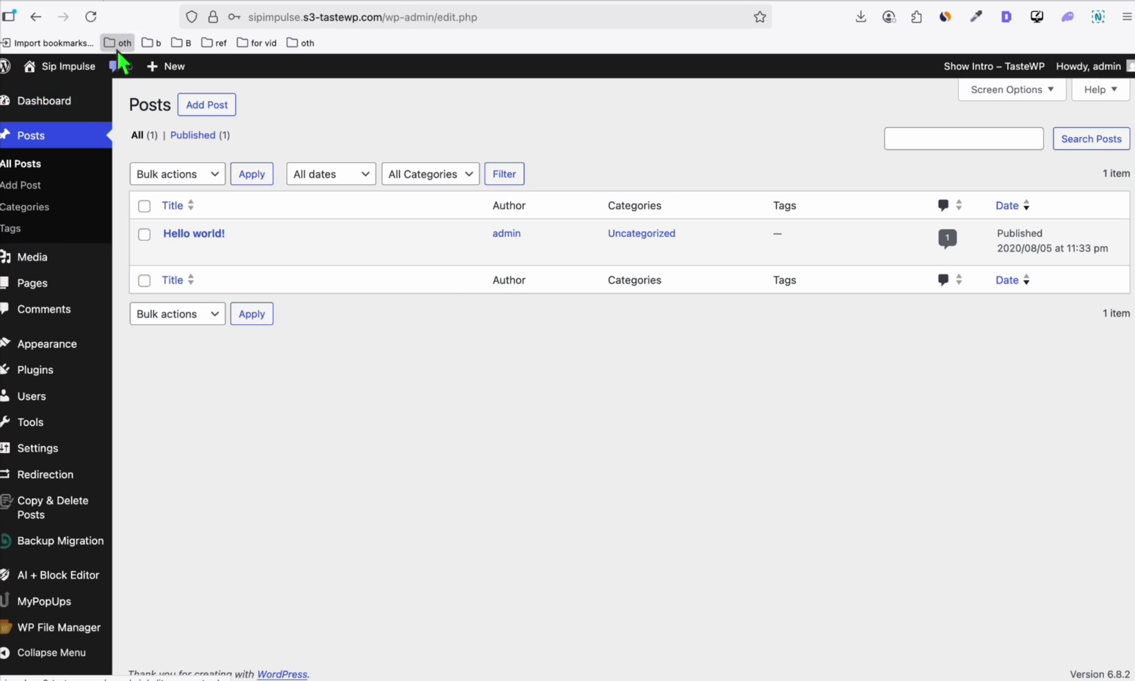
Reload the site to show the newly published AI donut articles.
left_click(99, 26)
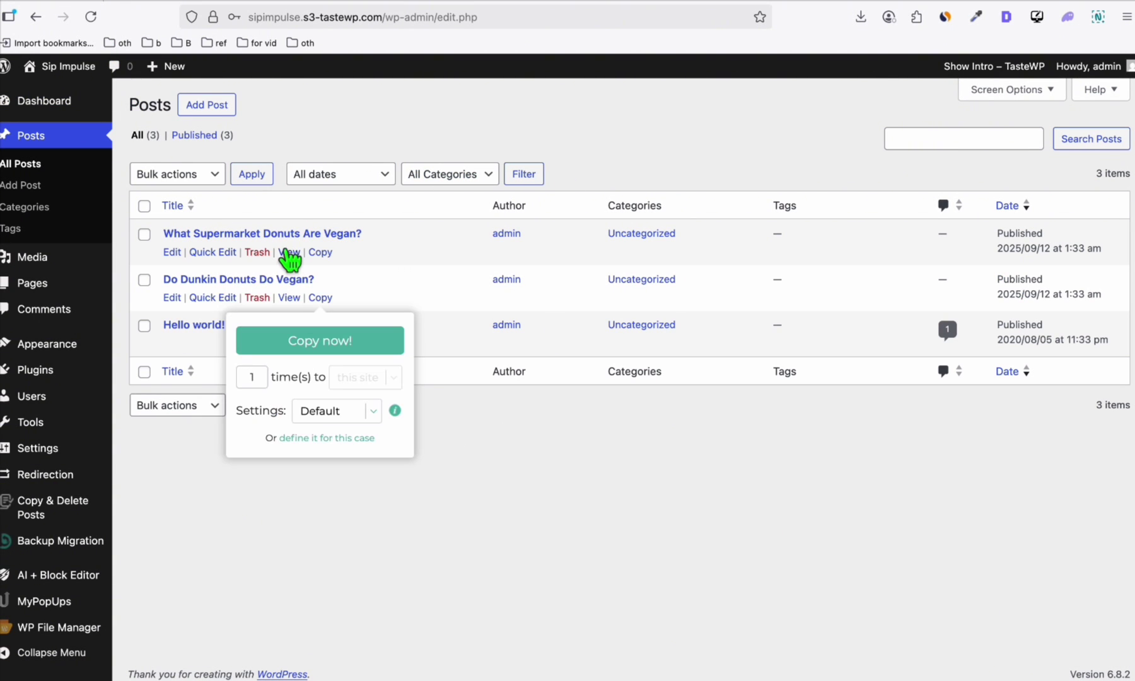
scroll(404, 328, "up", 3)
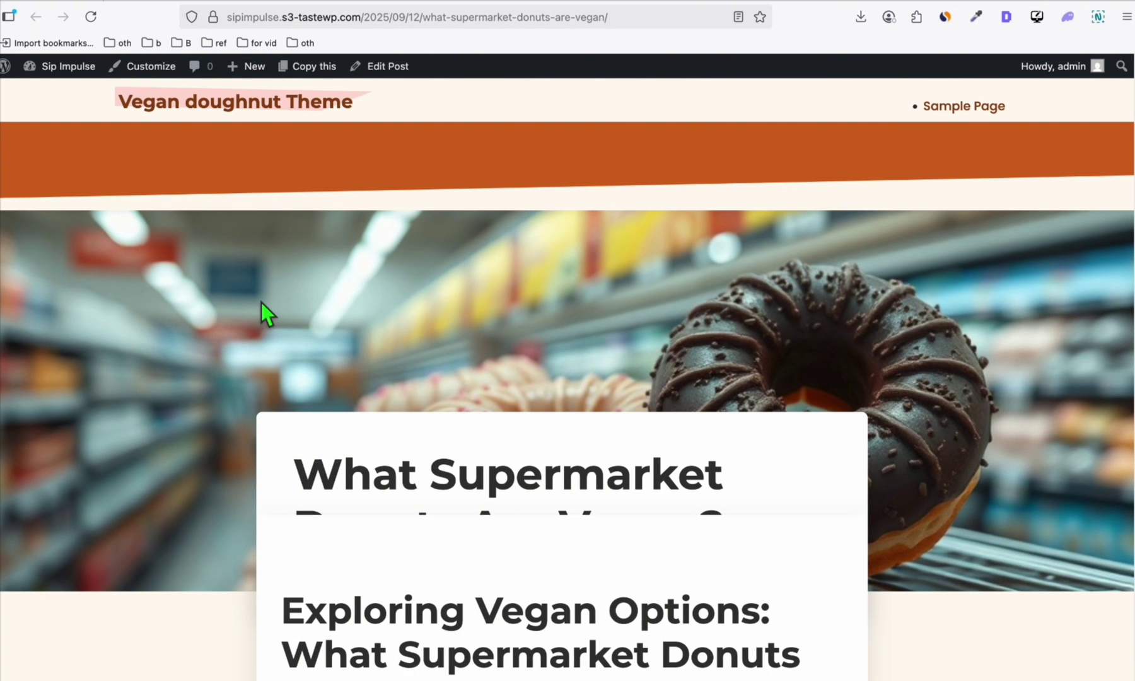
scroll(260, 303, "down", 3)
left_click_drag(293, 340, 457, 343)
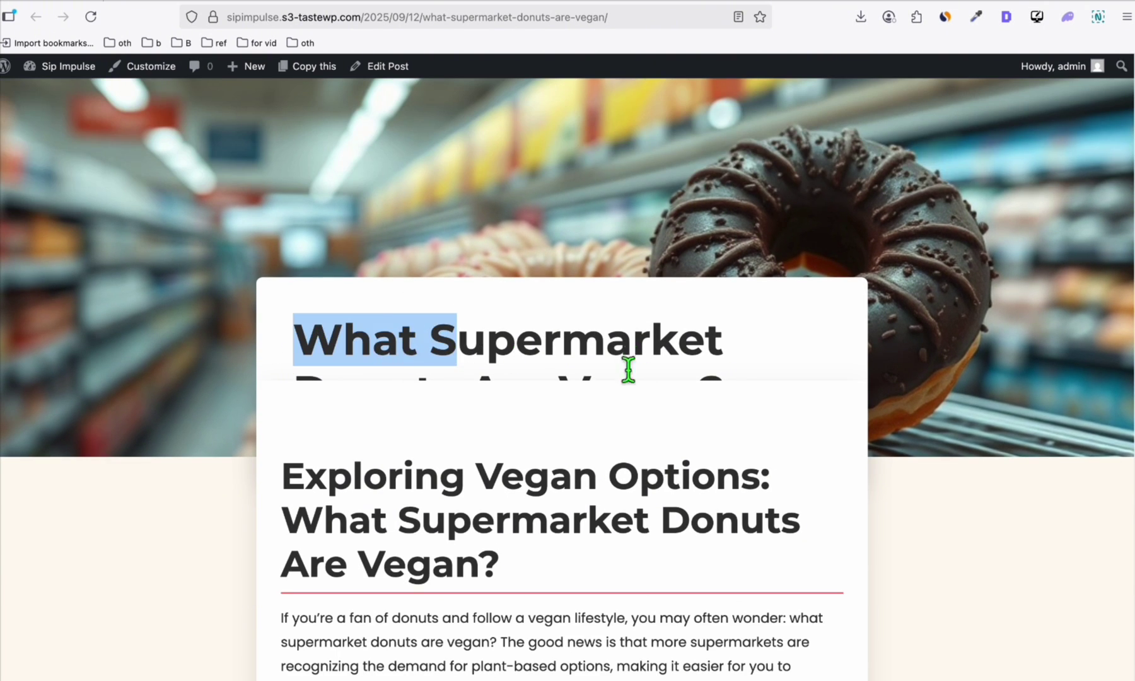
scroll(604, 361, "down", 2)
left_click(742, 260)
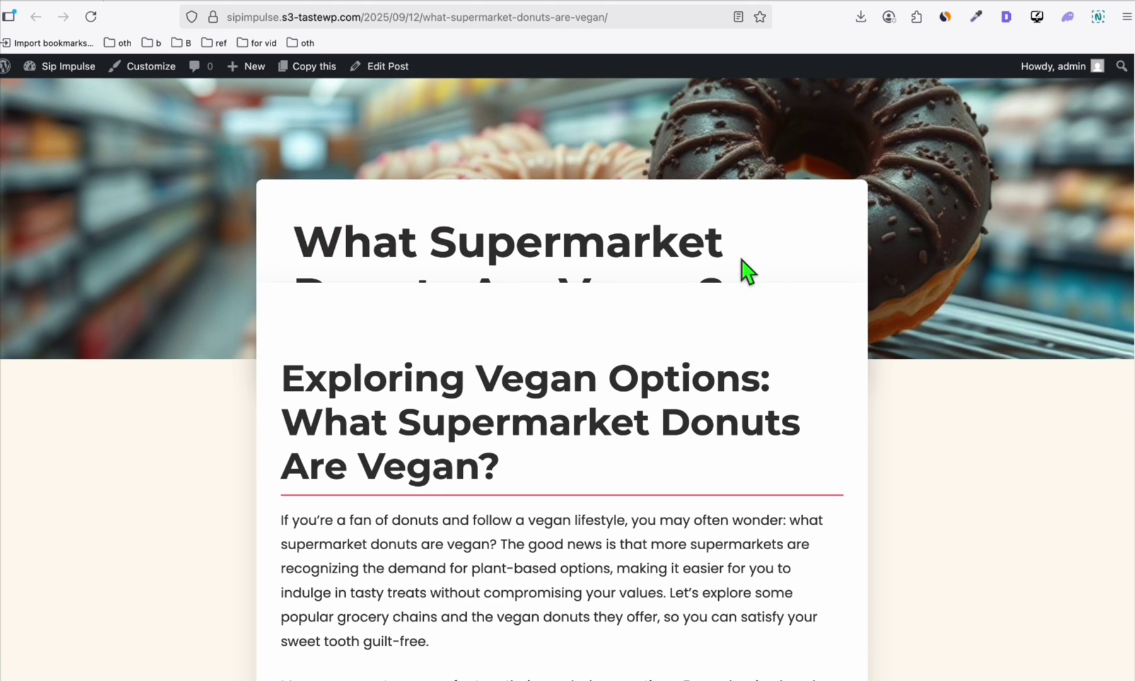
scroll(287, 359, "down", 1)
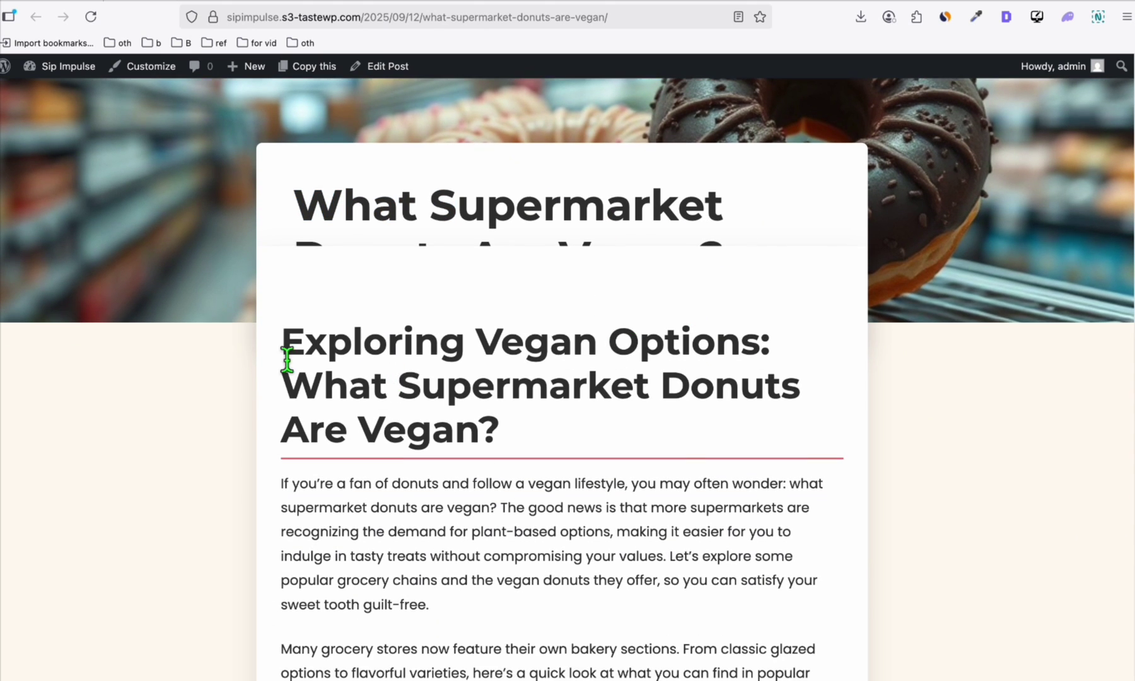
Scroll down the published donut article to reach the Latest Posts cards.
key("ctrl+Tab")
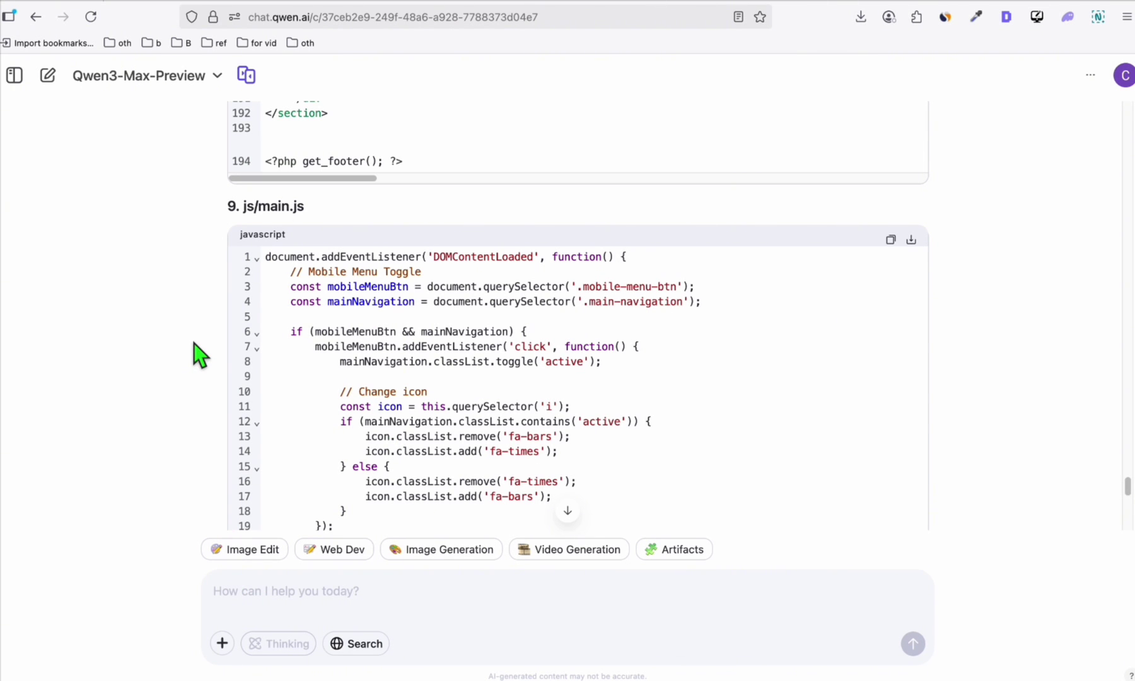
key("ctrl+Tab")
scroll(826, 218, "down", 3)
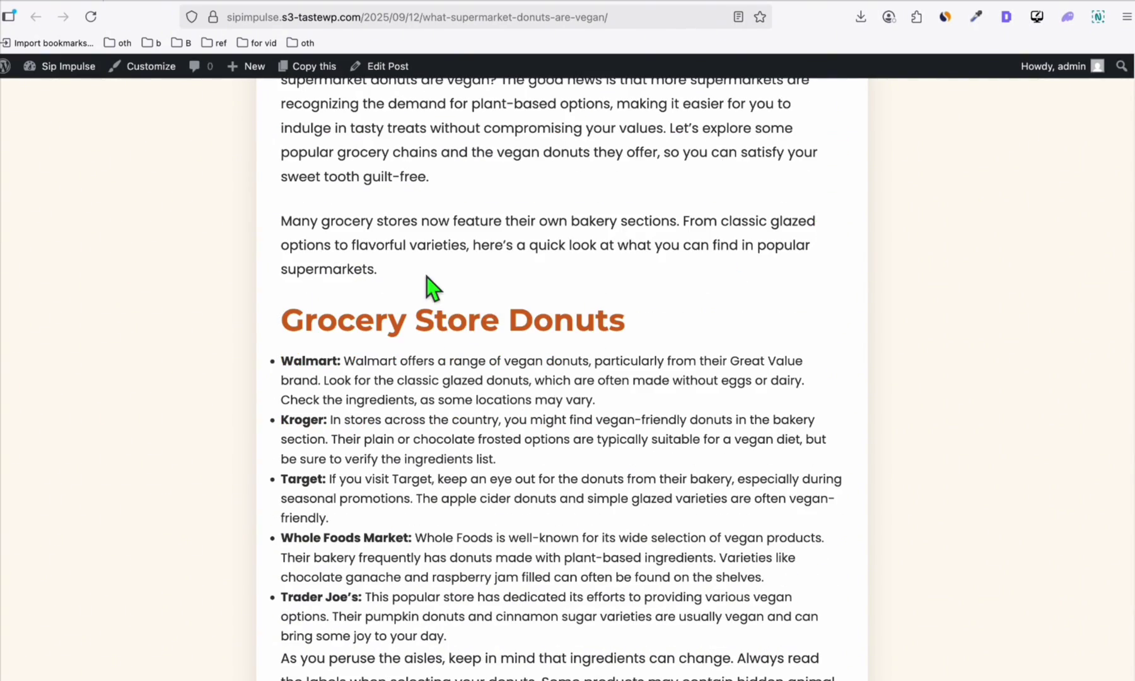
scroll(416, 271, "up", 2)
scroll(368, 271, "down", 5)
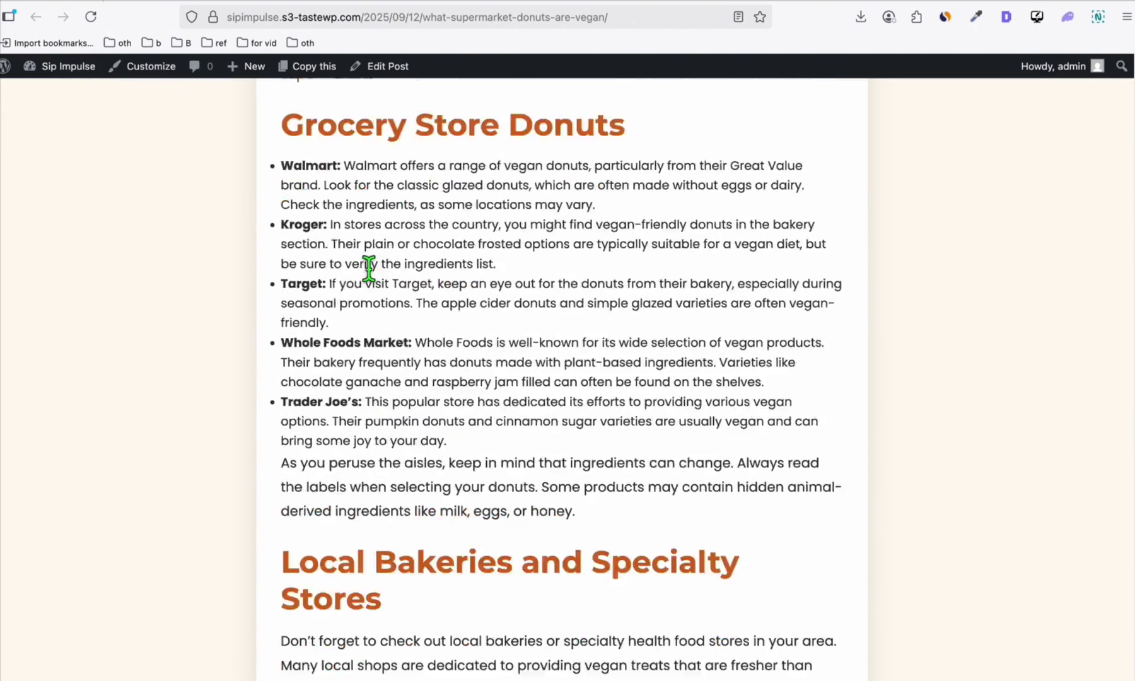
scroll(395, 304, "down", 2)
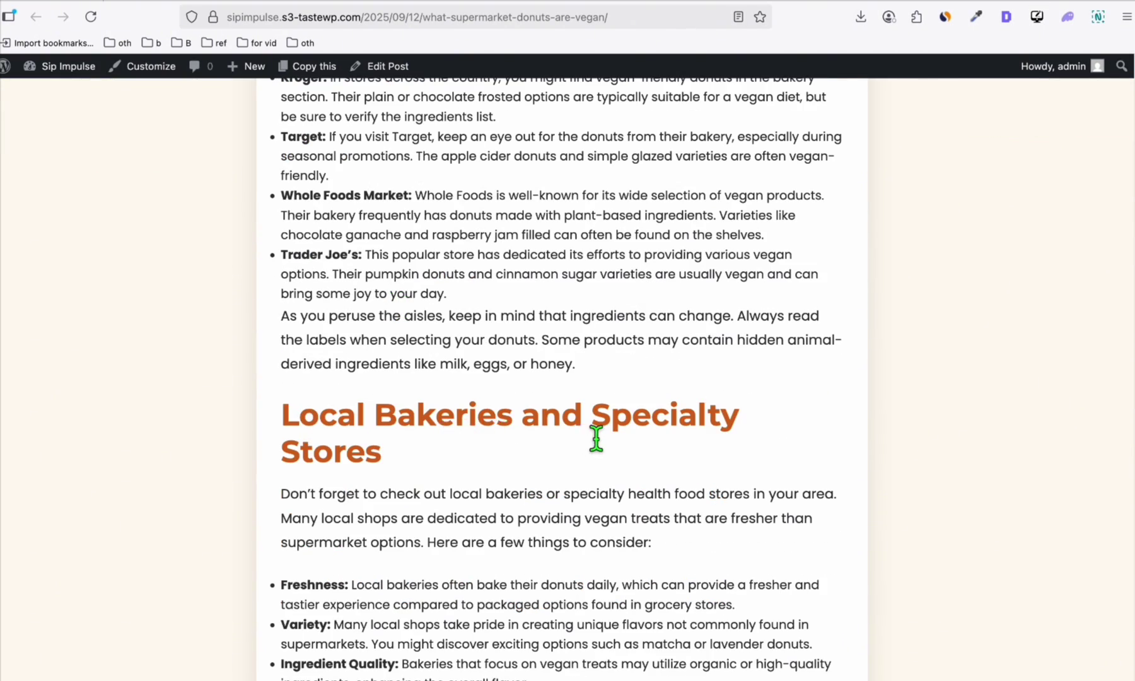
scroll(595, 437, "down", 3)
scroll(388, 518, "down", 6)
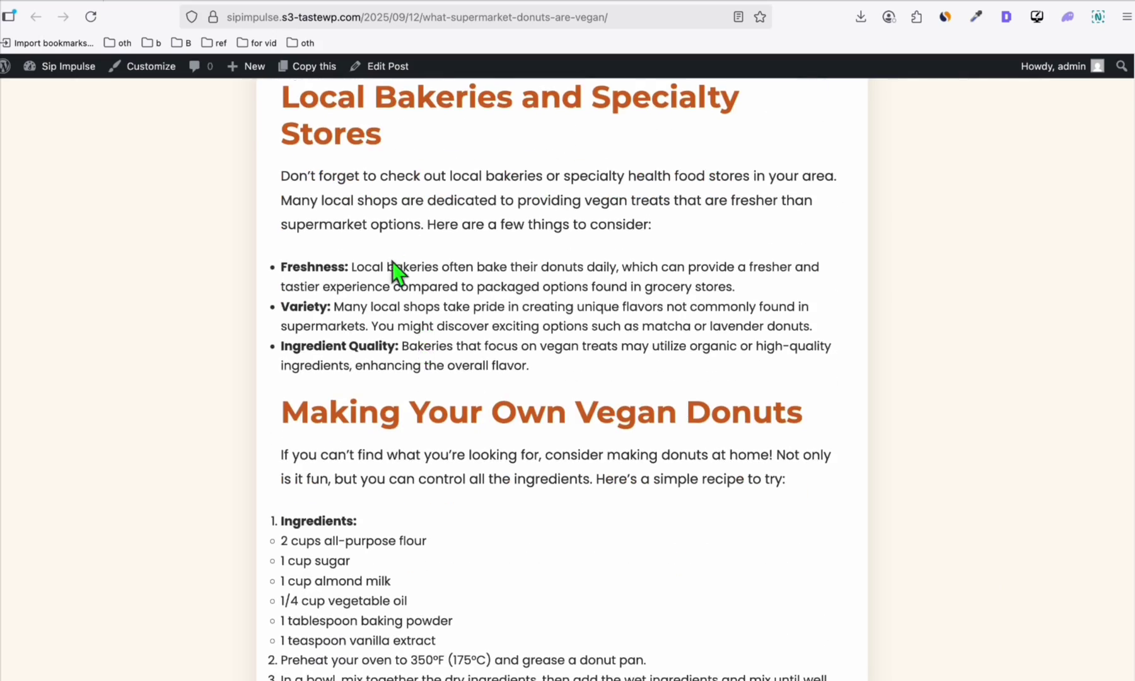
scroll(394, 265, "down", 12)
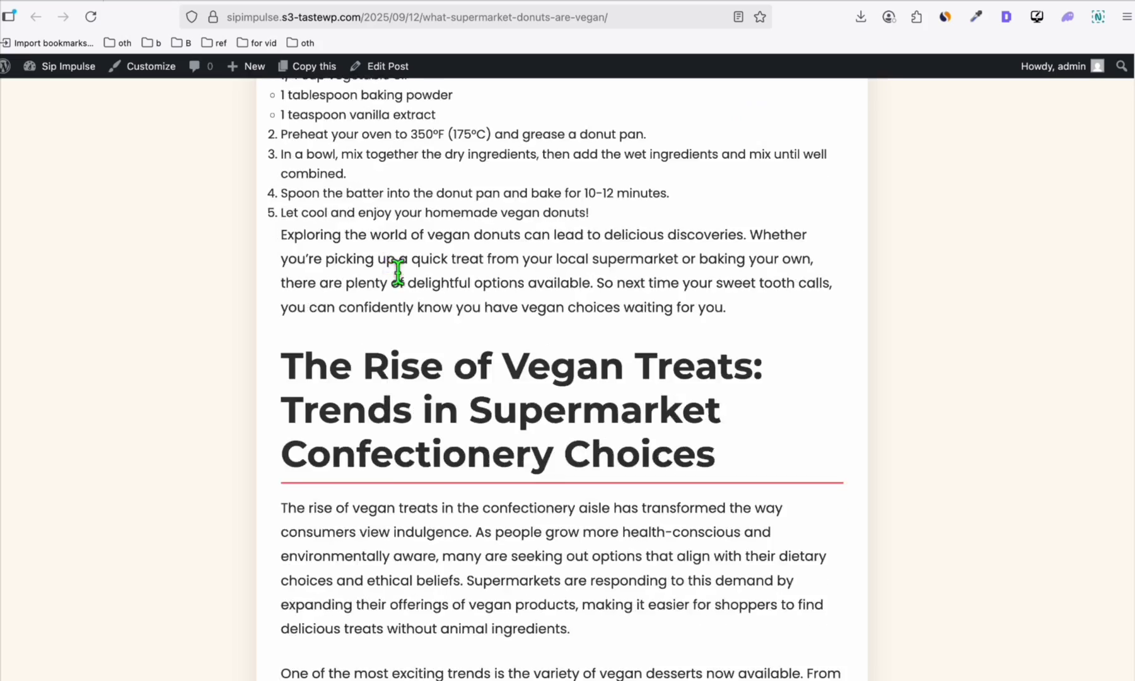
scroll(399, 278, "down", 15)
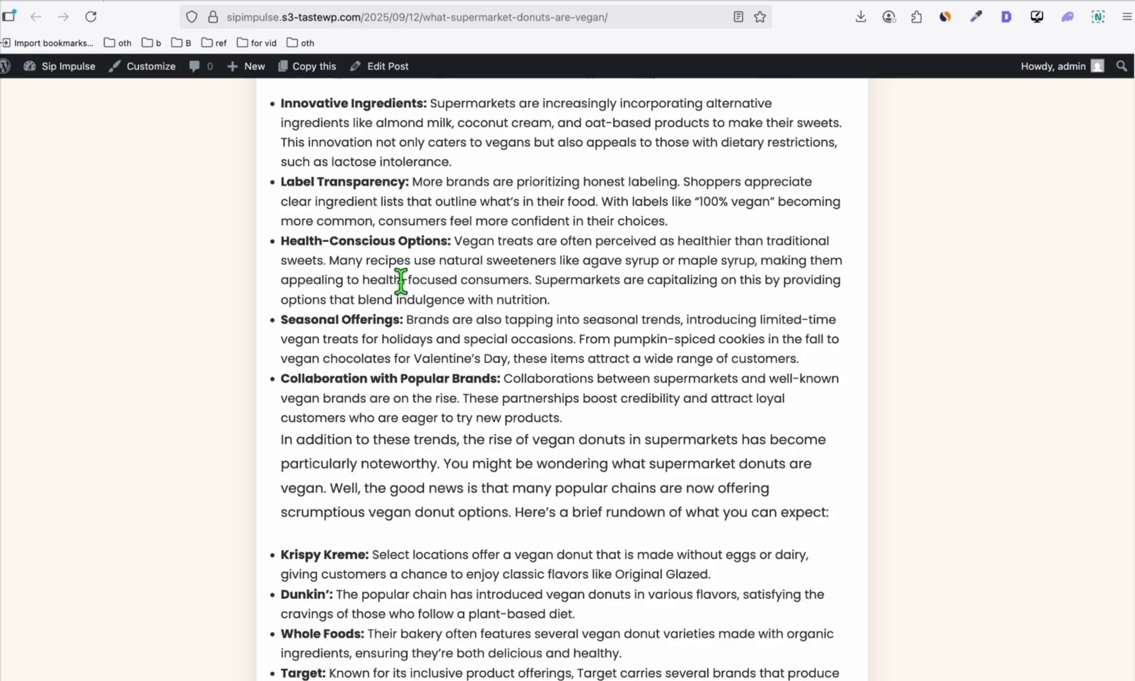
scroll(402, 282, "down", 13)
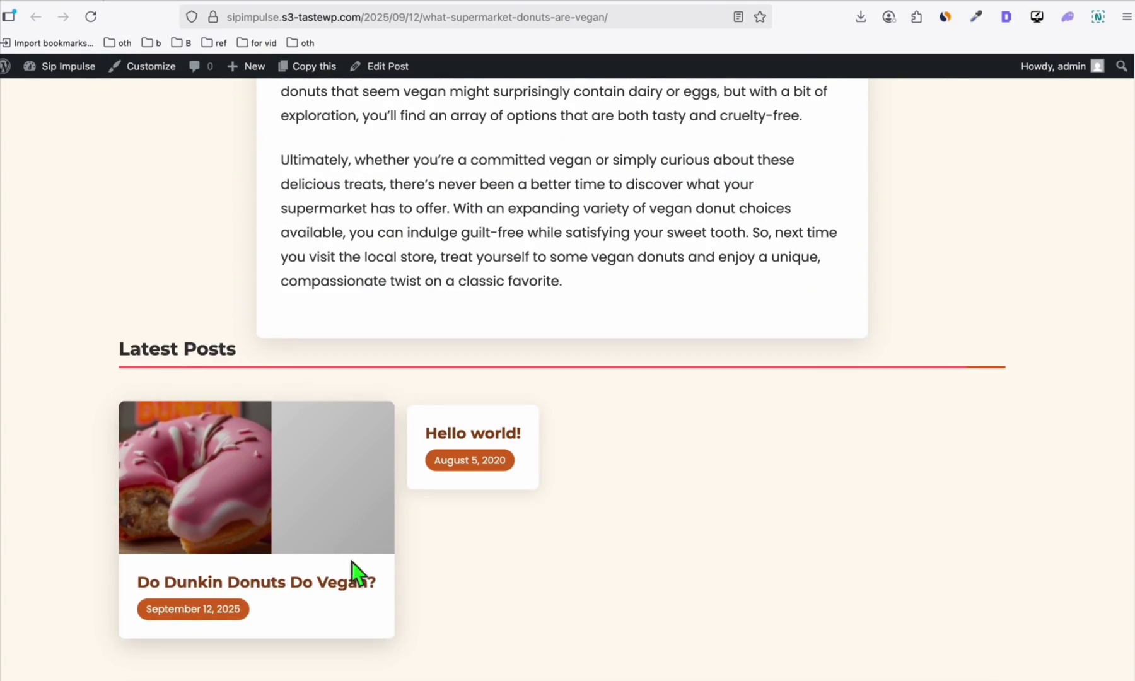
Open the 'Do Dunkin Donuts Do Vegan?' post.
left_click(212, 585)
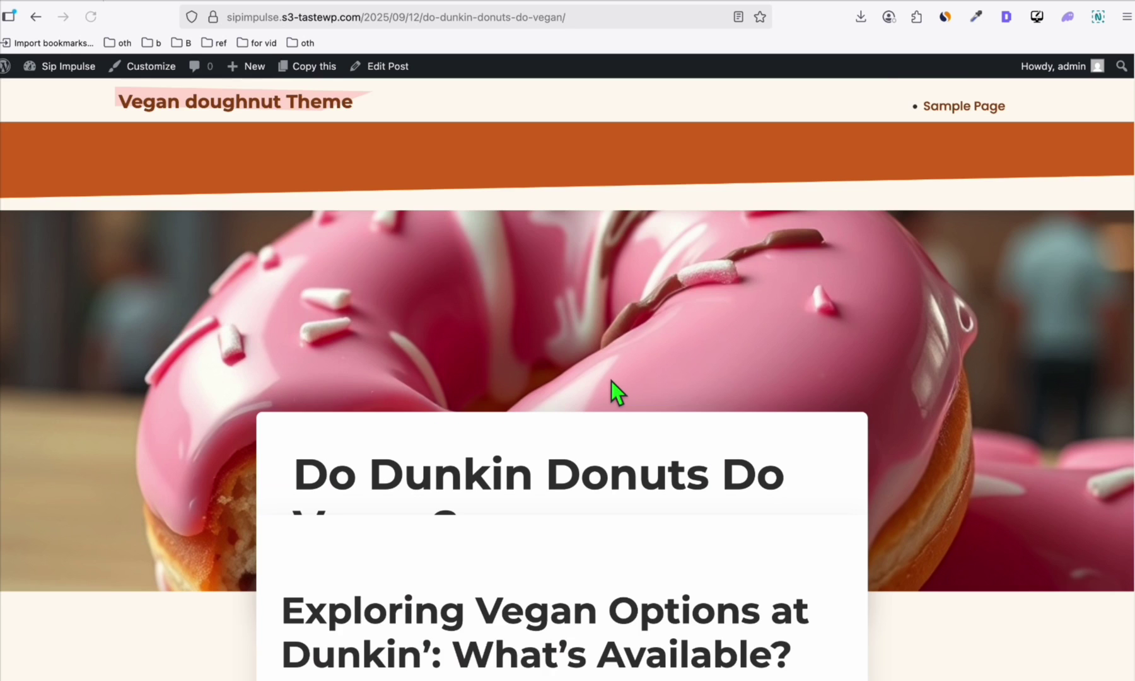
scroll(610, 387, "down", 6)
scroll(612, 383, "up", 6)
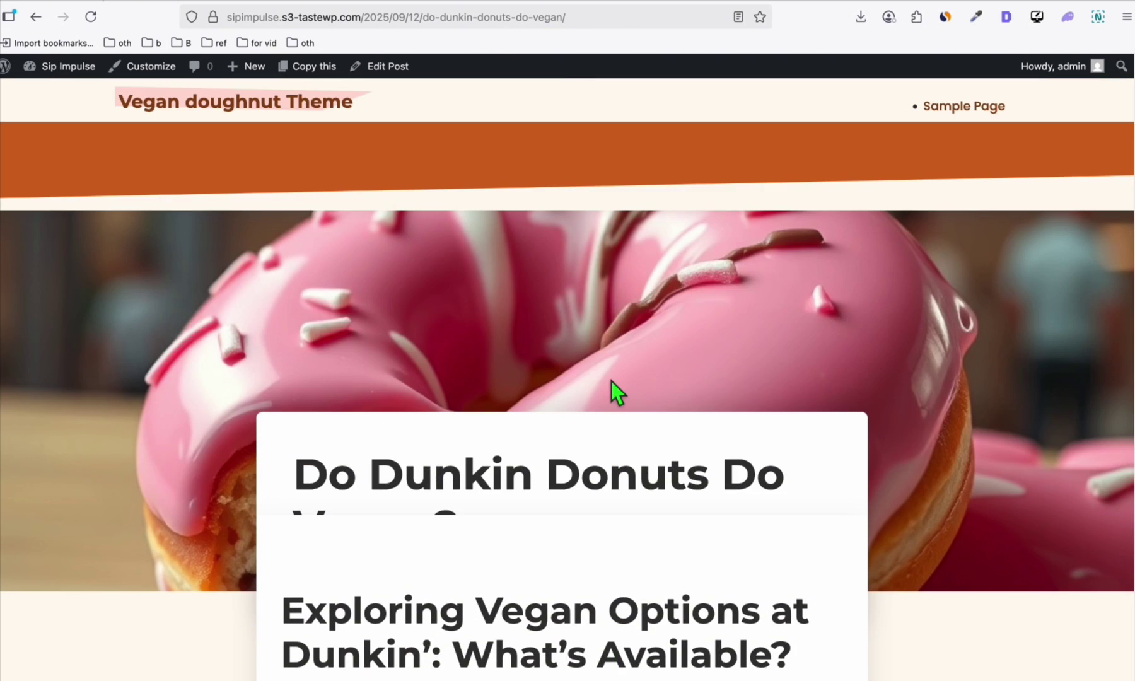
Review the homepage recipe and article cards, then download the generated doughnut hero image.
left_click(205, 117)
scroll(563, 198, "down", 15)
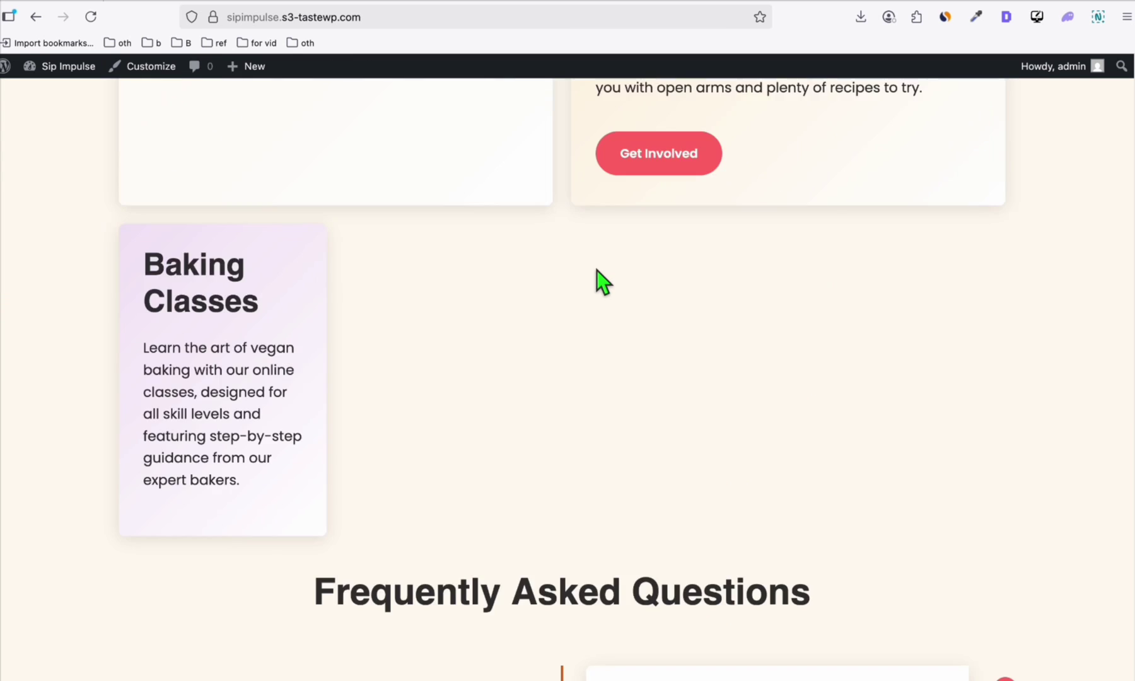
scroll(596, 277, "down", 12)
scroll(571, 252, "down", 2)
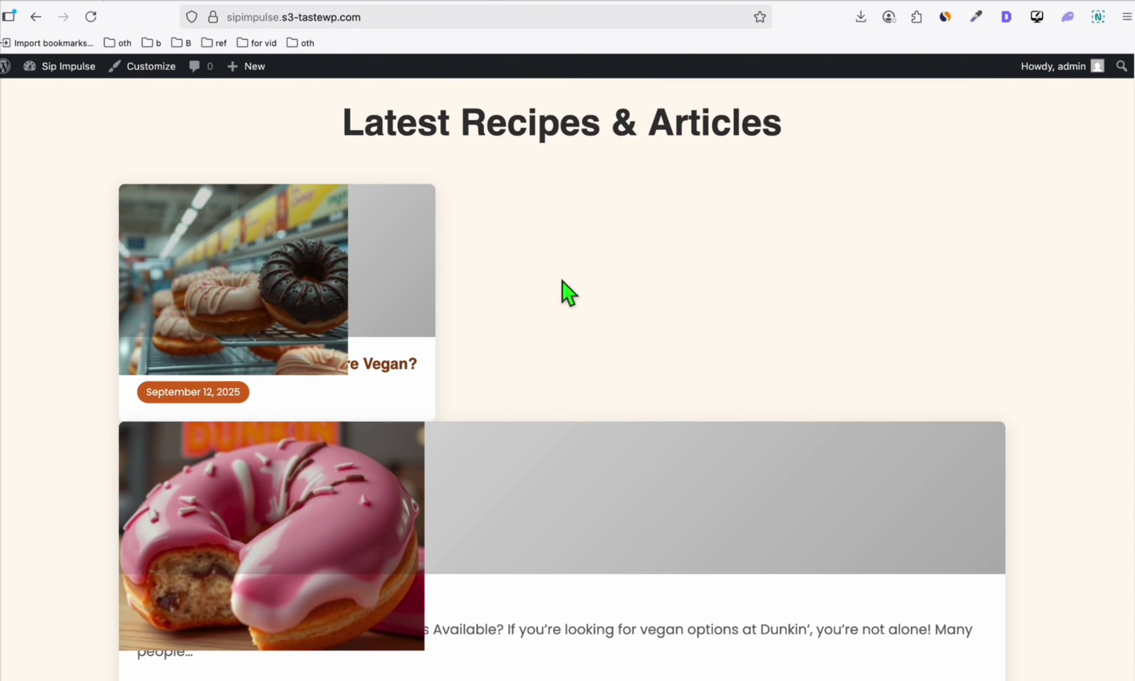
scroll(411, 561, "down", 2)
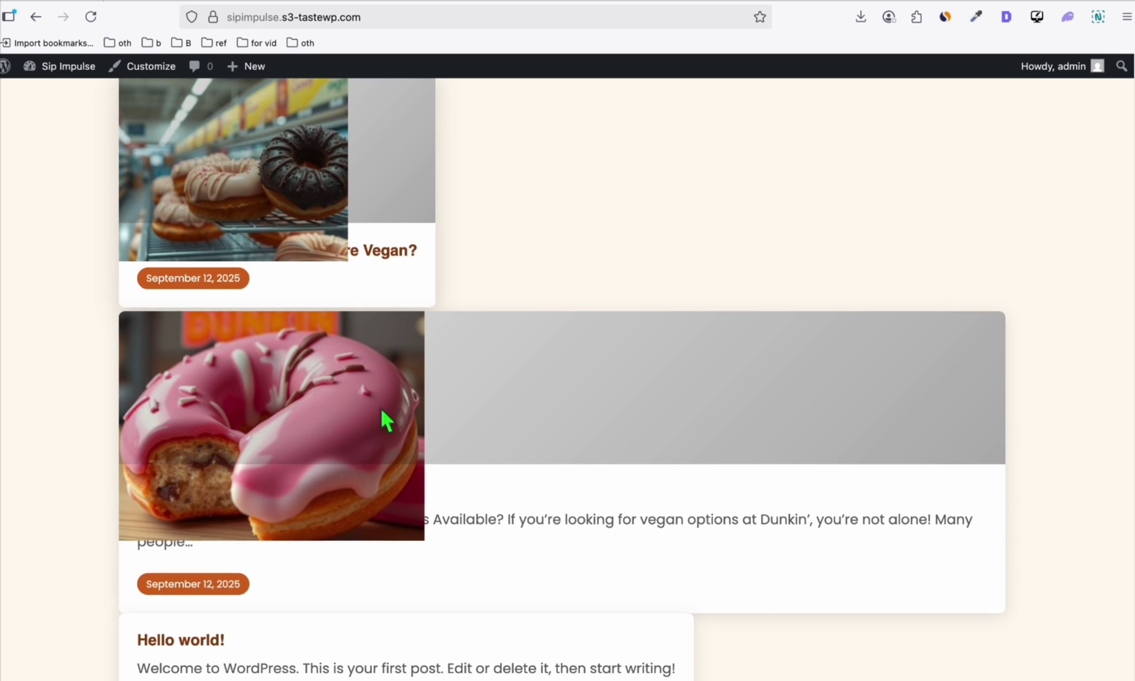
scroll(513, 265, "down", 2)
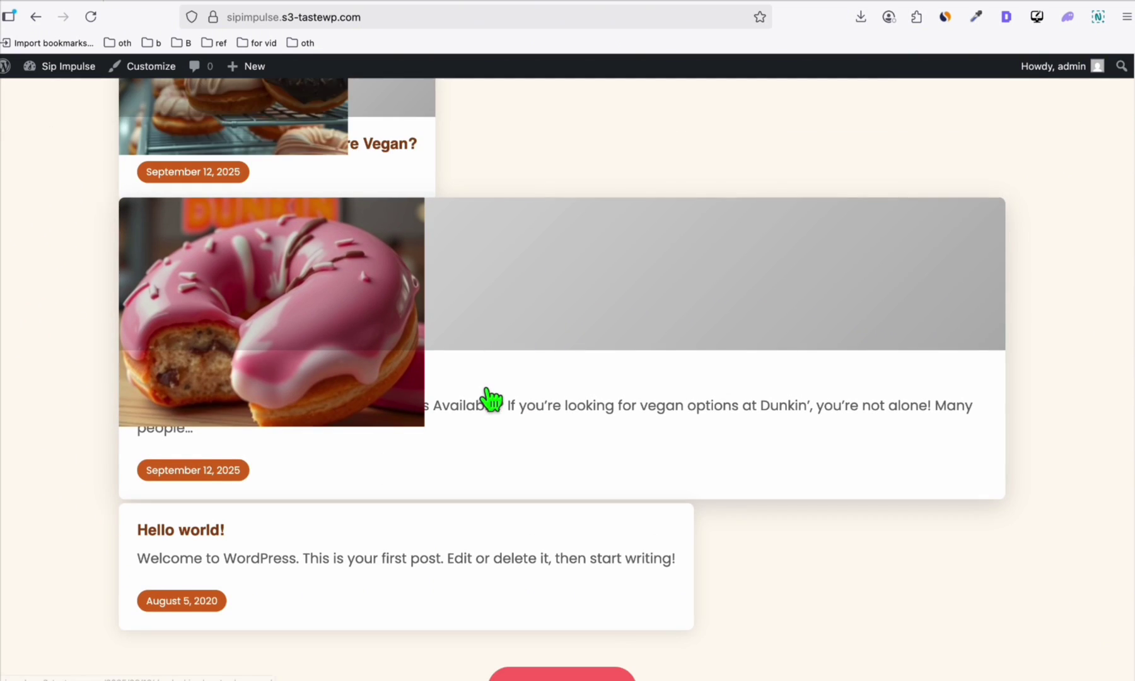
scroll(528, 412, "down", 2)
scroll(531, 416, "up", 8)
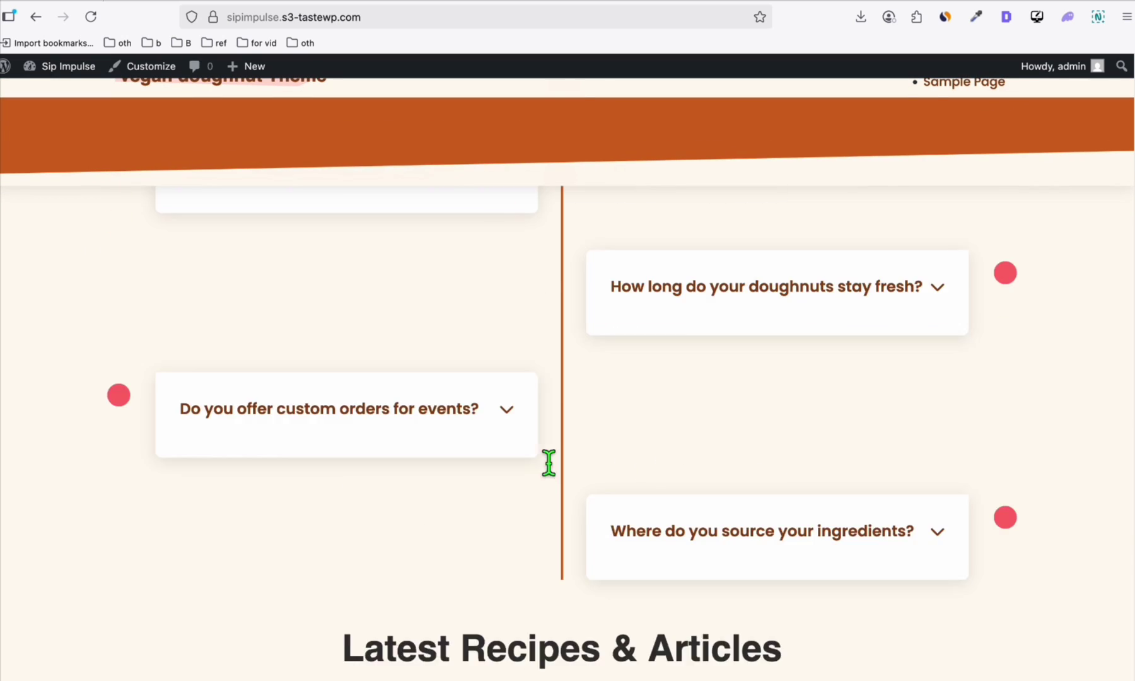
scroll(580, 514, "up", 15)
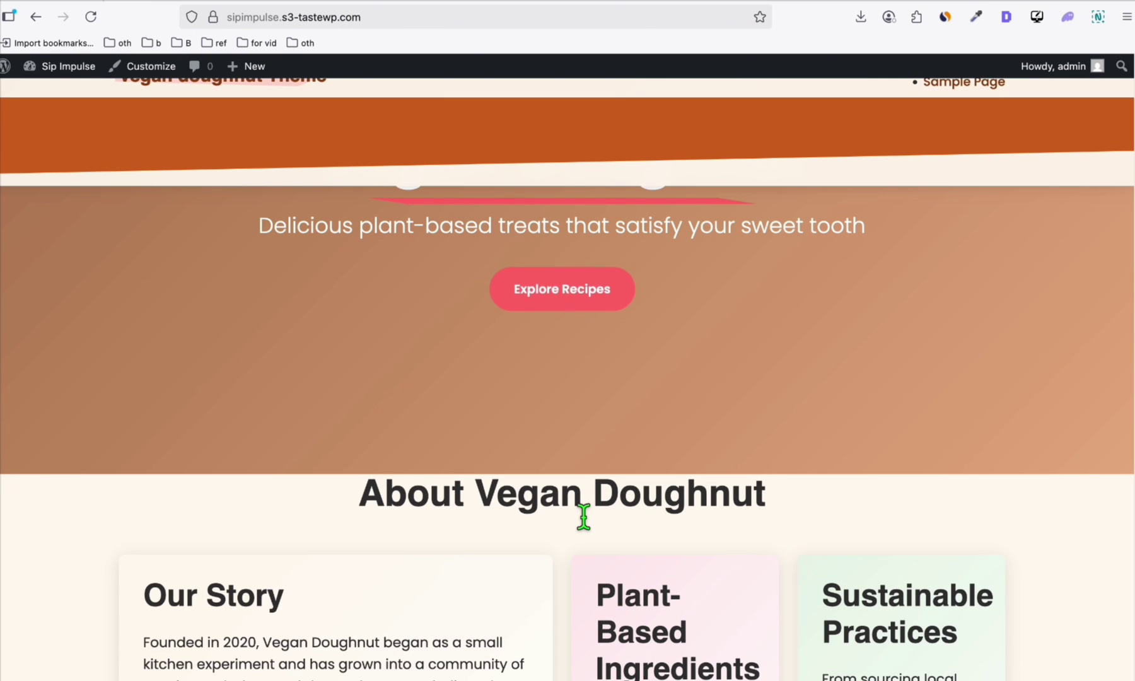
scroll(583, 517, "up", 4)
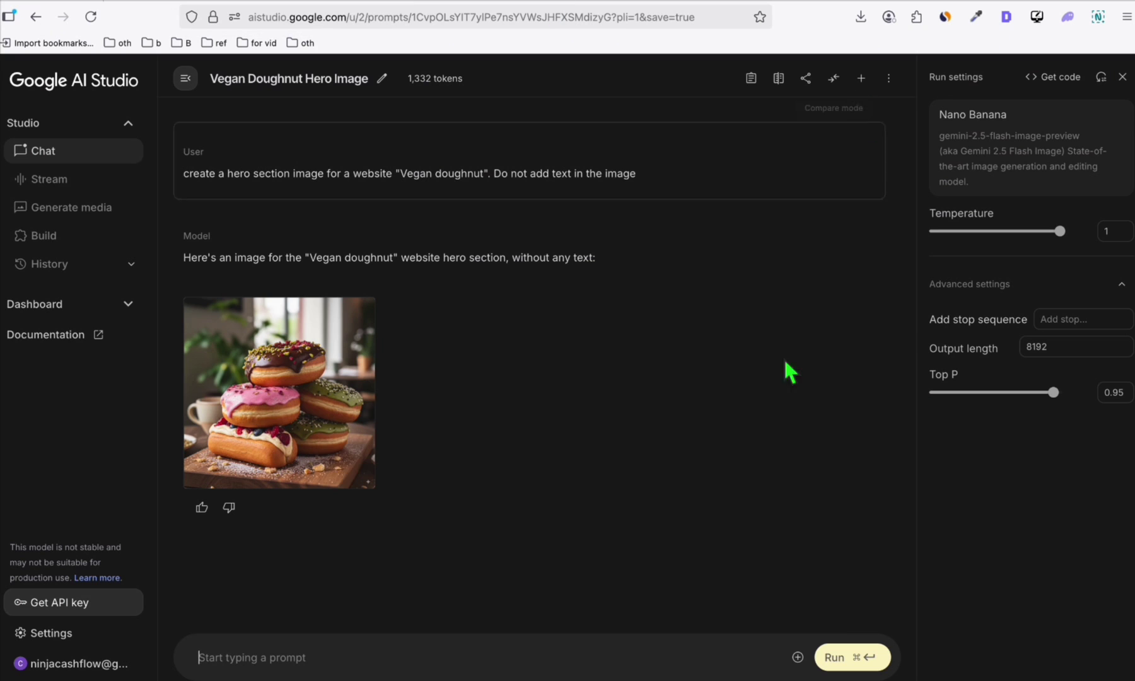
mouse_move(293, 373)
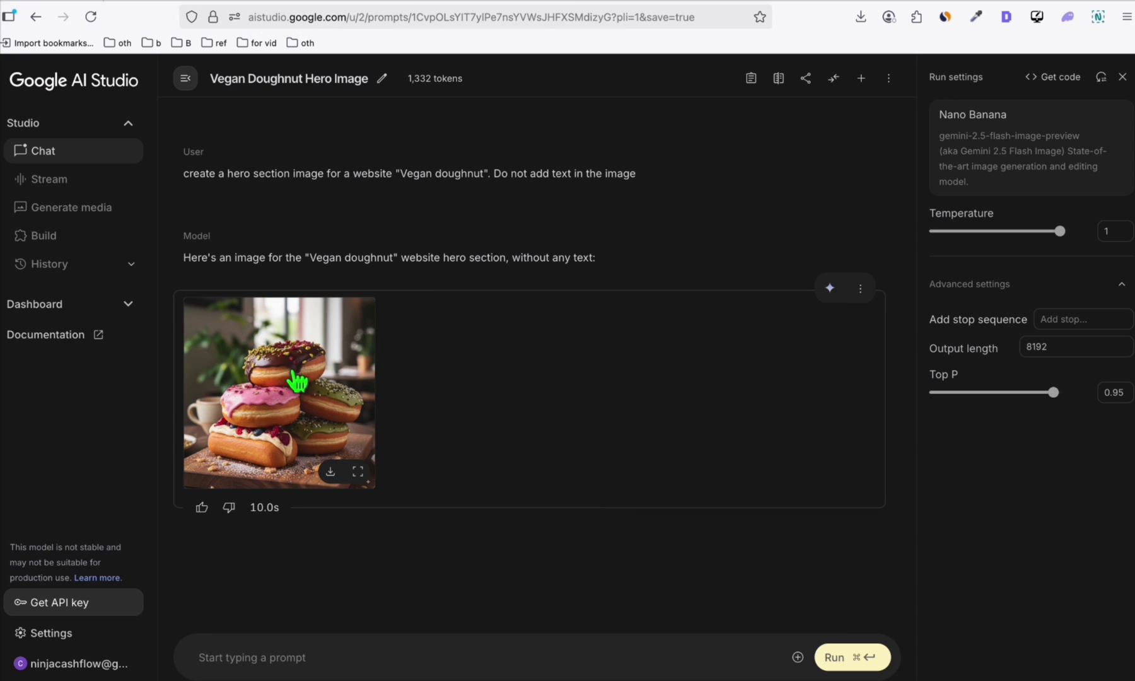
left_click(330, 474)
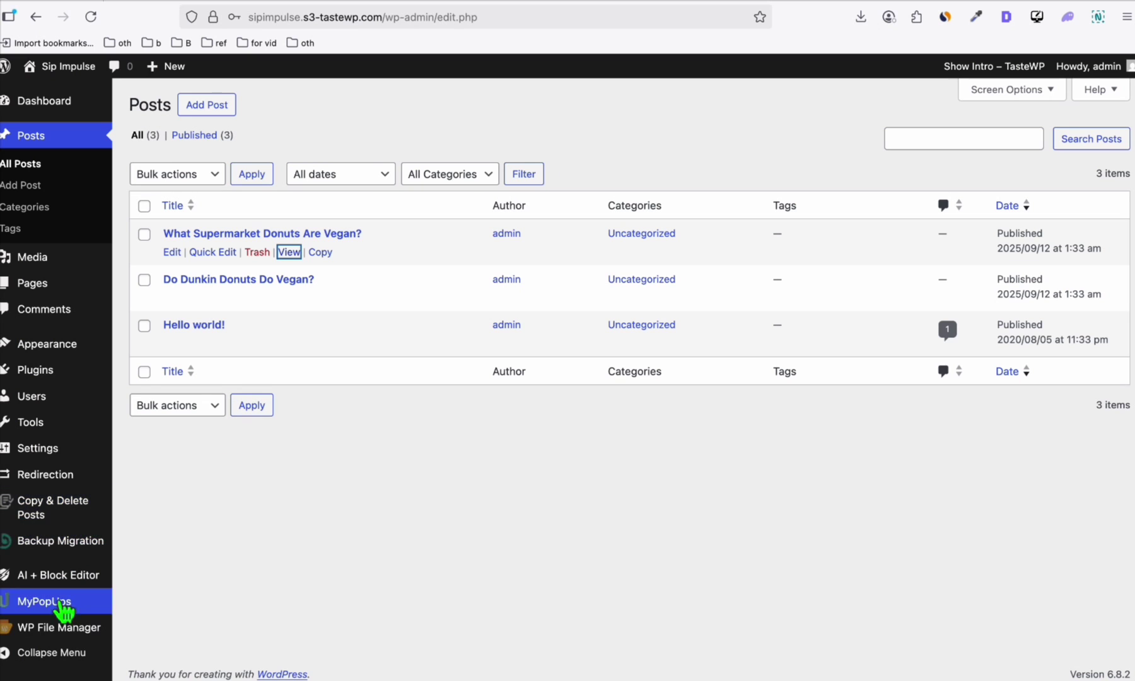
In WP File Manager, create a folder named 'assets' inside the qwen-3-max theme and open it.
mouse_move(60, 626)
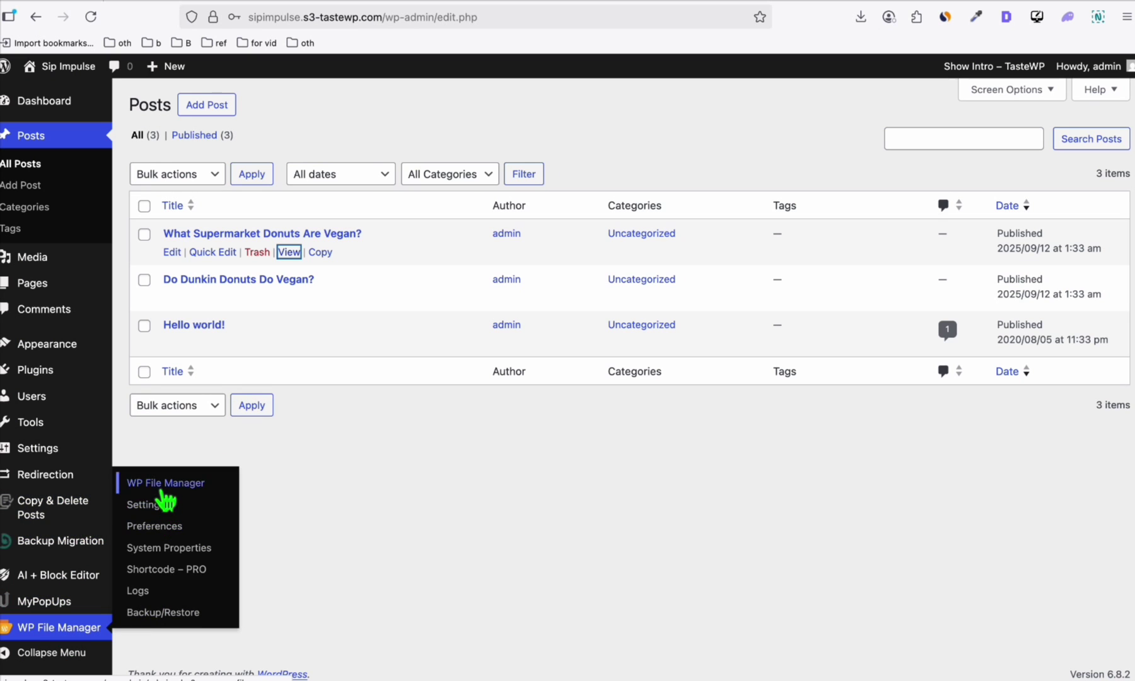
left_click(165, 489)
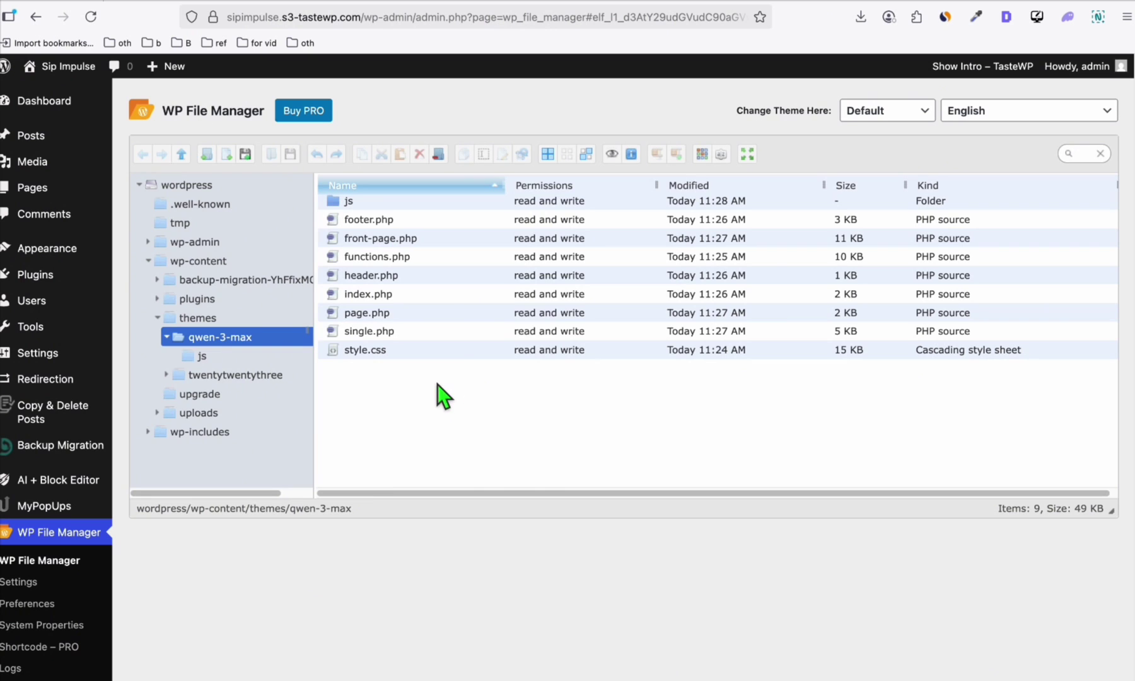
right_click(437, 386)
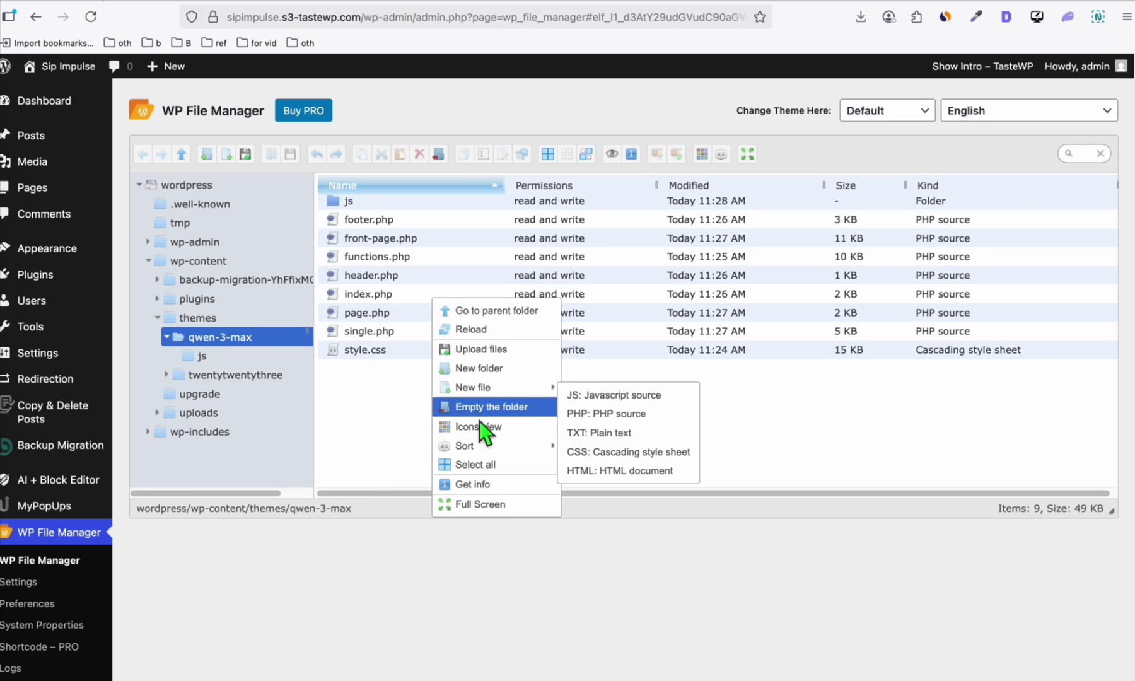
left_click(498, 365)
type("assets")
key("Return")
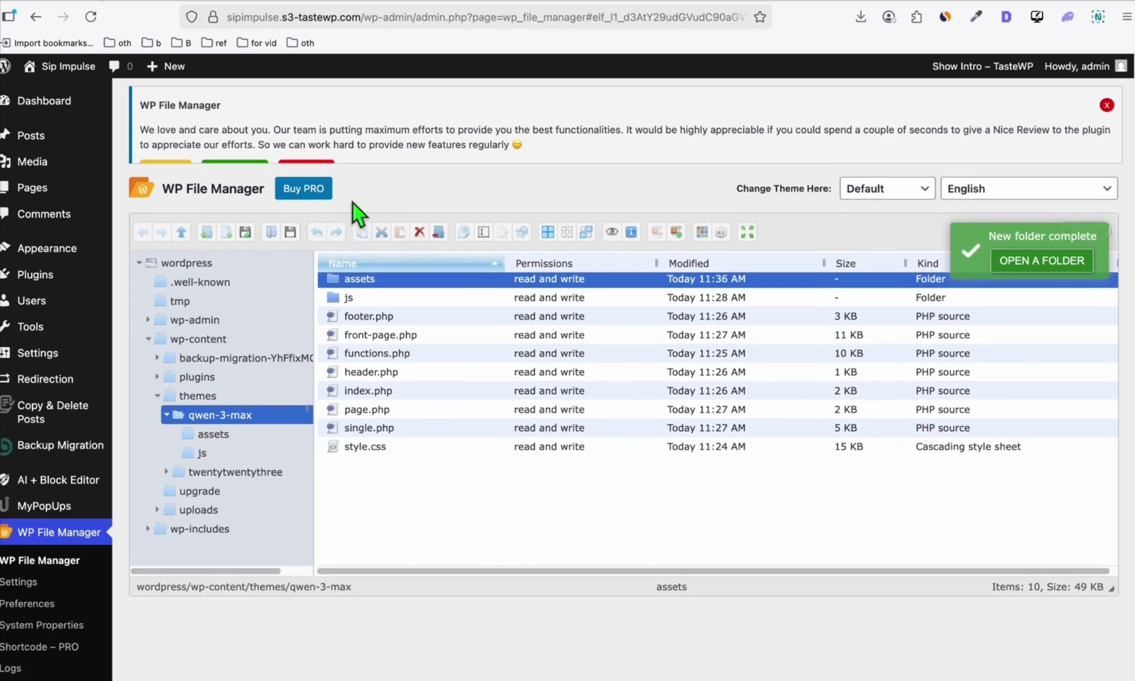
double_click(368, 322)
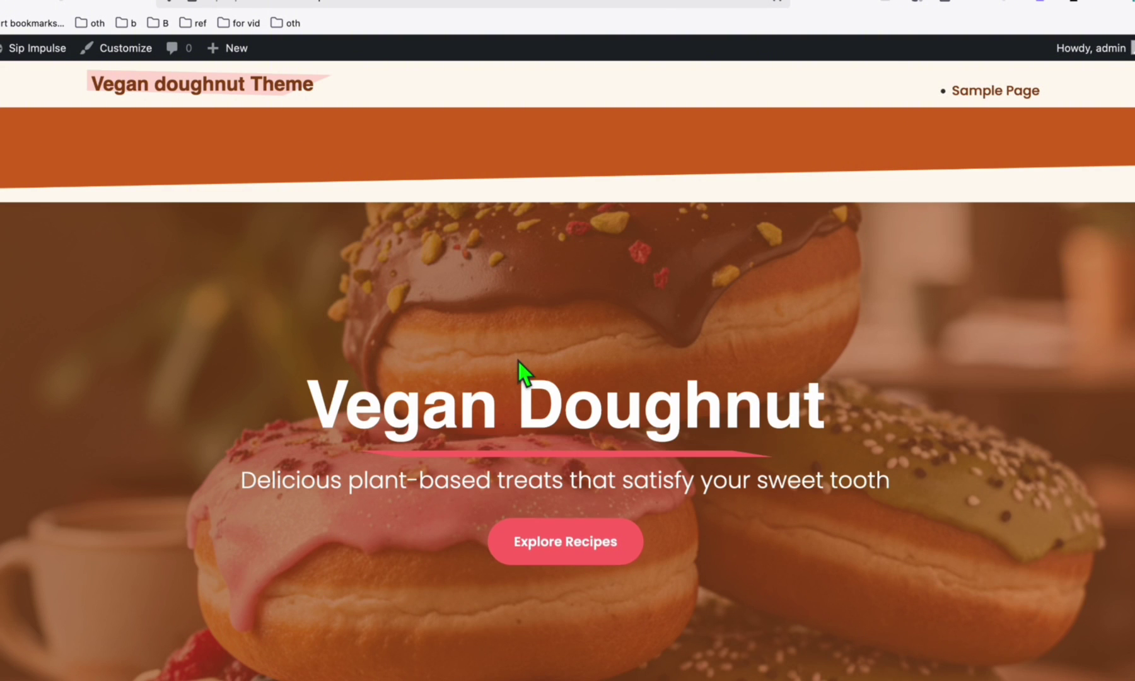
Scroll through the homepage's doughnut hero, its sections and the supermarket vegan donuts article.
scroll(284, 355, "down", 1)
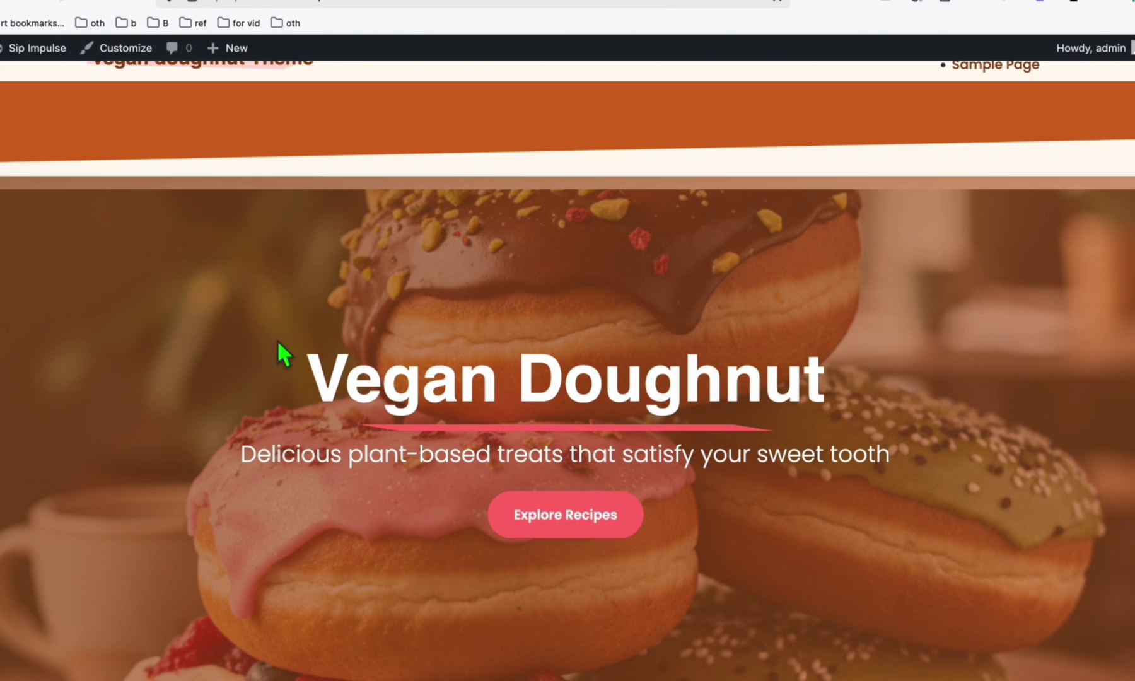
scroll(339, 249, "down", 3)
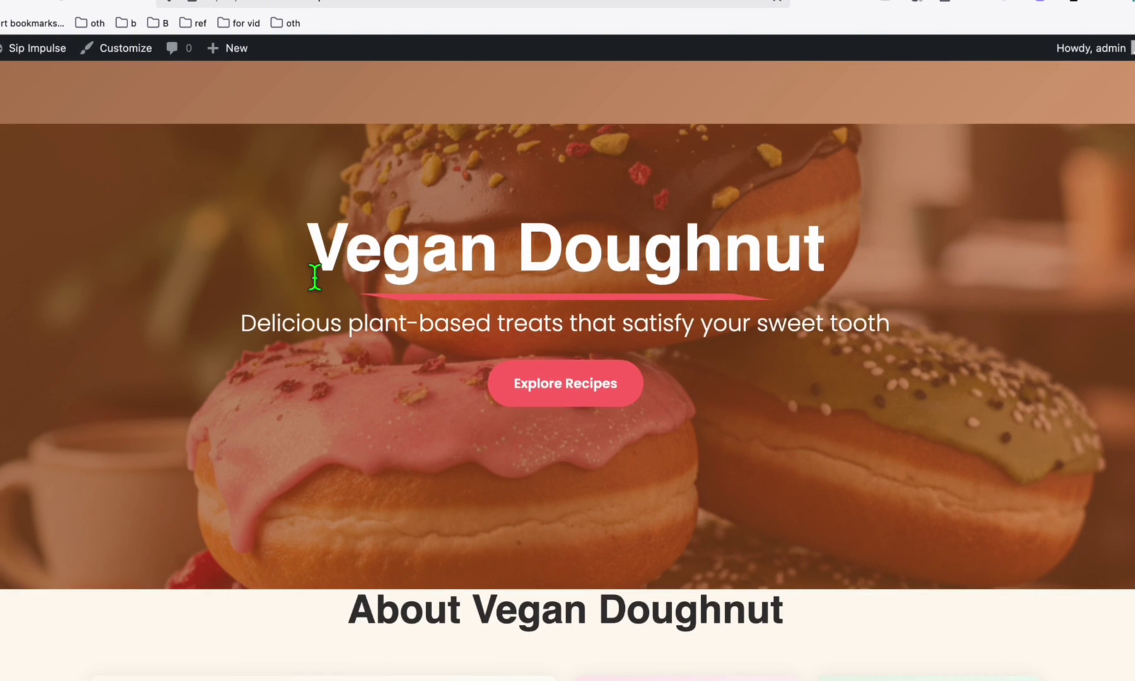
scroll(352, 316, "up", 5)
scroll(431, 268, "down", 5)
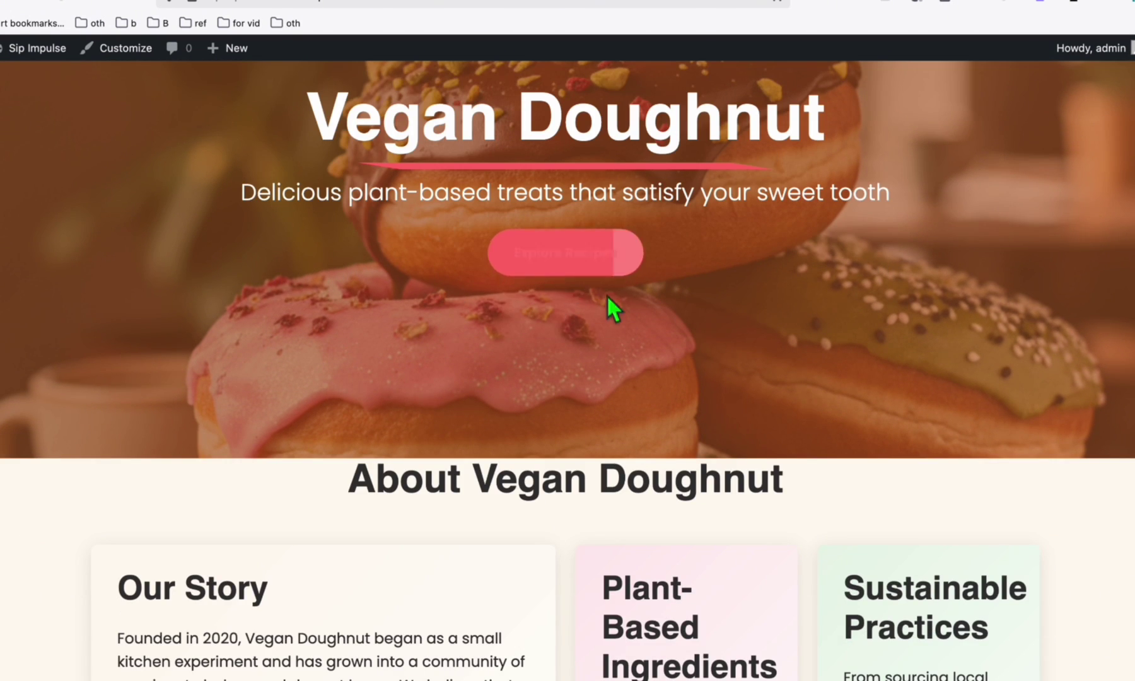
scroll(575, 280, "down", 1)
scroll(575, 284, "down", 9)
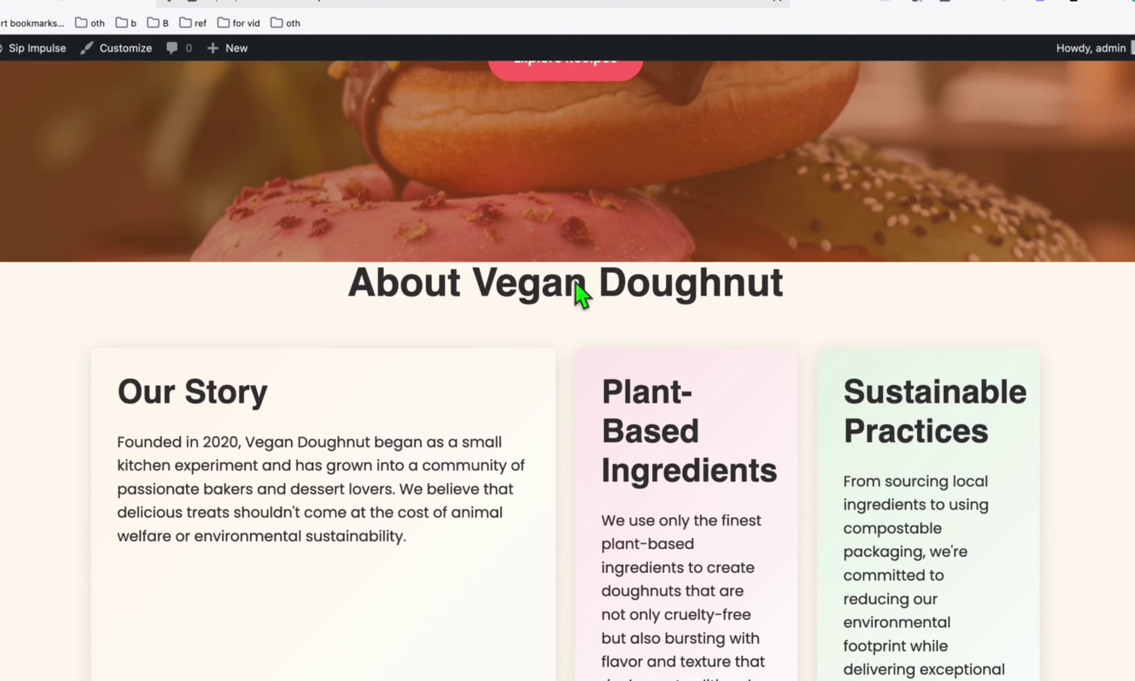
scroll(386, 319, "up", 4)
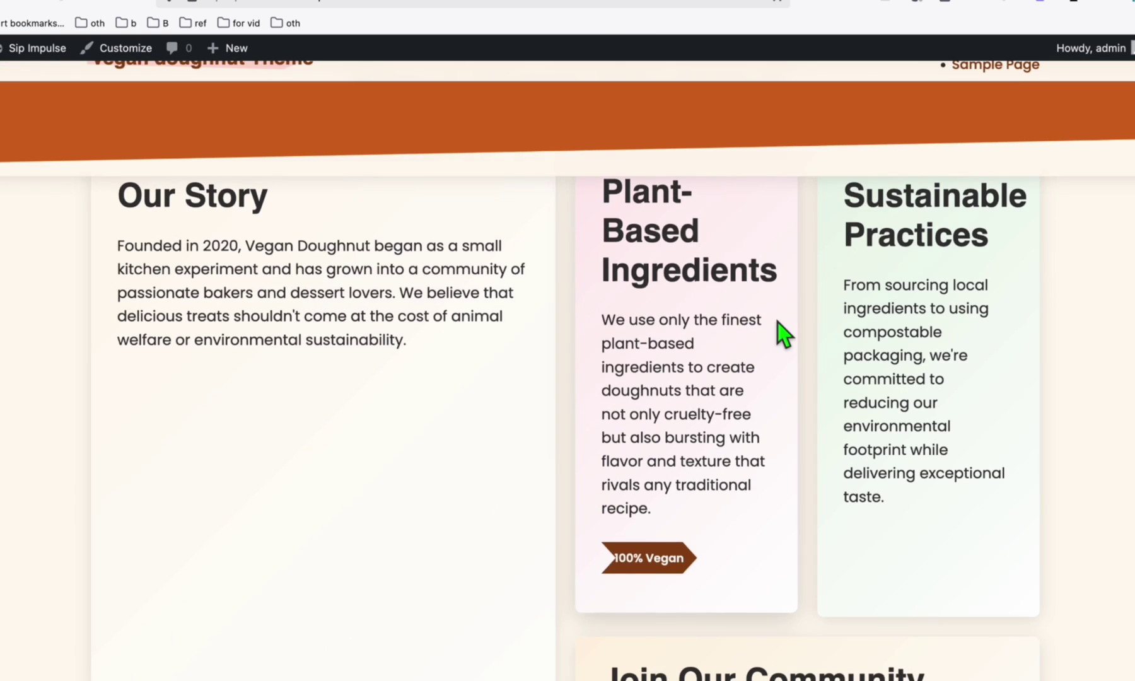
scroll(780, 332, "down", 5)
scroll(780, 327, "down", 8)
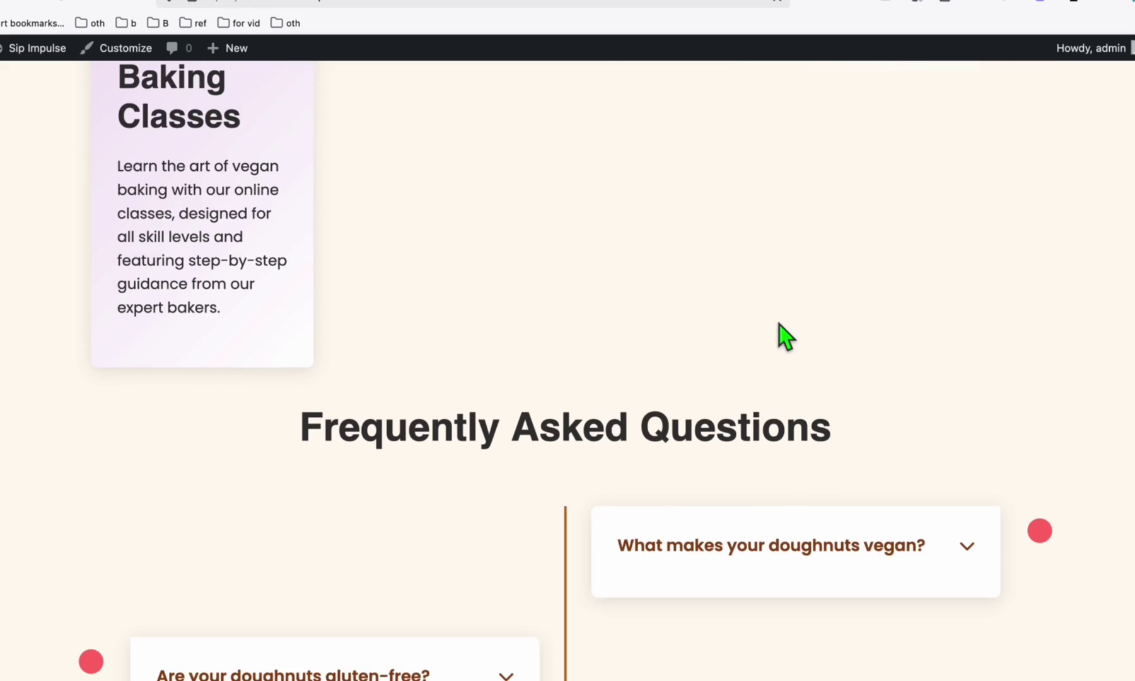
scroll(495, 419, "down", 5)
scroll(505, 424, "down", 7)
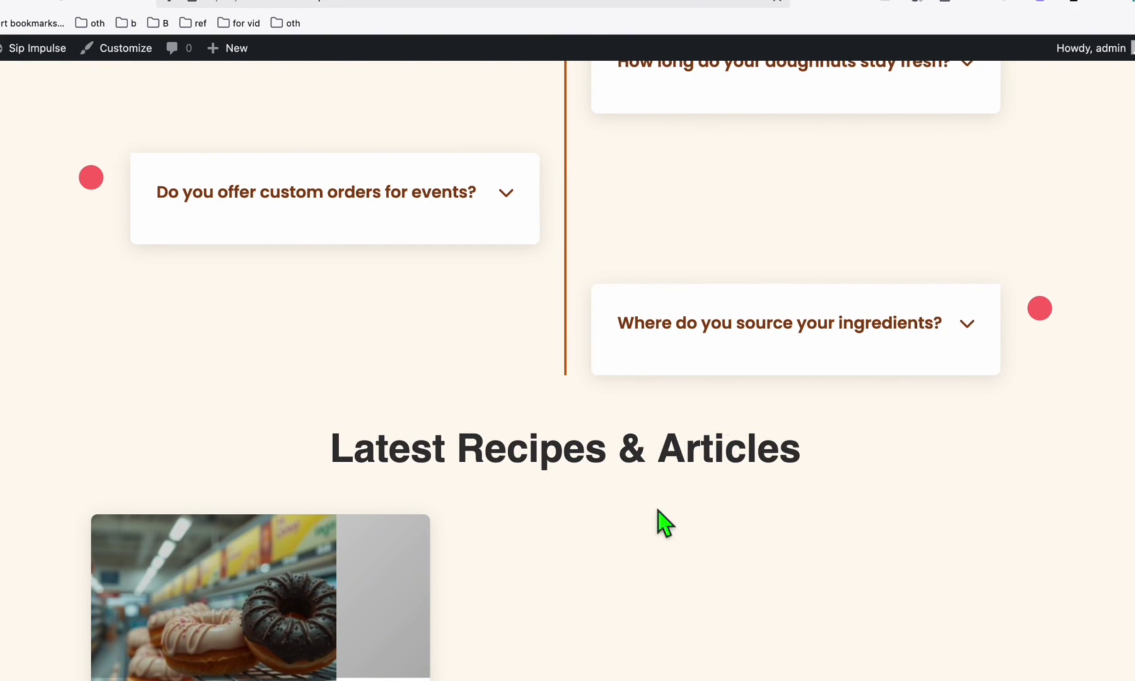
scroll(849, 520, "up", 4)
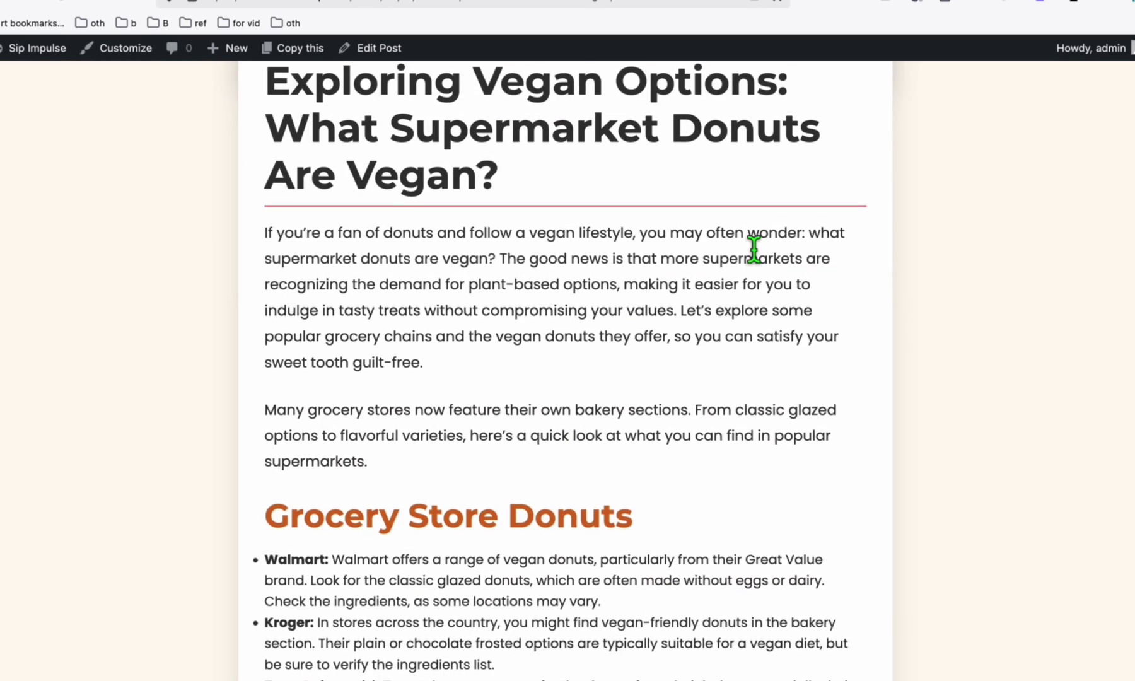
scroll(754, 256, "down", 8)
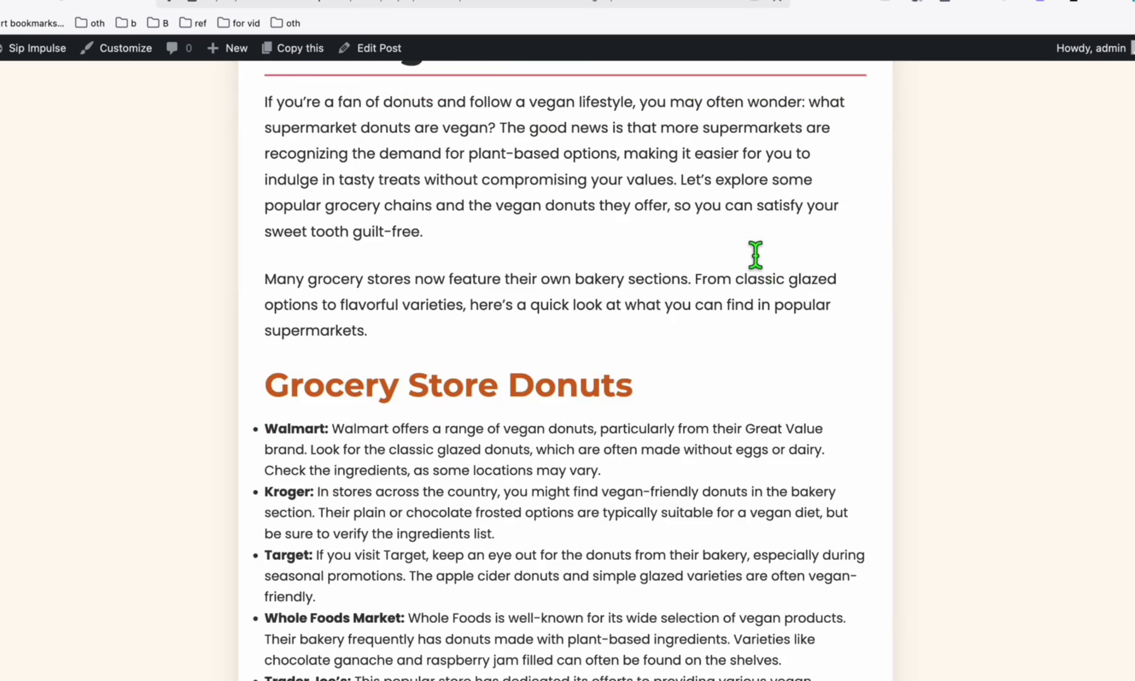
scroll(491, 272, "down", 15)
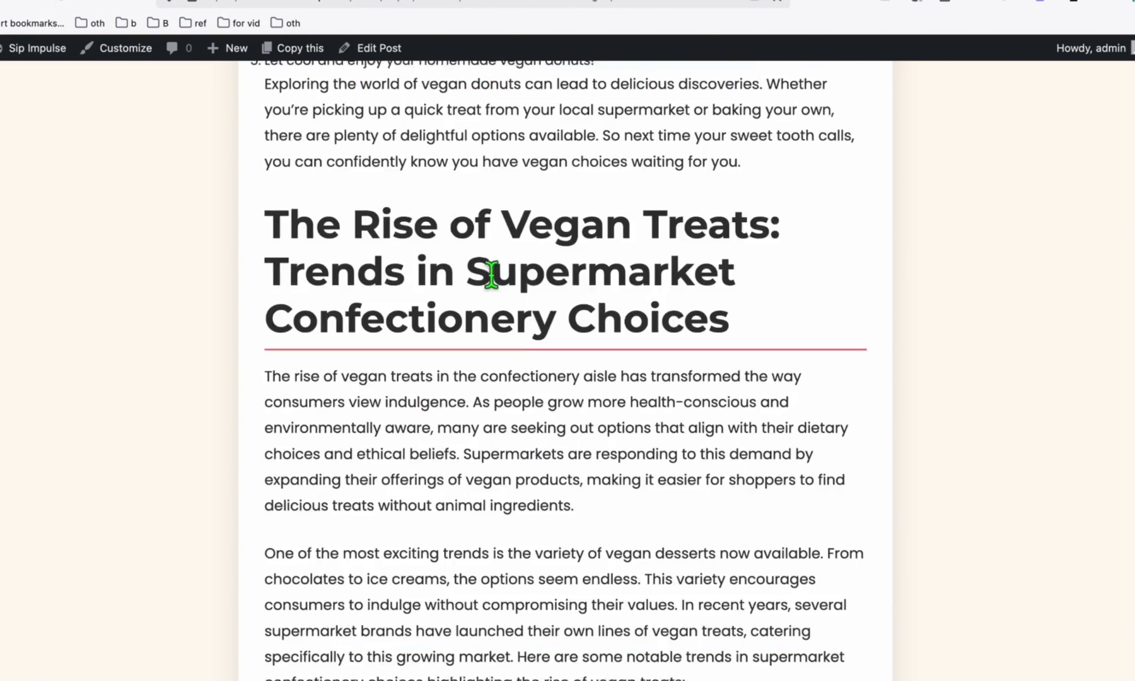
scroll(494, 285, "down", 6)
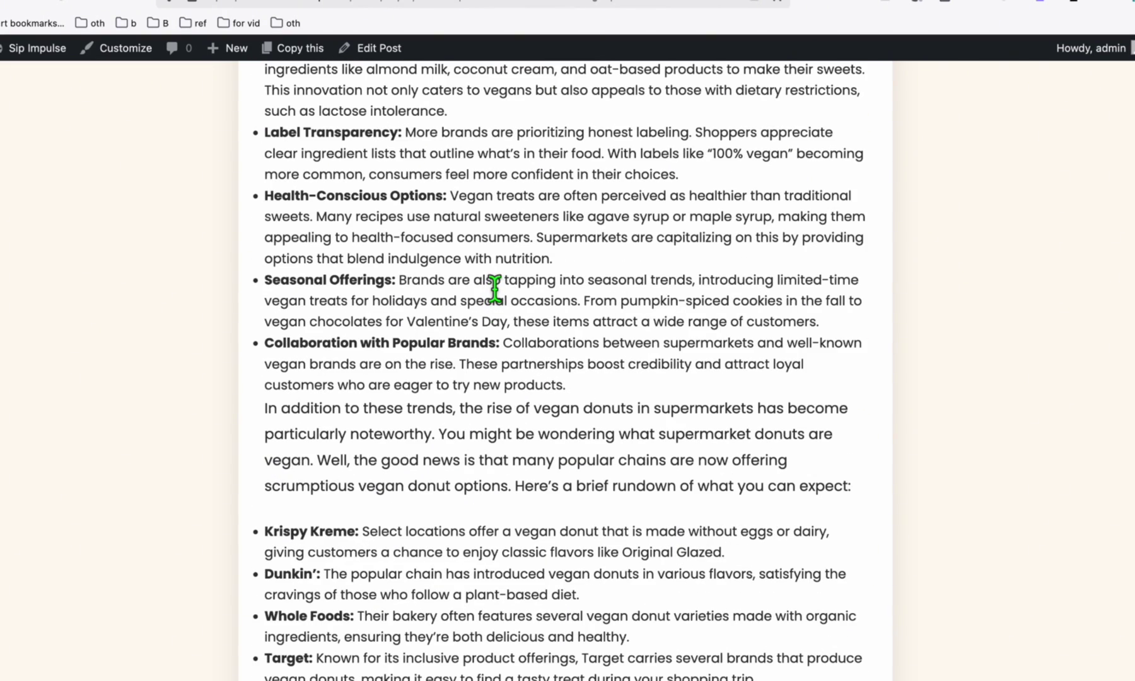